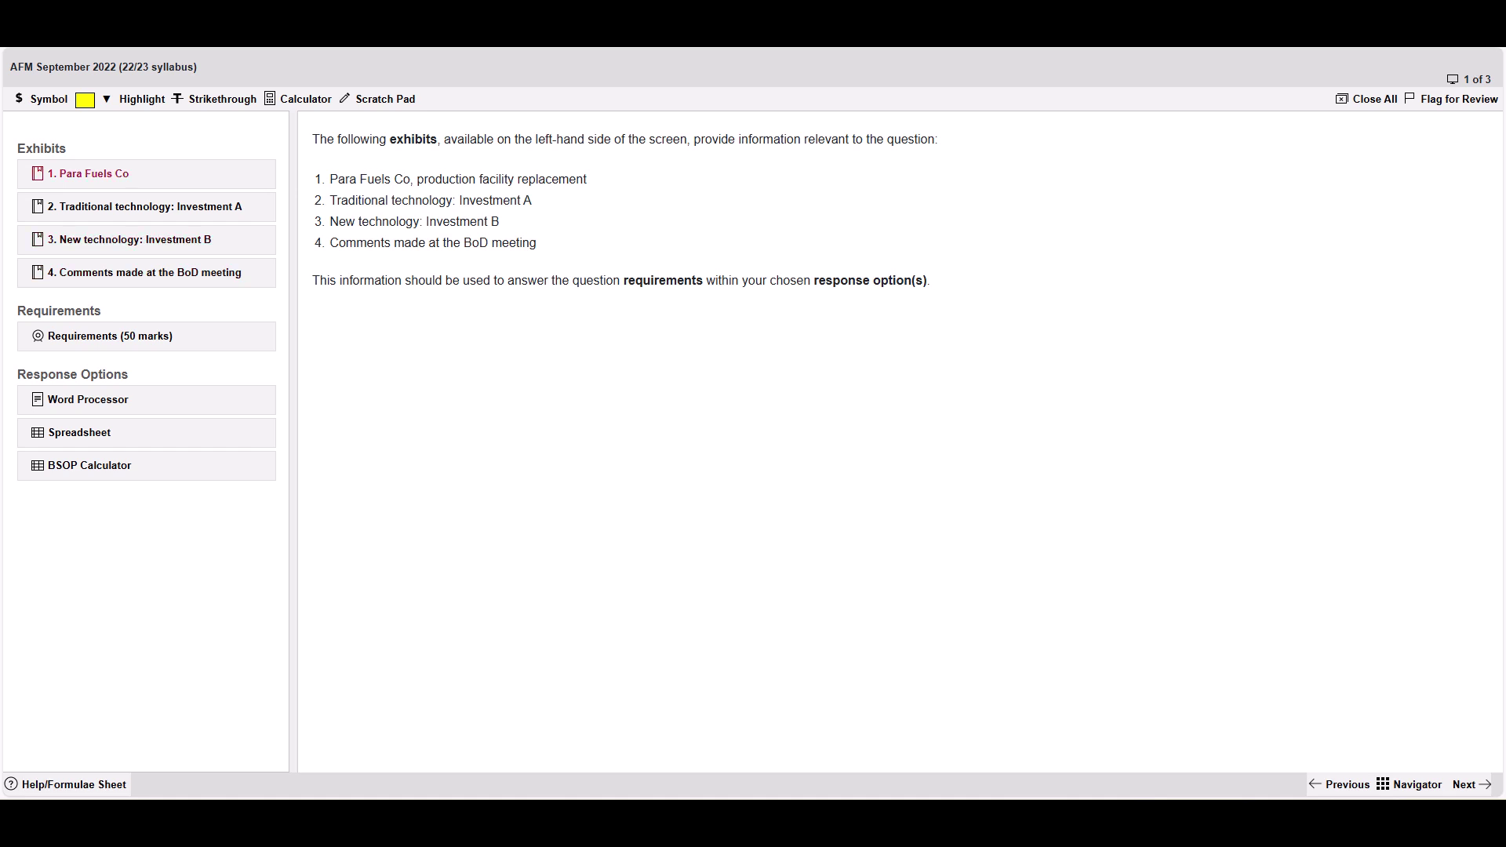
Open the Para Fuels Co exhibit, zoom it to 150% and highlight "paraffin from crude oil" in yellow
left_click(88, 173)
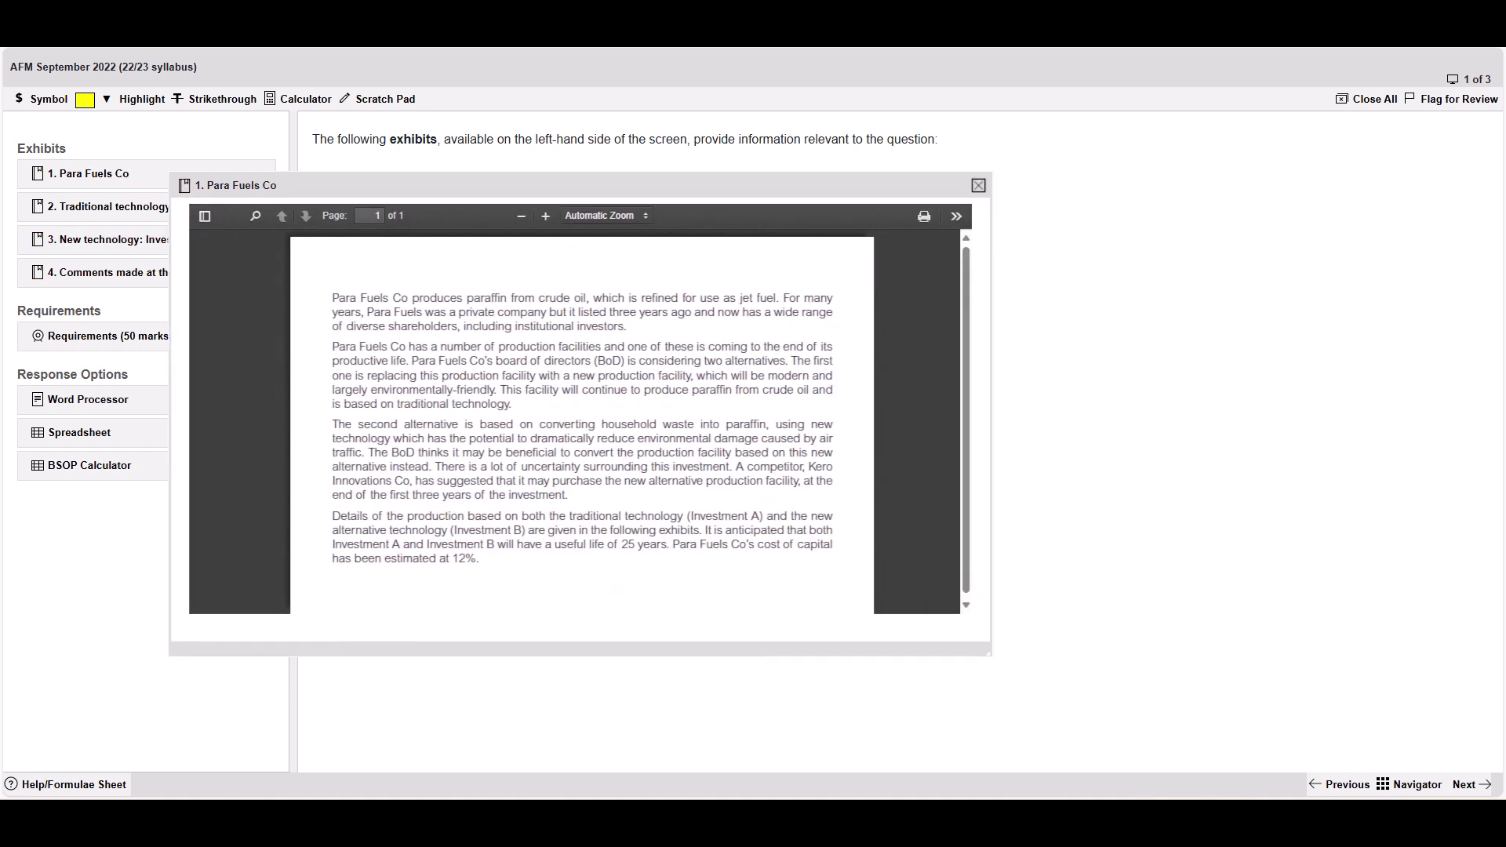
left_click(545, 216)
left_click(545, 215)
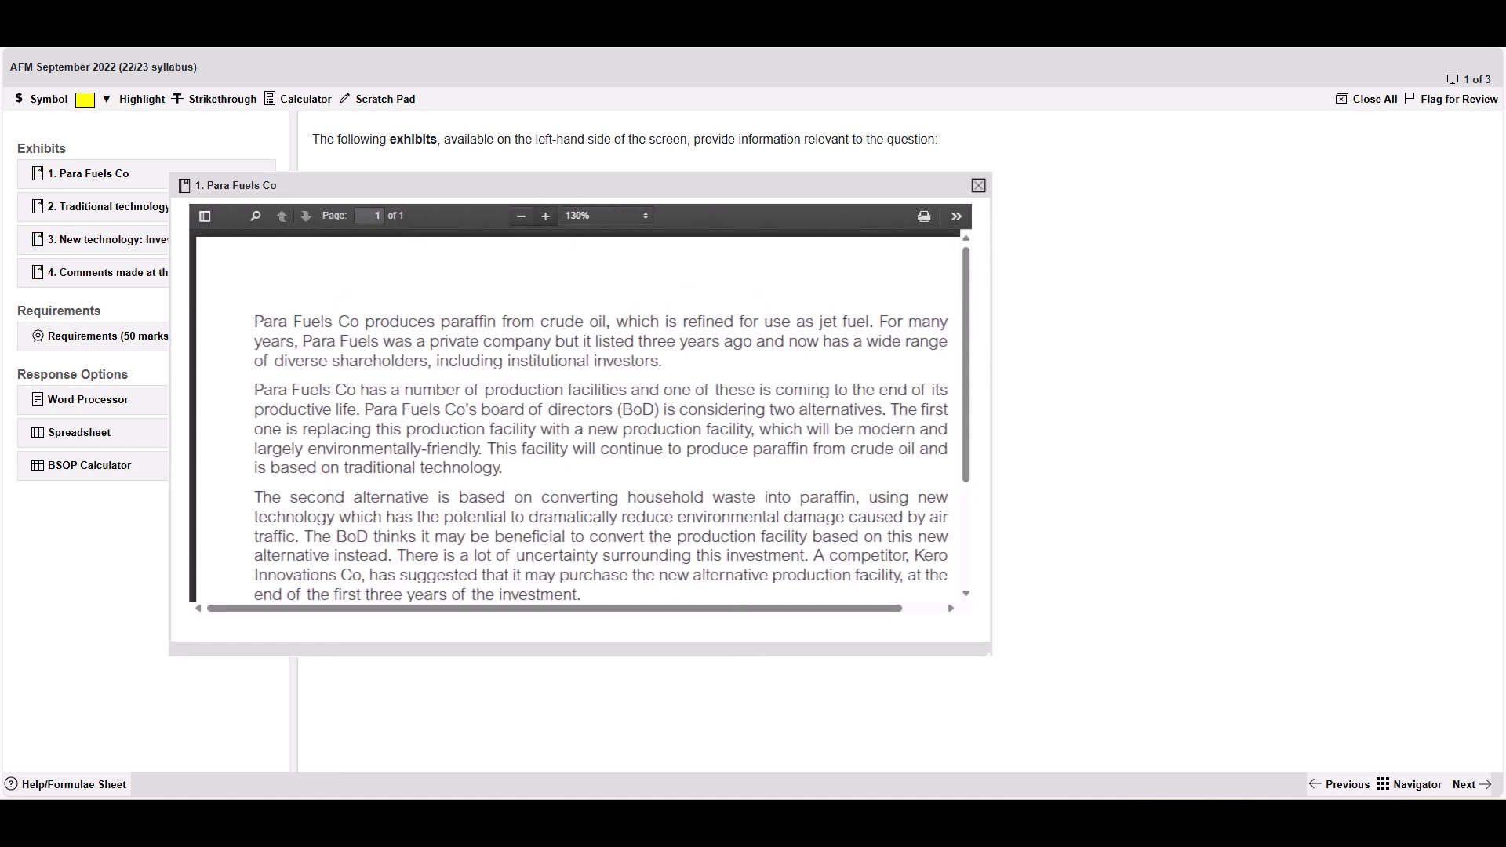
left_click(545, 216)
left_click_drag(549, 186, 567, 133)
left_click_drag(496, 281, 688, 281)
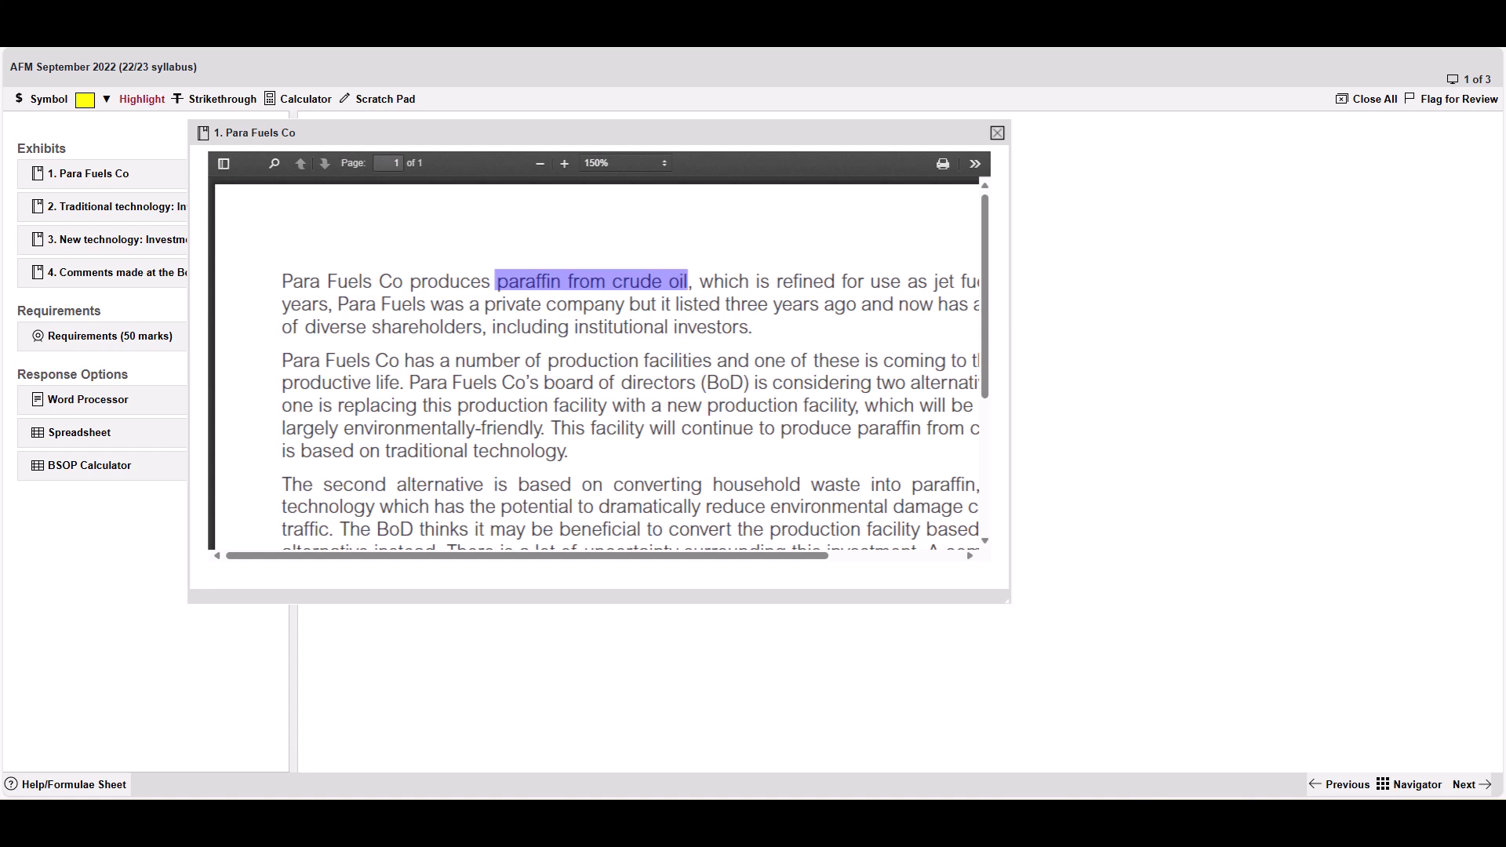
left_click(141, 99)
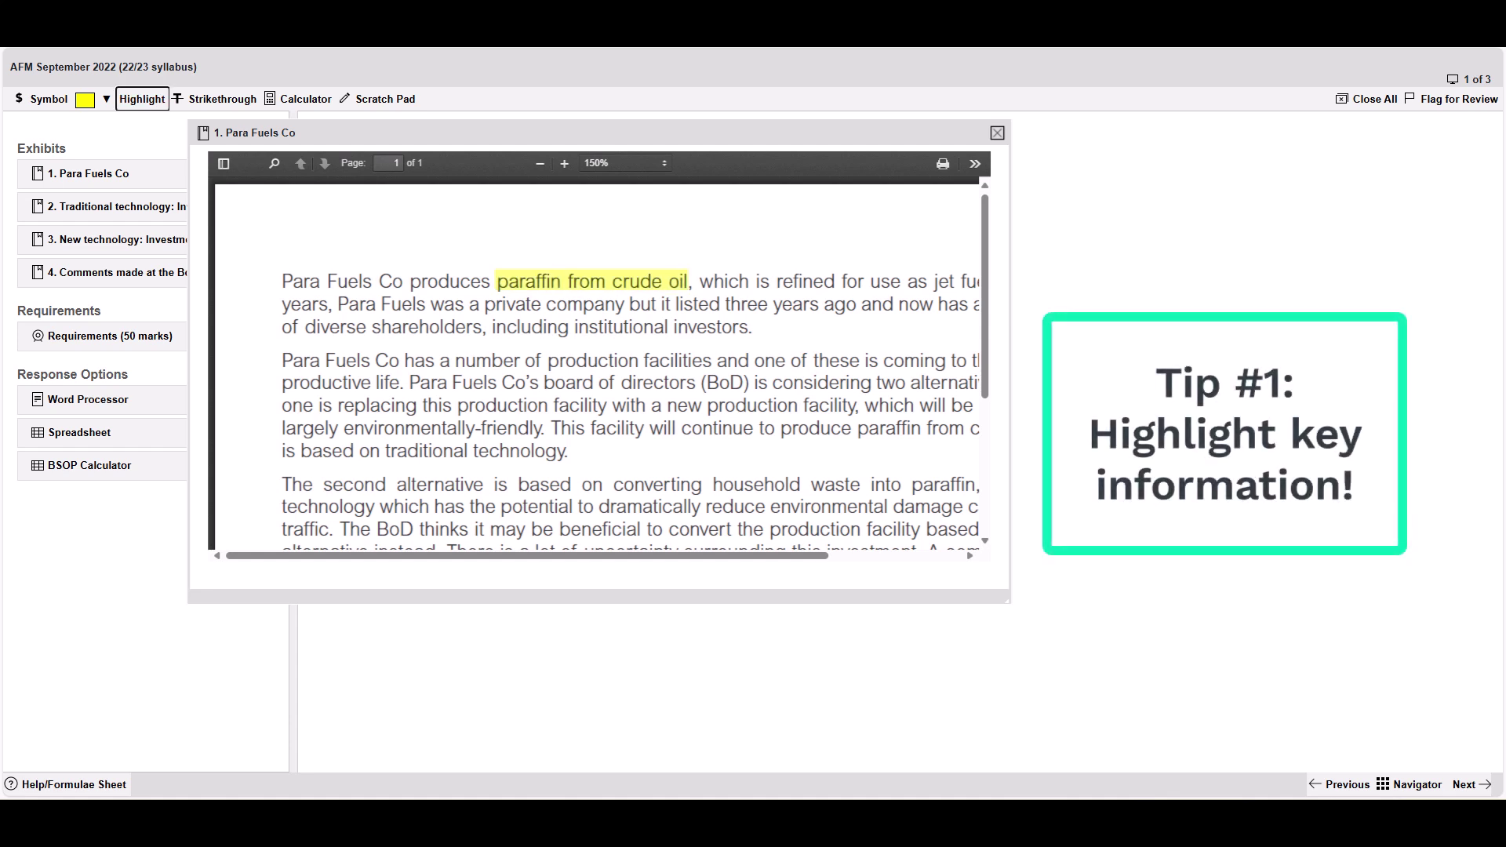
Widen the exhibit window, highlight "estimated at 12%" in blue in the last paragraph, and close the exhibit
scroll(596, 361, "down", 3)
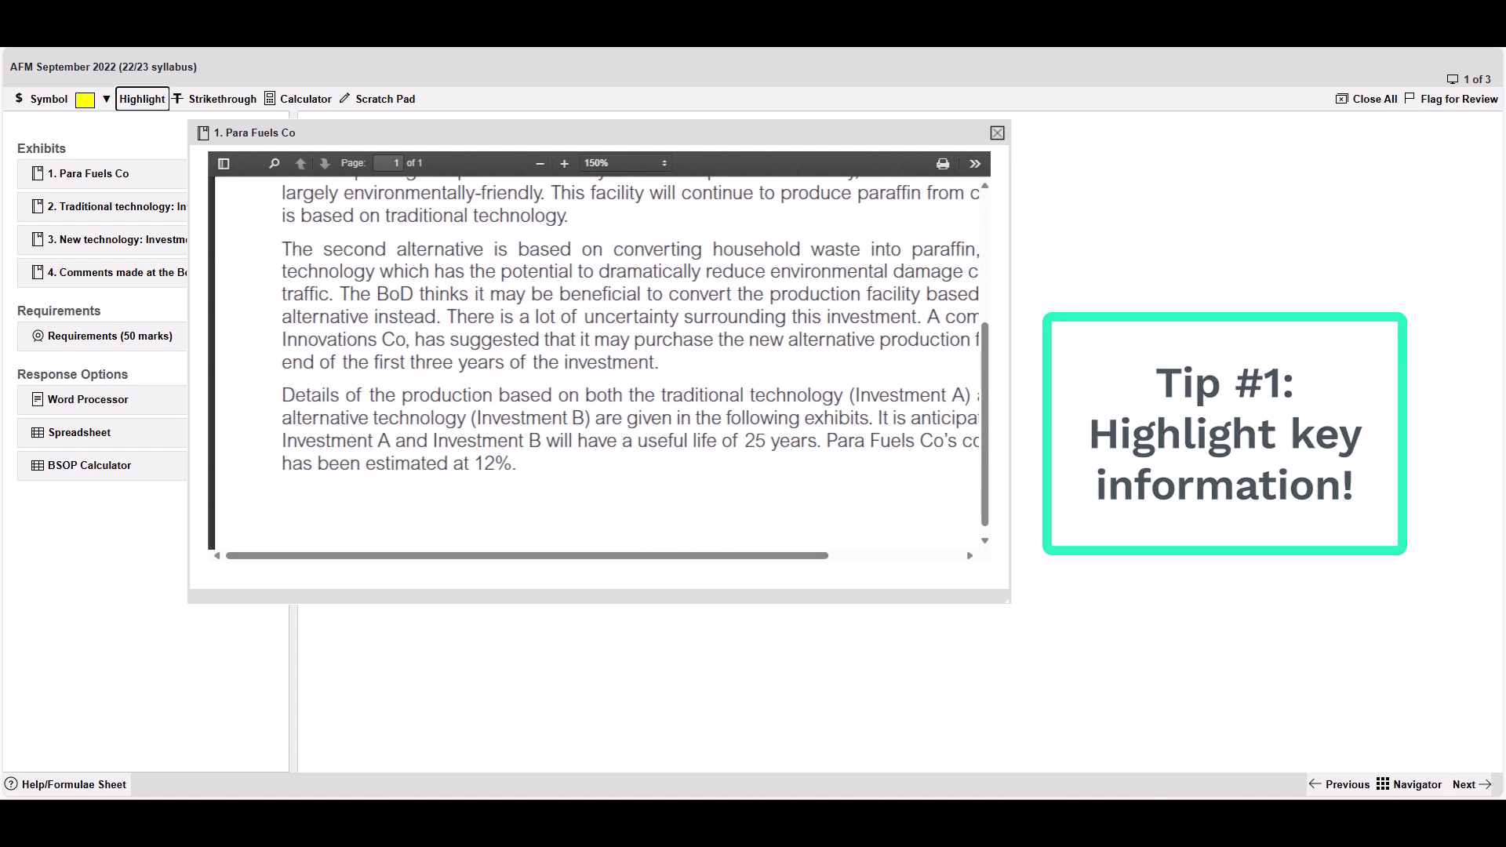
left_click_drag(527, 555, 580, 556)
scroll(596, 361, "left", 1)
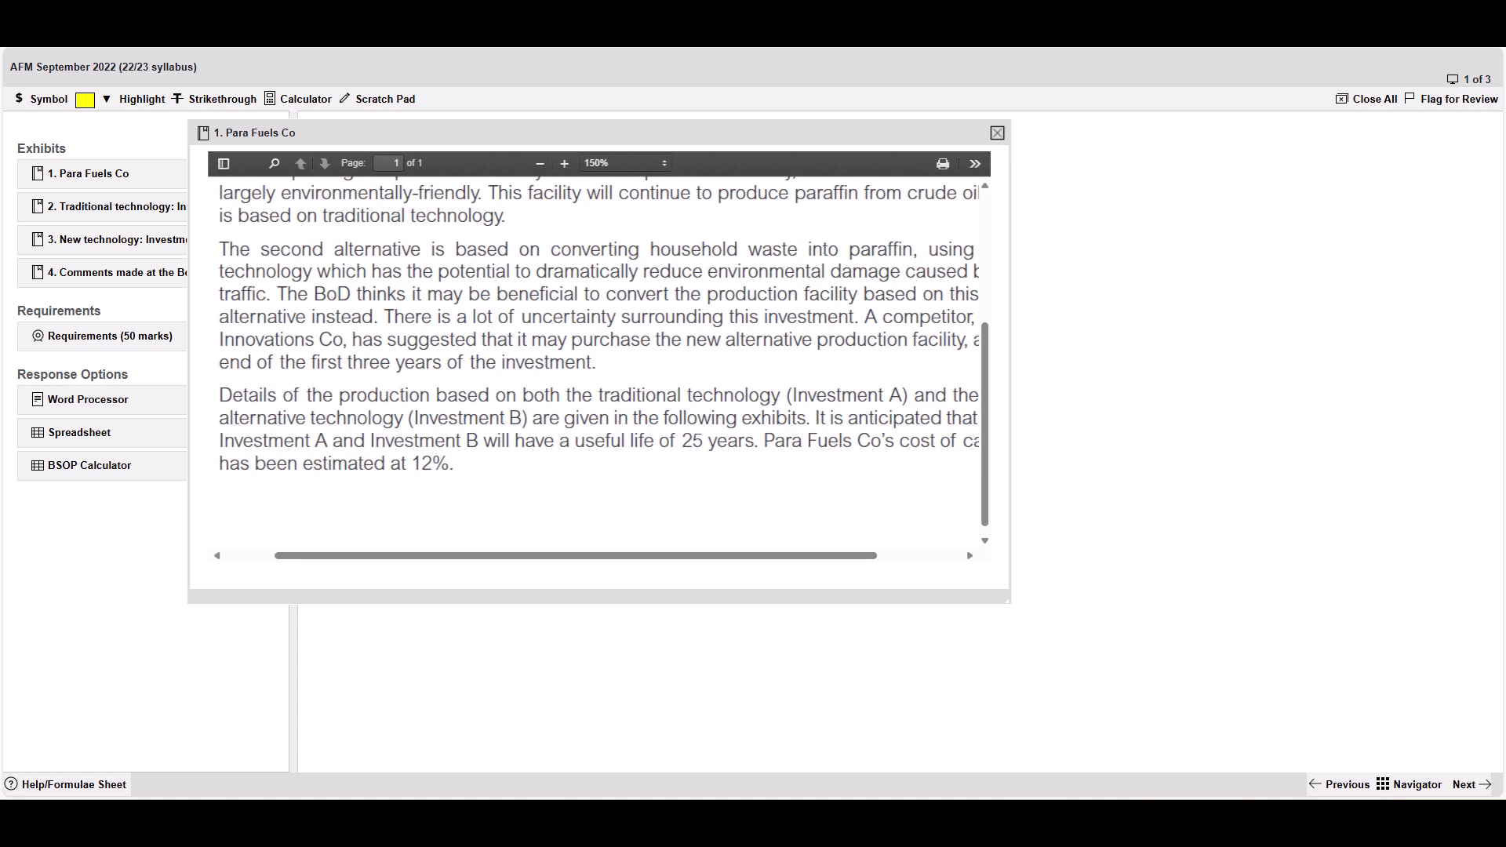
left_click_drag(1009, 471, 1077, 471)
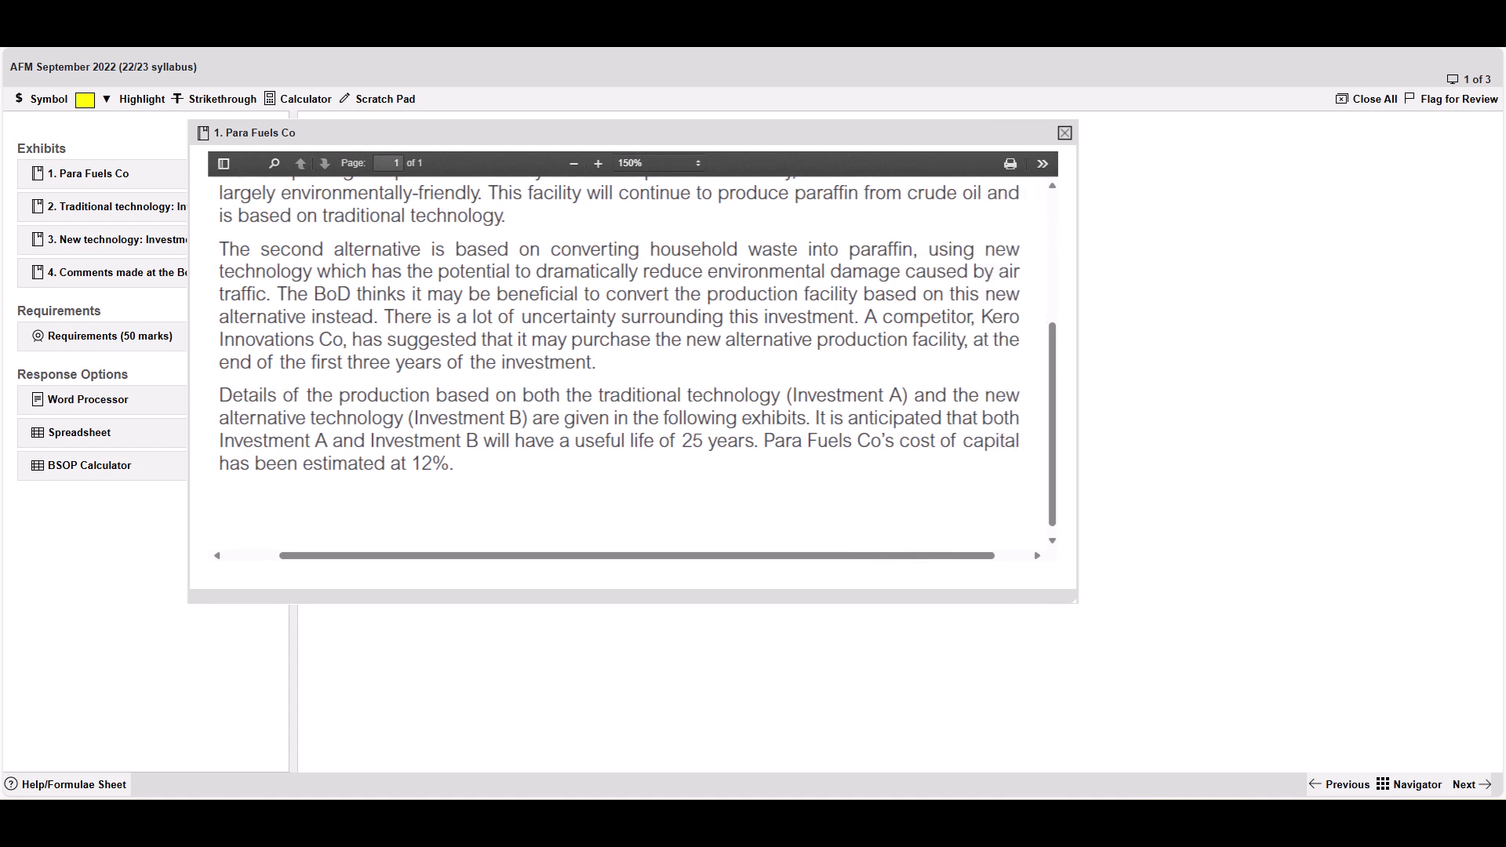
left_click_drag(303, 463, 449, 463)
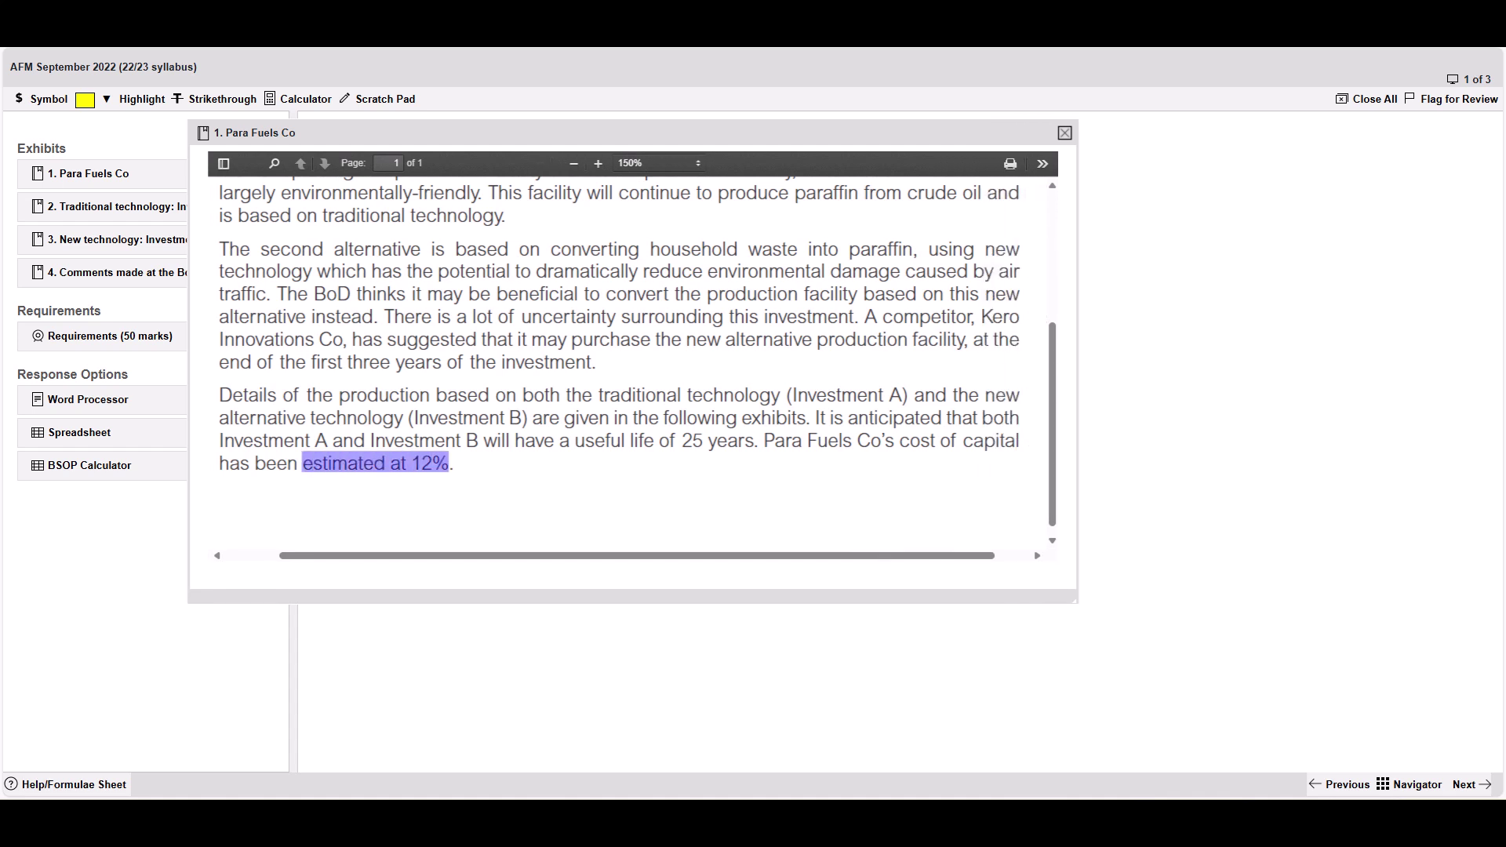
left_click(106, 99)
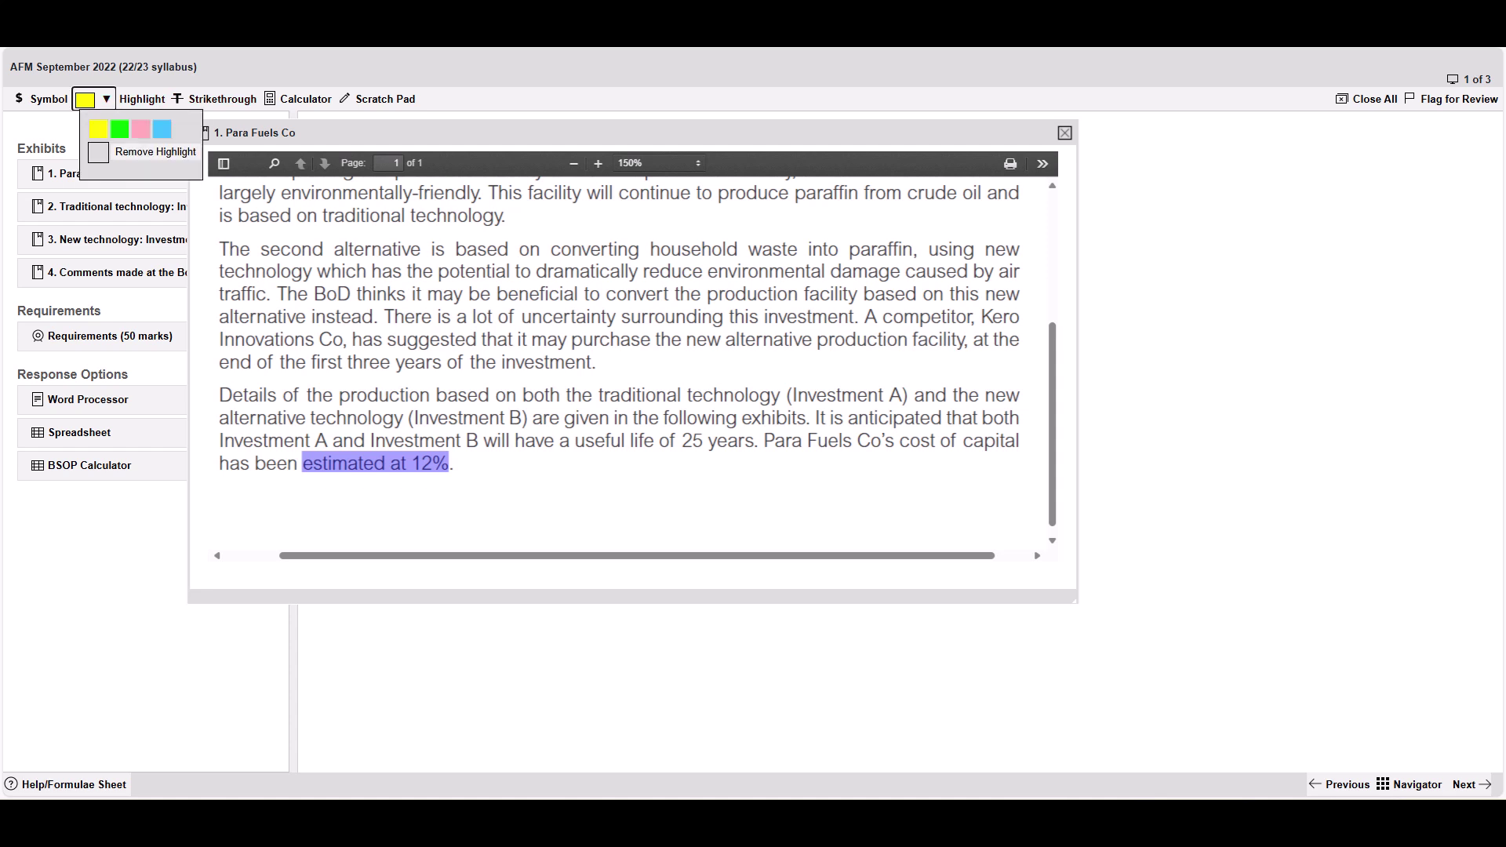
left_click(161, 128)
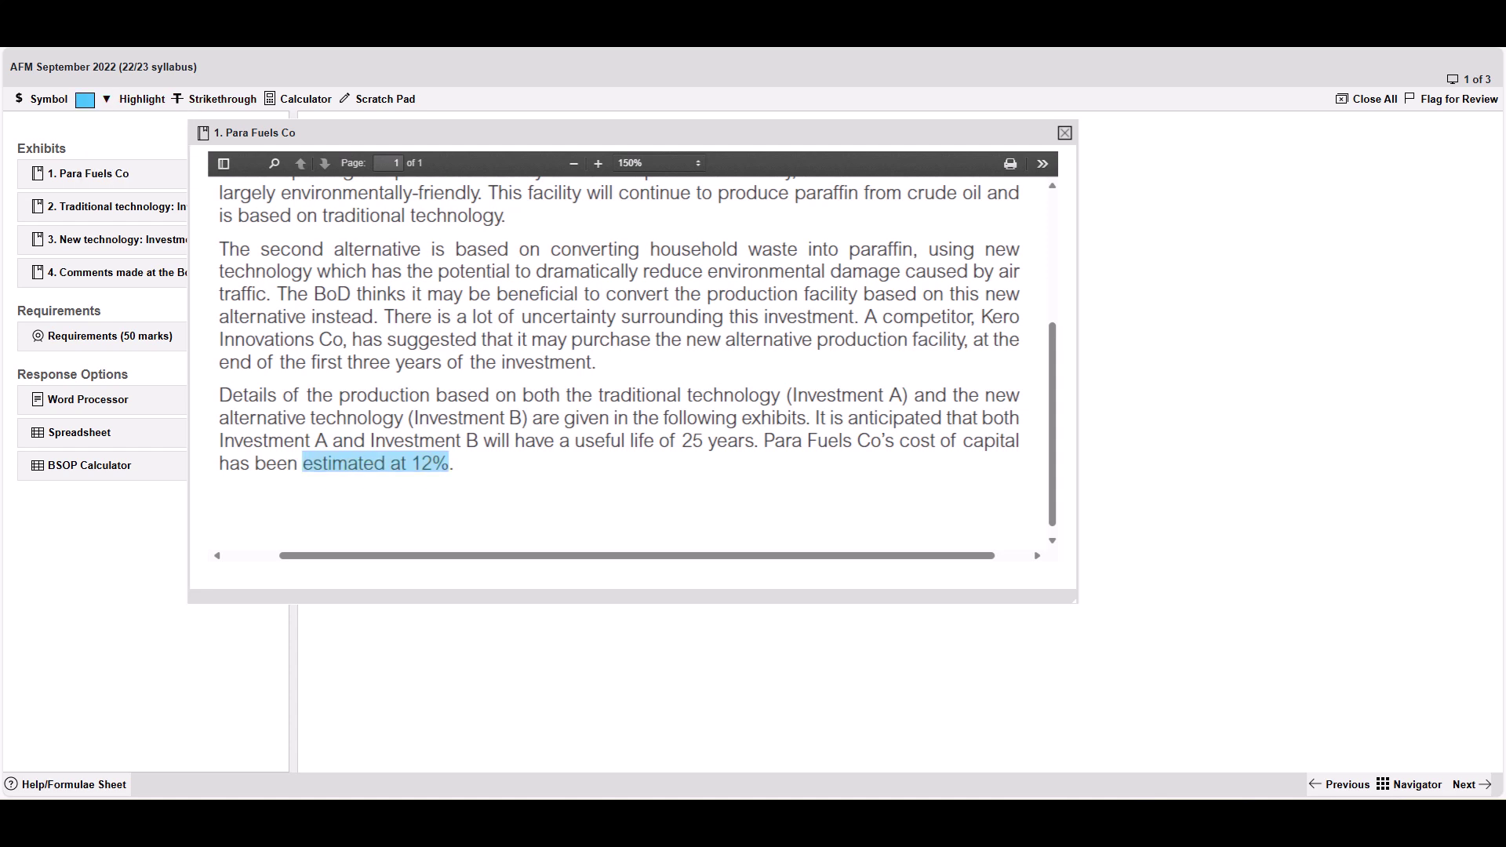
scroll(635, 361, "up", 5)
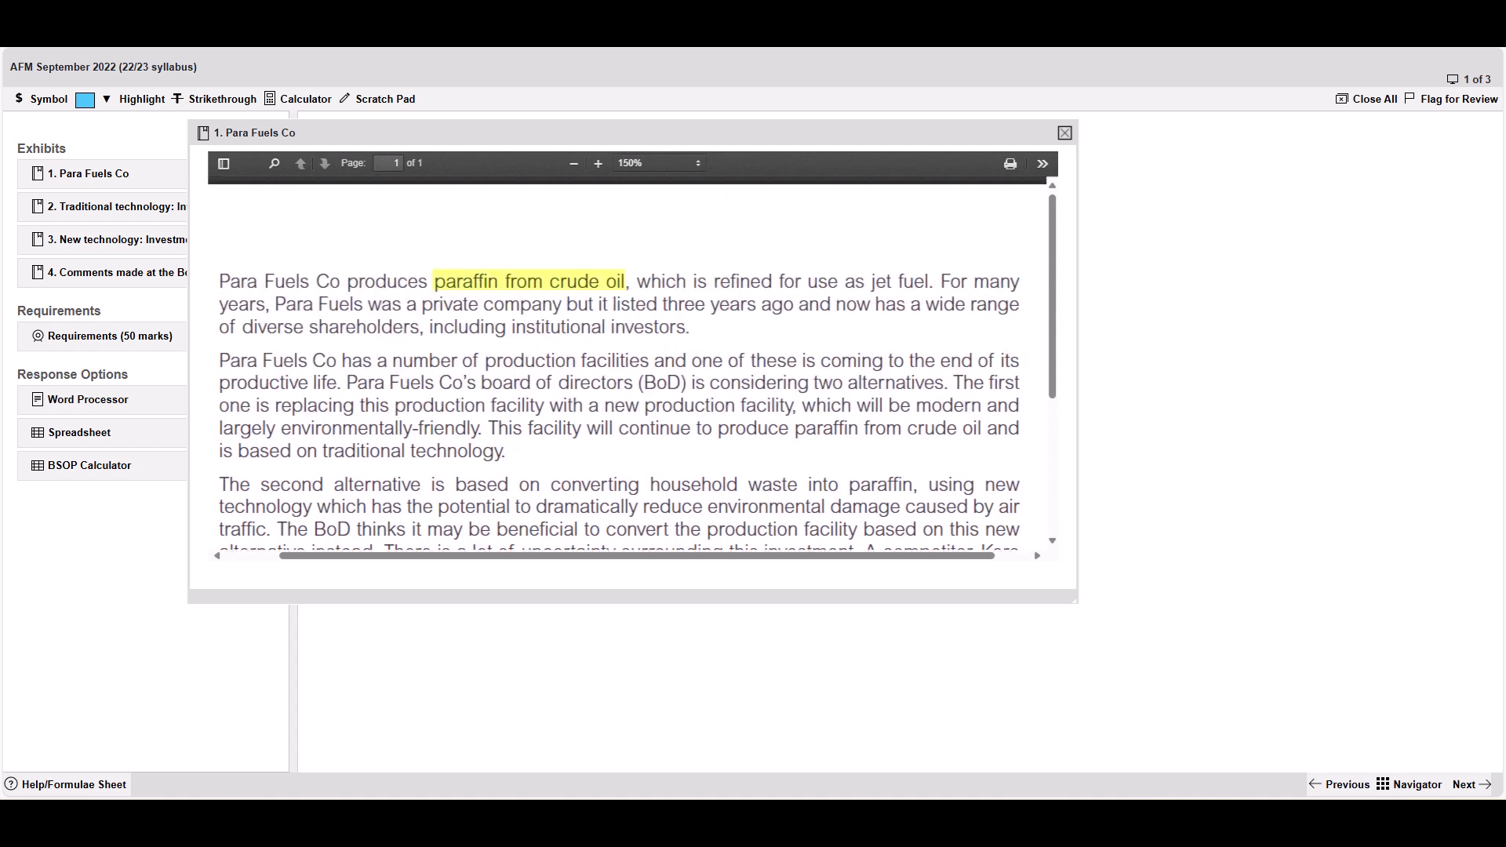
scroll(636, 361, "down", 5)
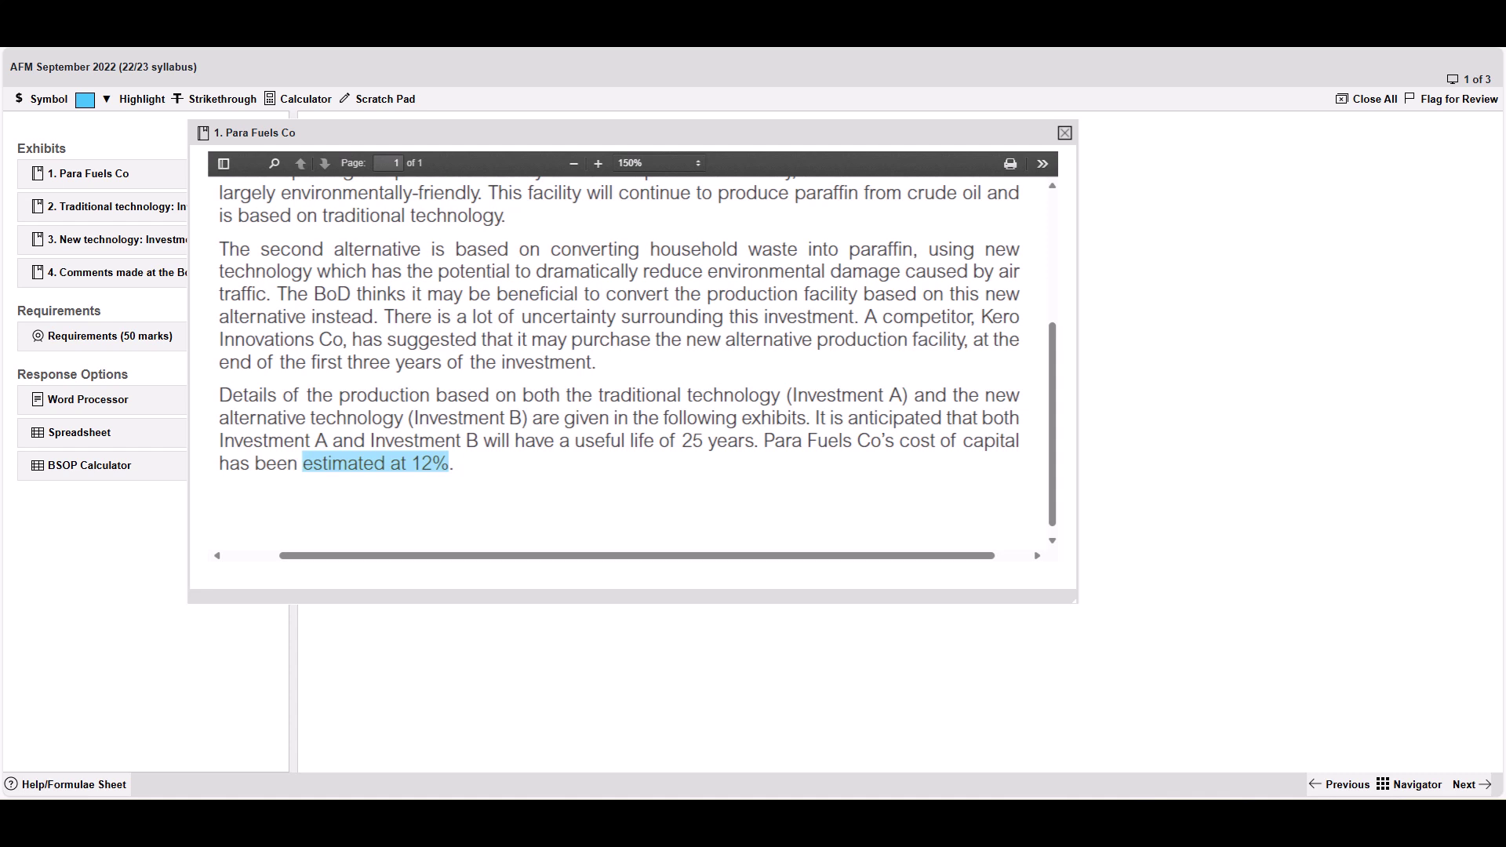
left_click(1064, 133)
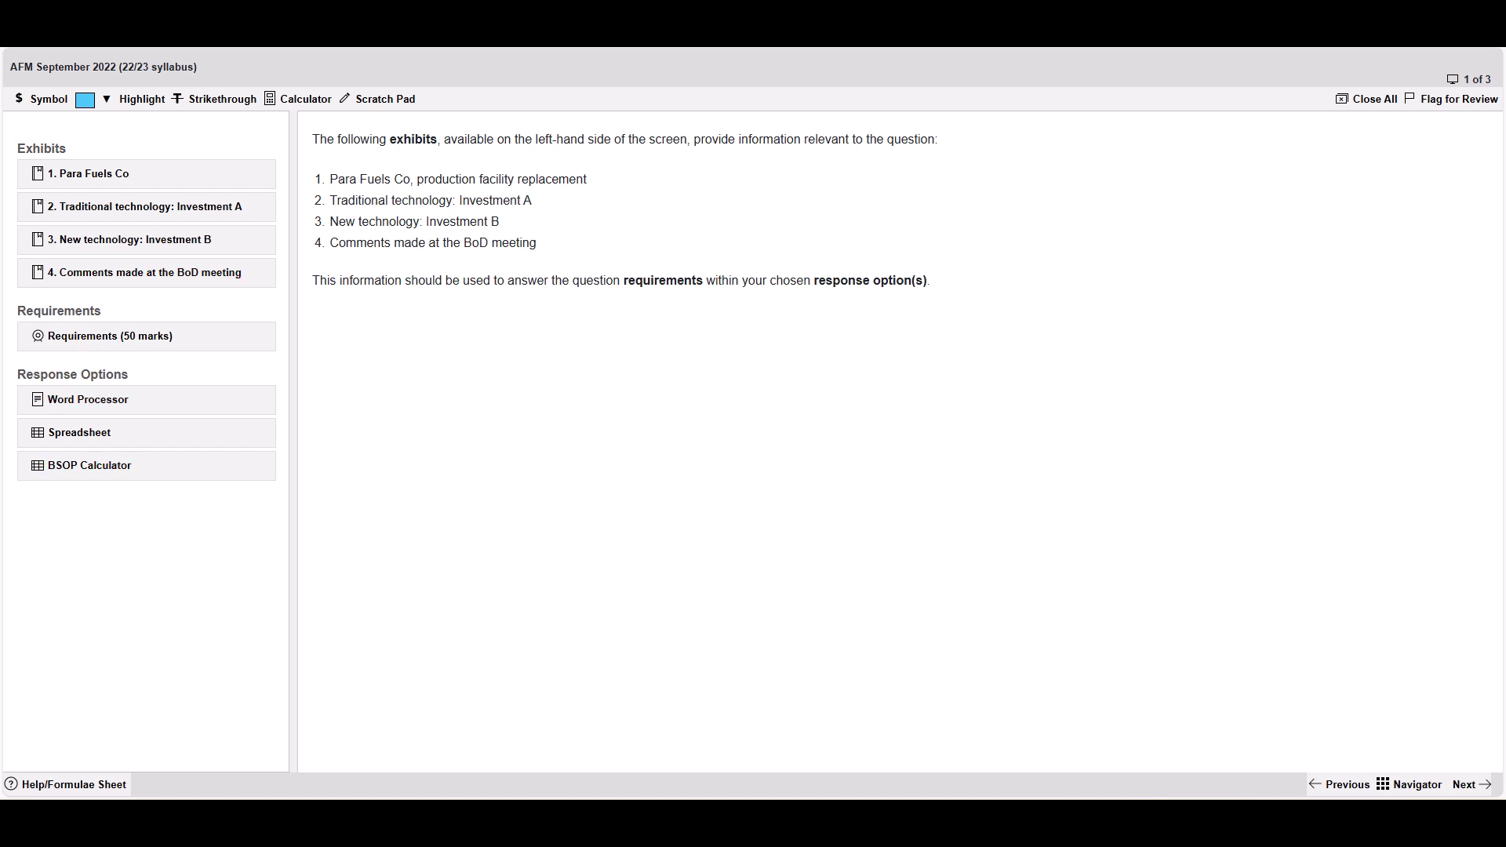
Open and enlarge the requirements, highlight "Para Fuels Co" in requirement (a) in blue, and close them
left_click(110, 336)
left_click_drag(1098, 126, 635, 120)
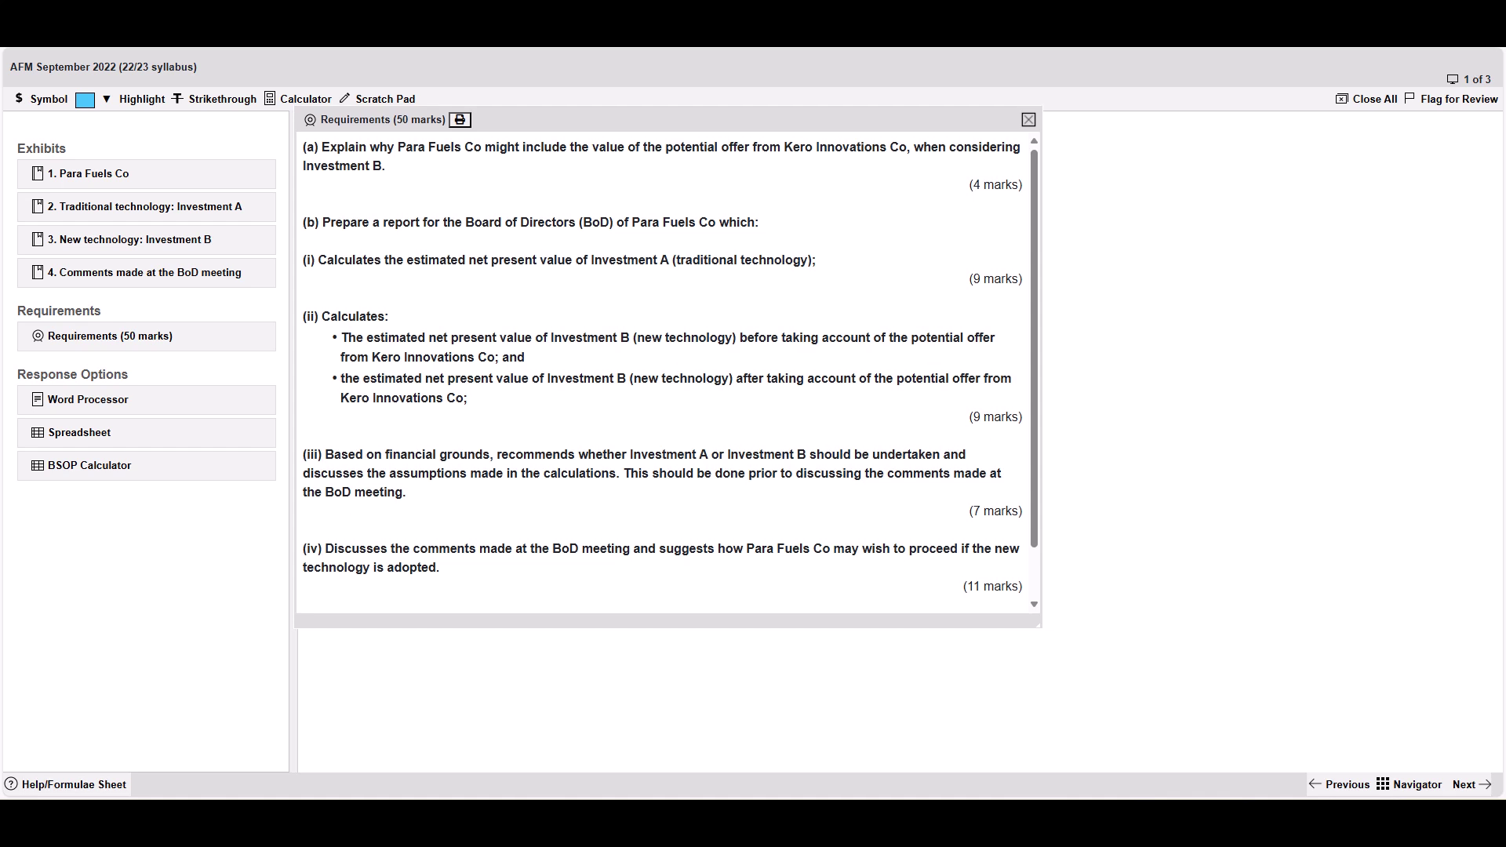
left_click_drag(1039, 625, 1199, 675)
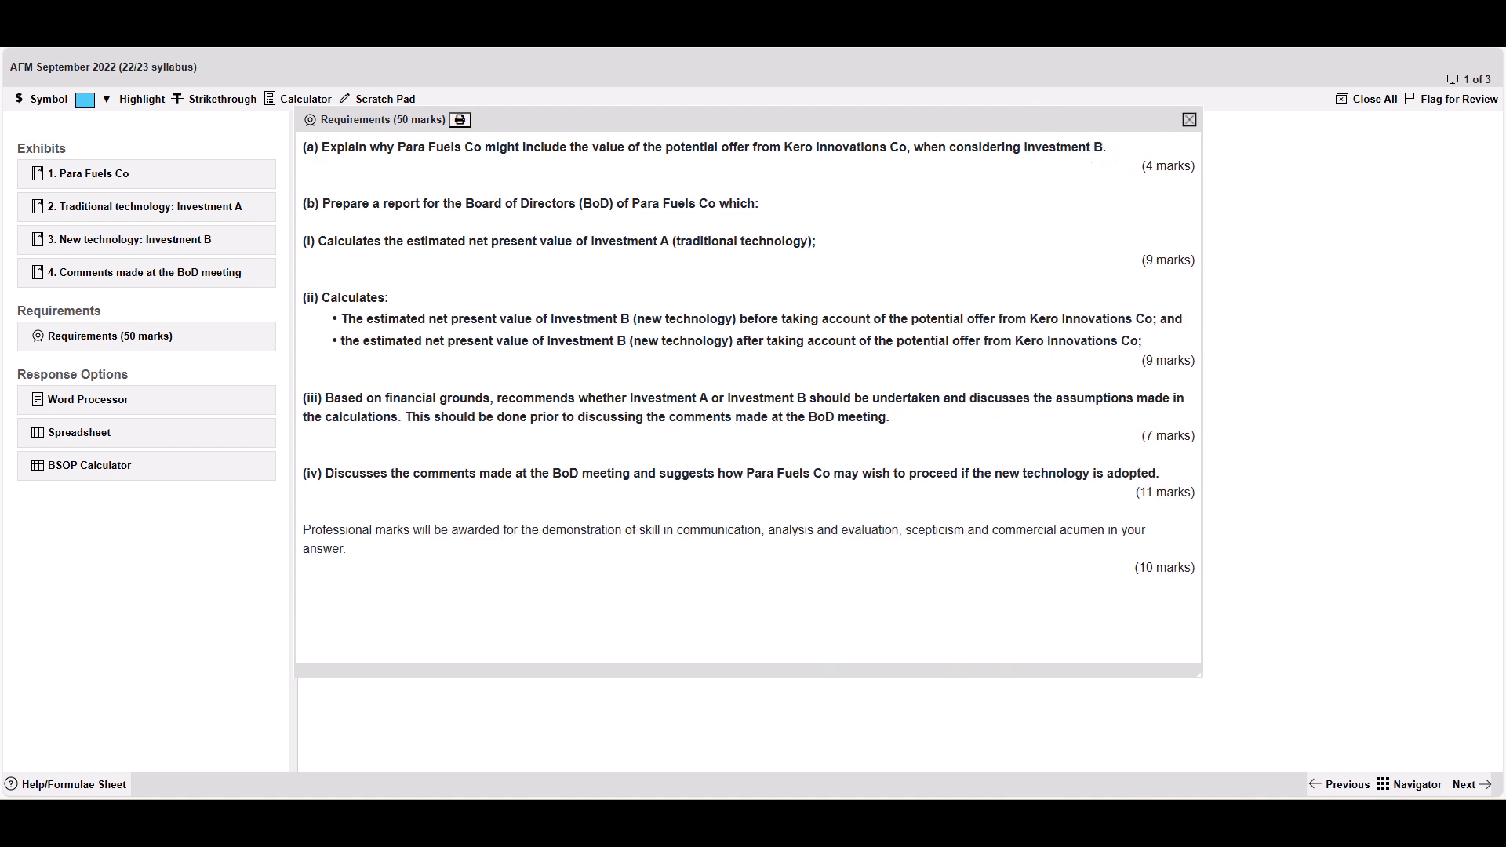
left_click_drag(749, 120, 734, 167)
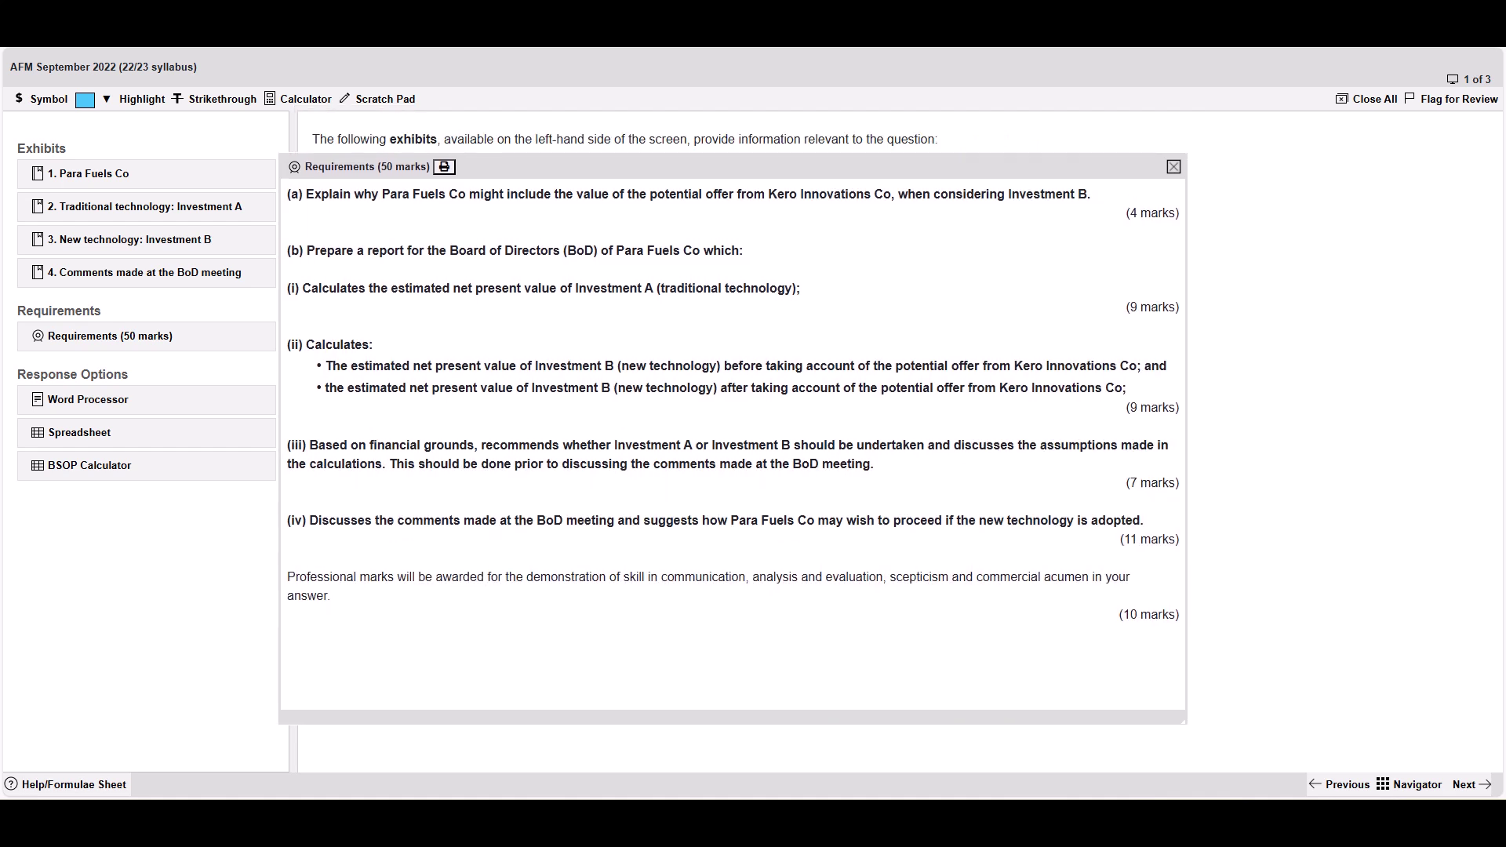
left_click_drag(382, 194, 466, 194)
left_click(142, 99)
left_click(142, 98)
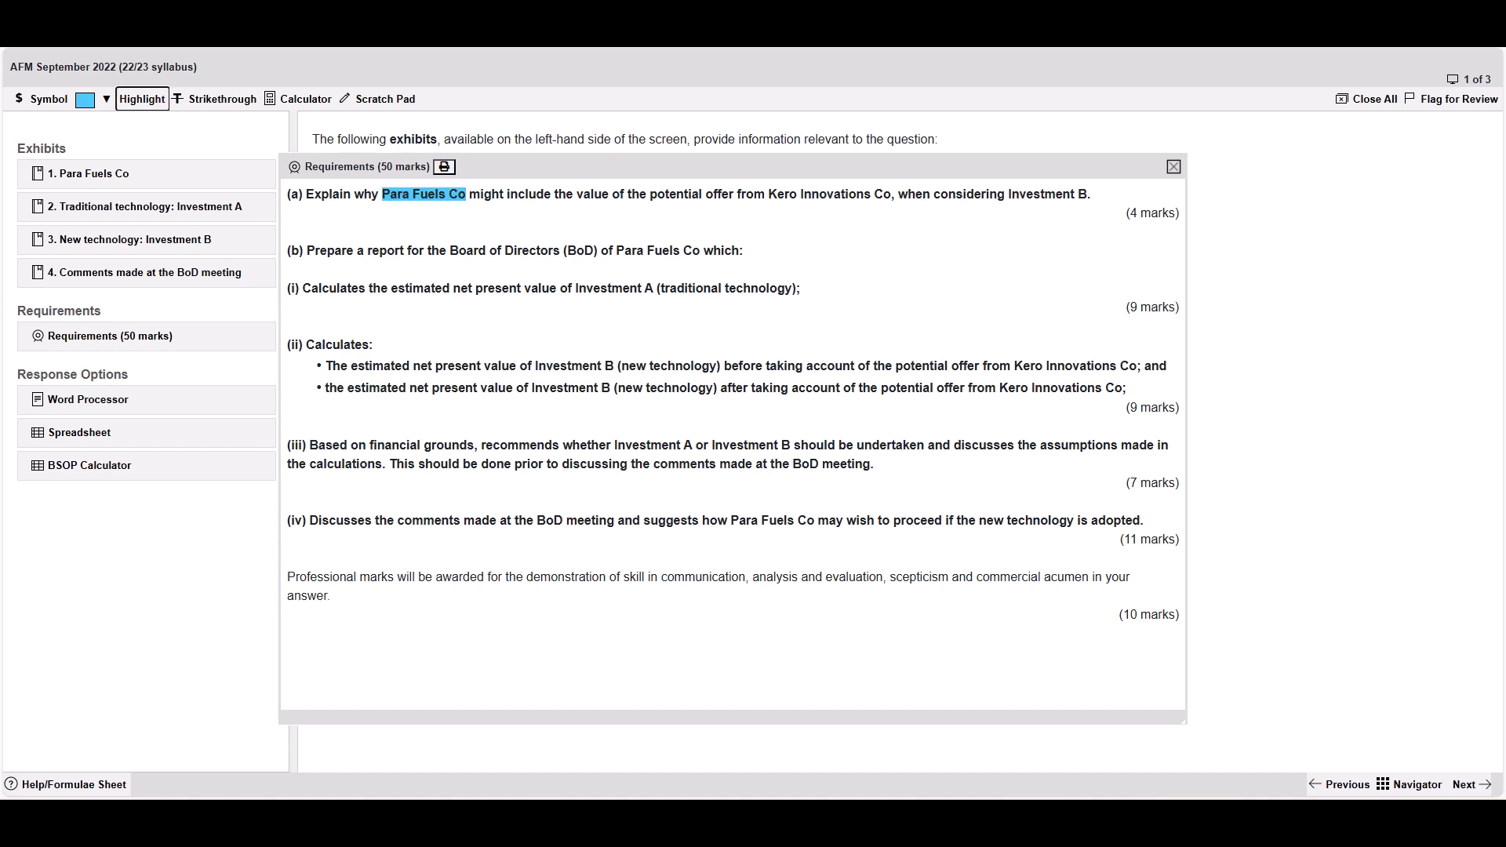
left_click(1174, 166)
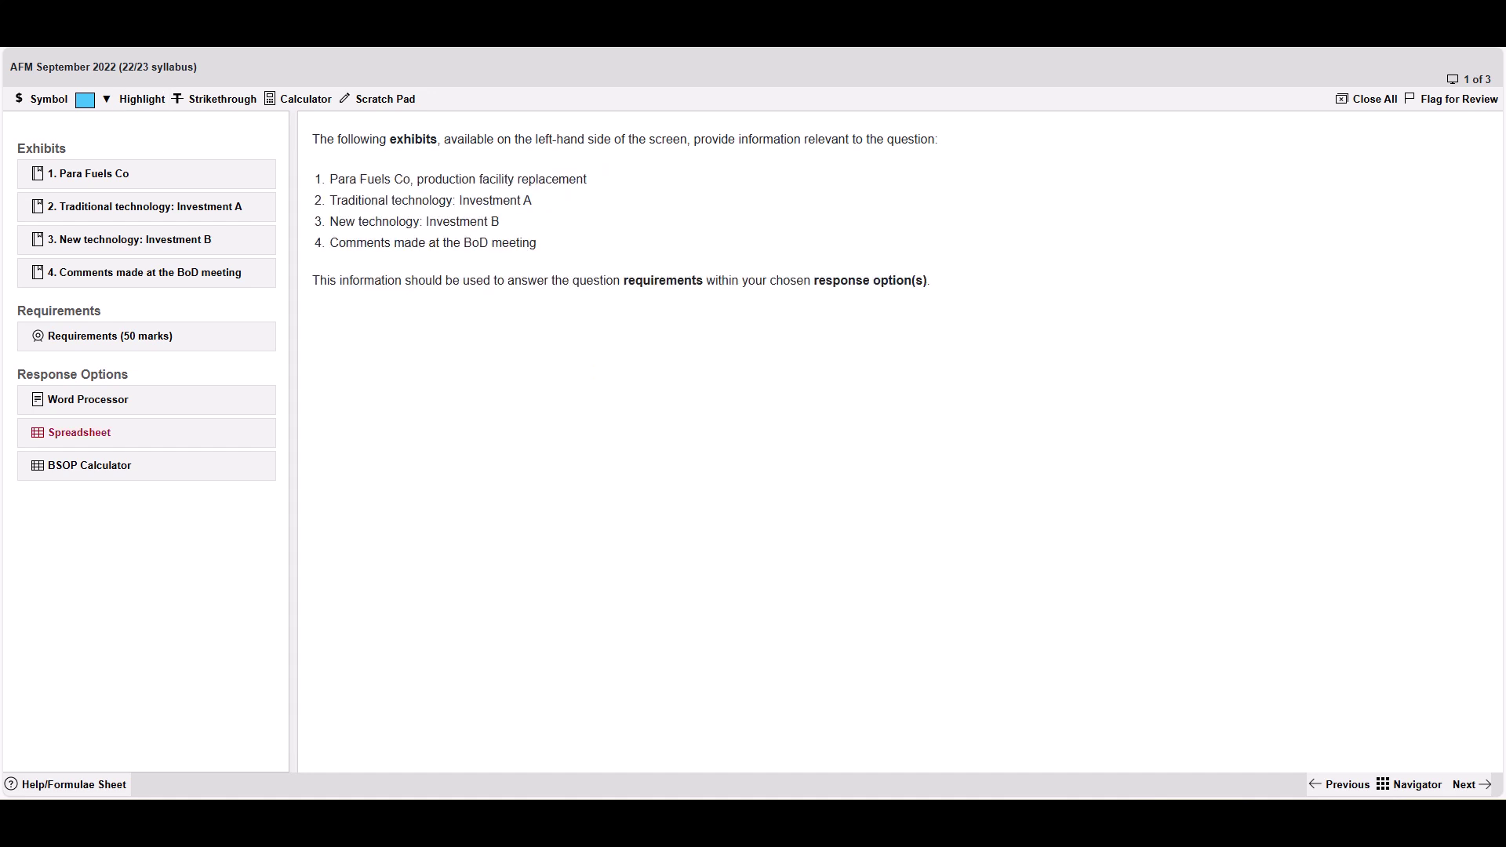
Open the word processor, enter "Hello!", and make its window narrower and taller beside the exhibit list text
left_click(88, 399)
left_click_drag(694, 374, 716, 259)
left_click(718, 439)
type("Hello!")
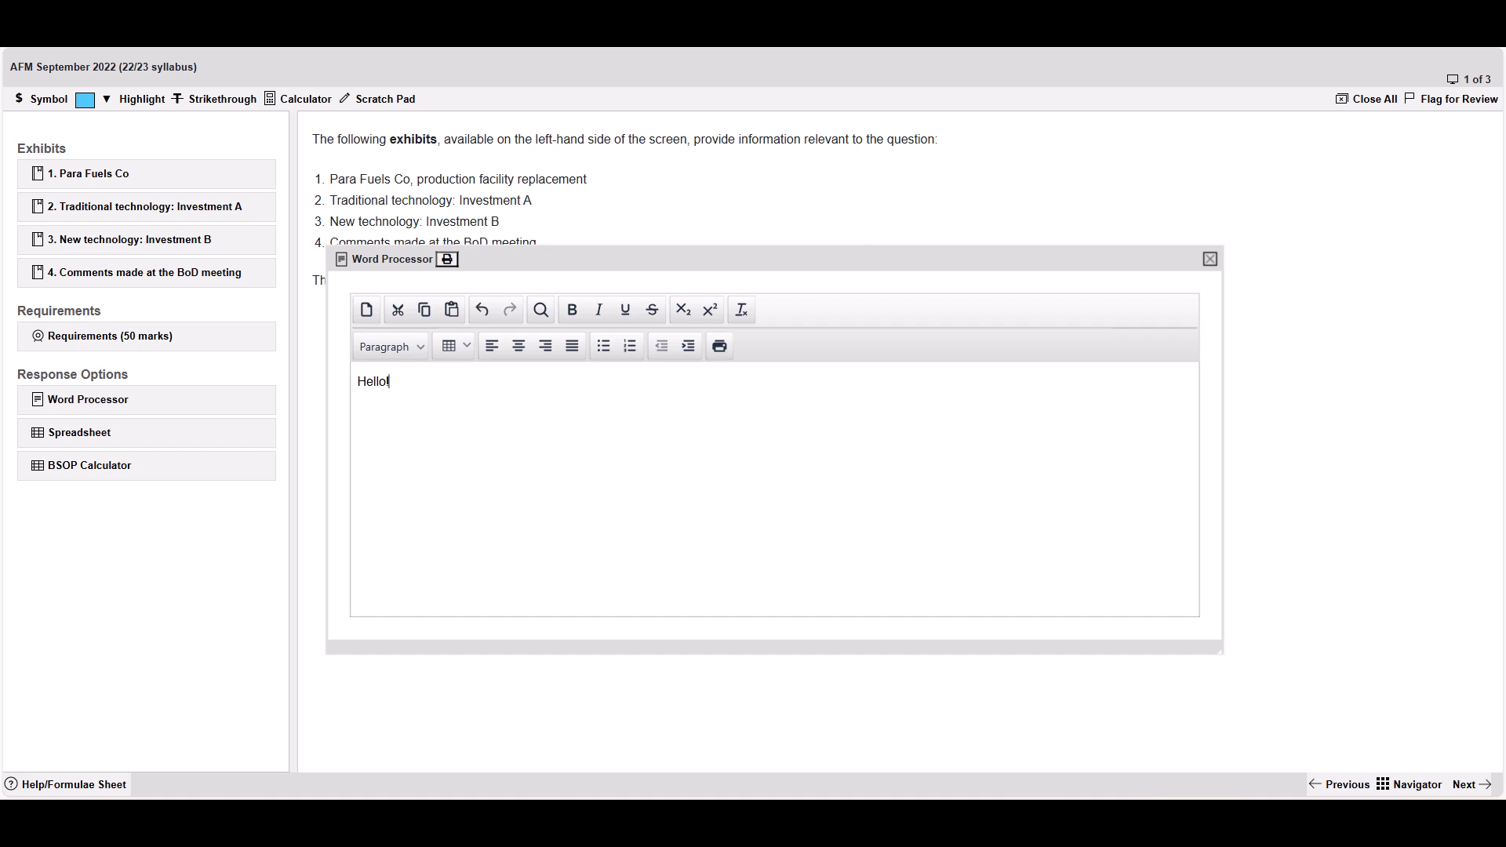
left_click_drag(1221, 652, 931, 715)
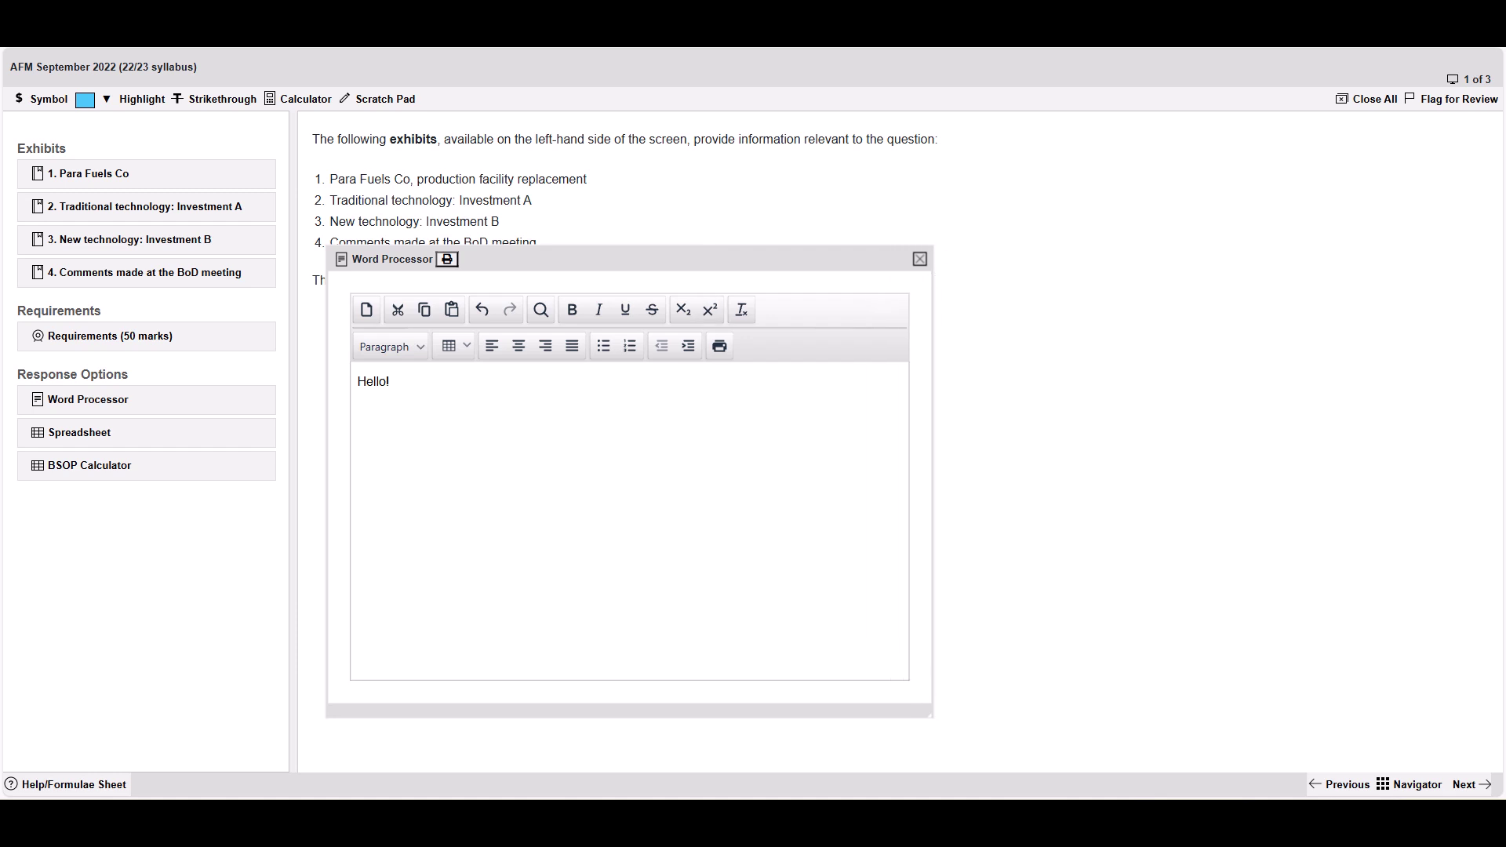
left_click_drag(643, 258, 1194, 163)
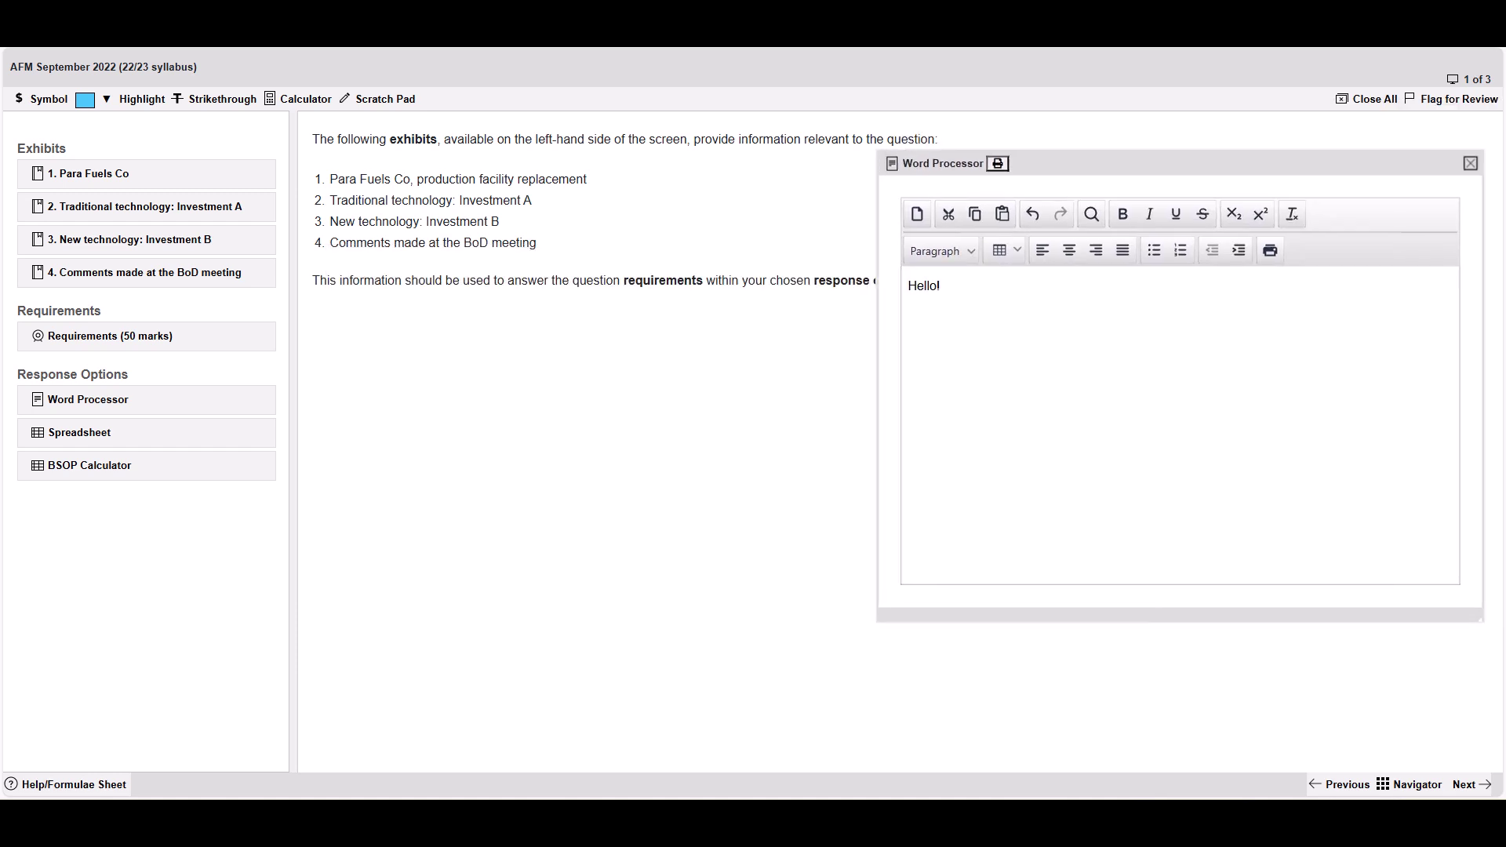
Reopen the requirements and resize and arrange them side by side with the word processor without overlap
left_click(110, 336)
left_click_drag(611, 166, 338, 128)
left_click_drag(910, 684, 843, 737)
left_click_drag(1138, 164, 1071, 146)
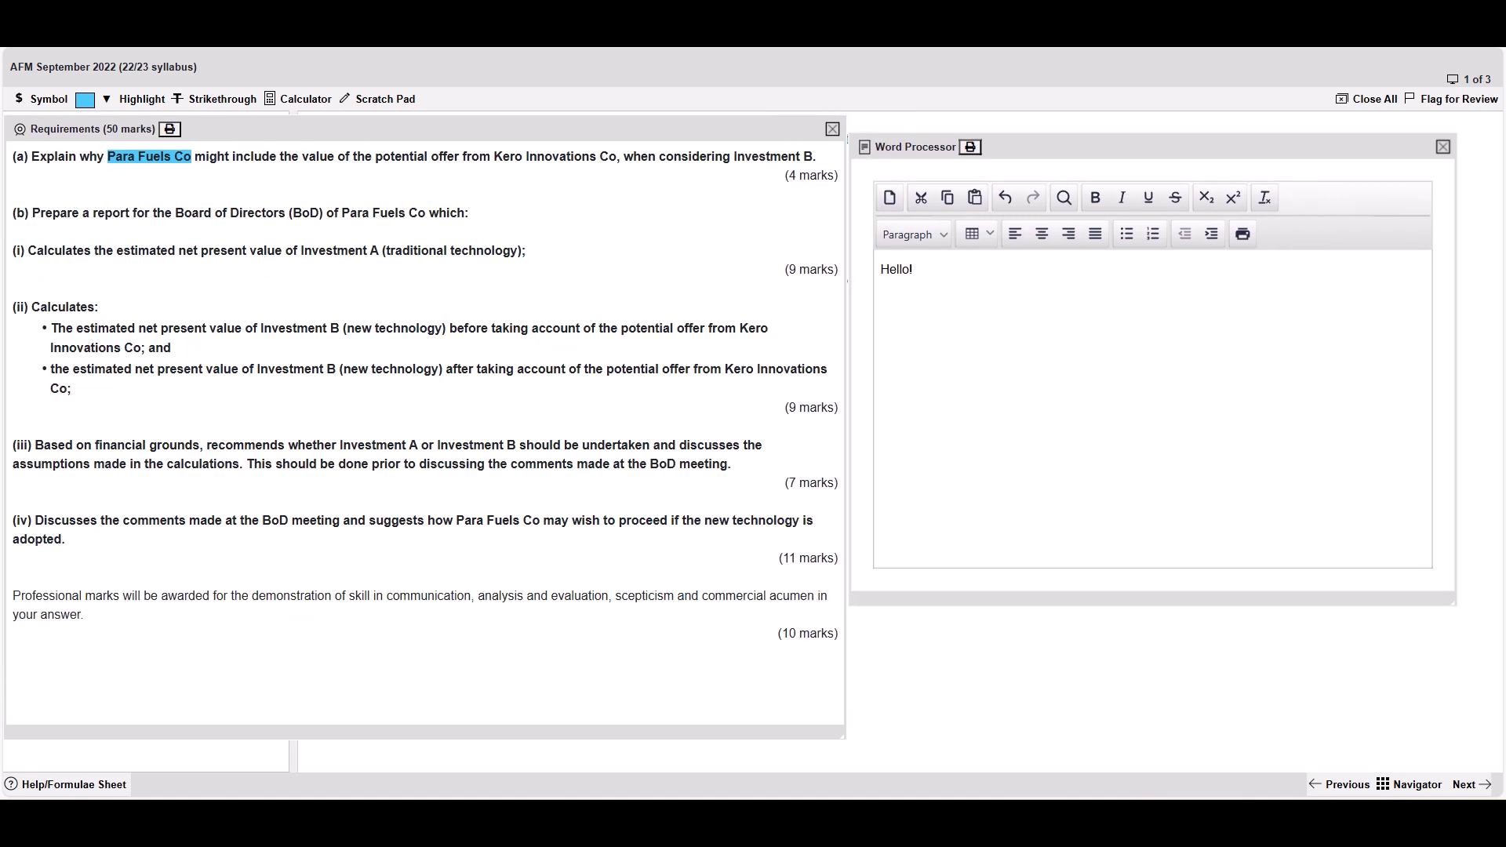
left_click_drag(1452, 603, 1475, 721)
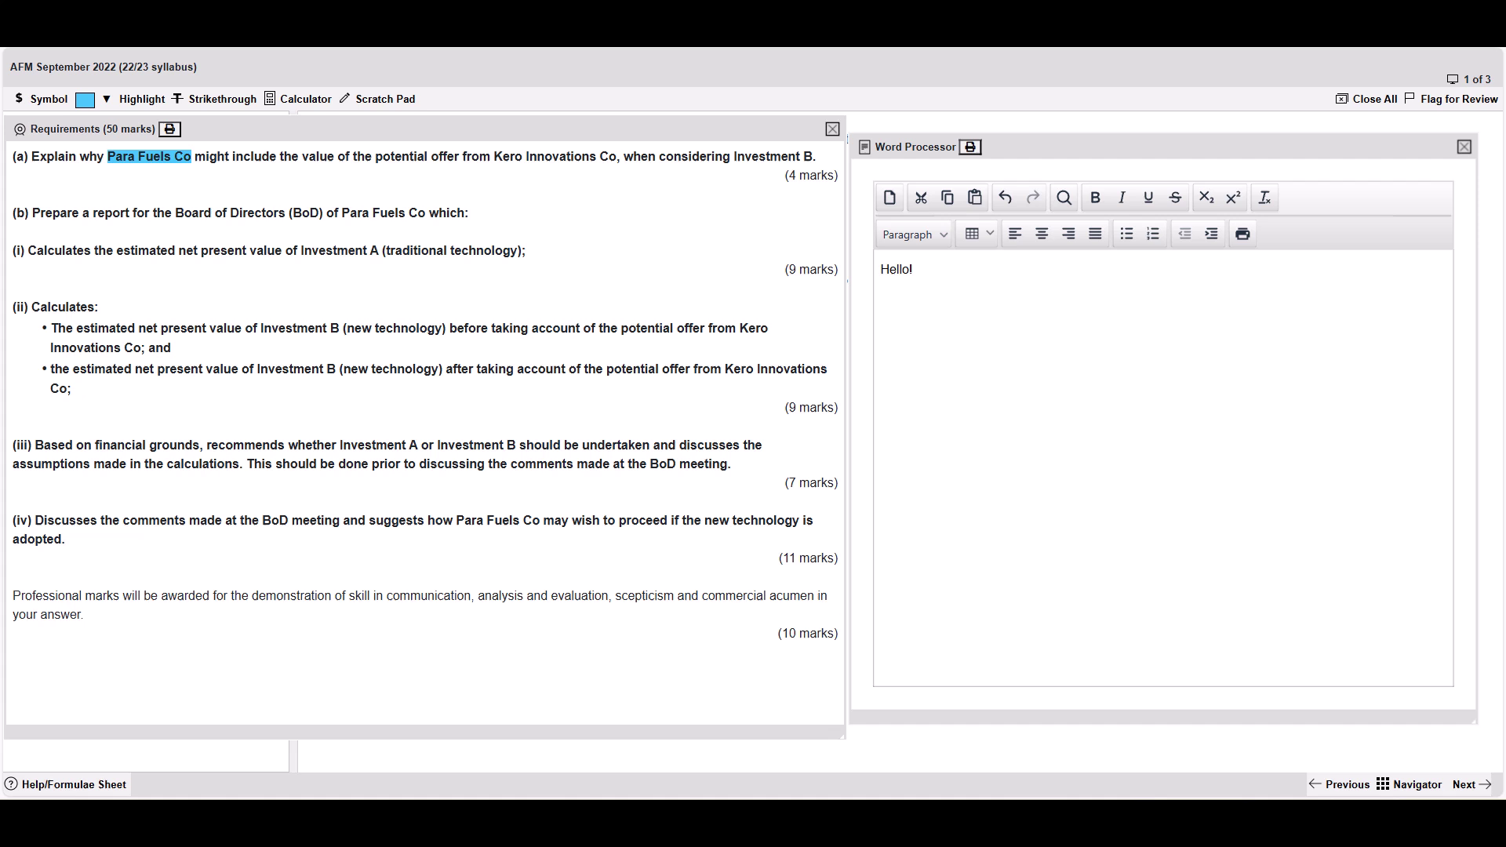
Close the requirements and try bold and underline on "Hello!", clearing both formats again
left_click(832, 130)
left_click_drag(1043, 147, 650, 197)
left_click_drag(521, 320, 486, 320)
key("ctrl+b")
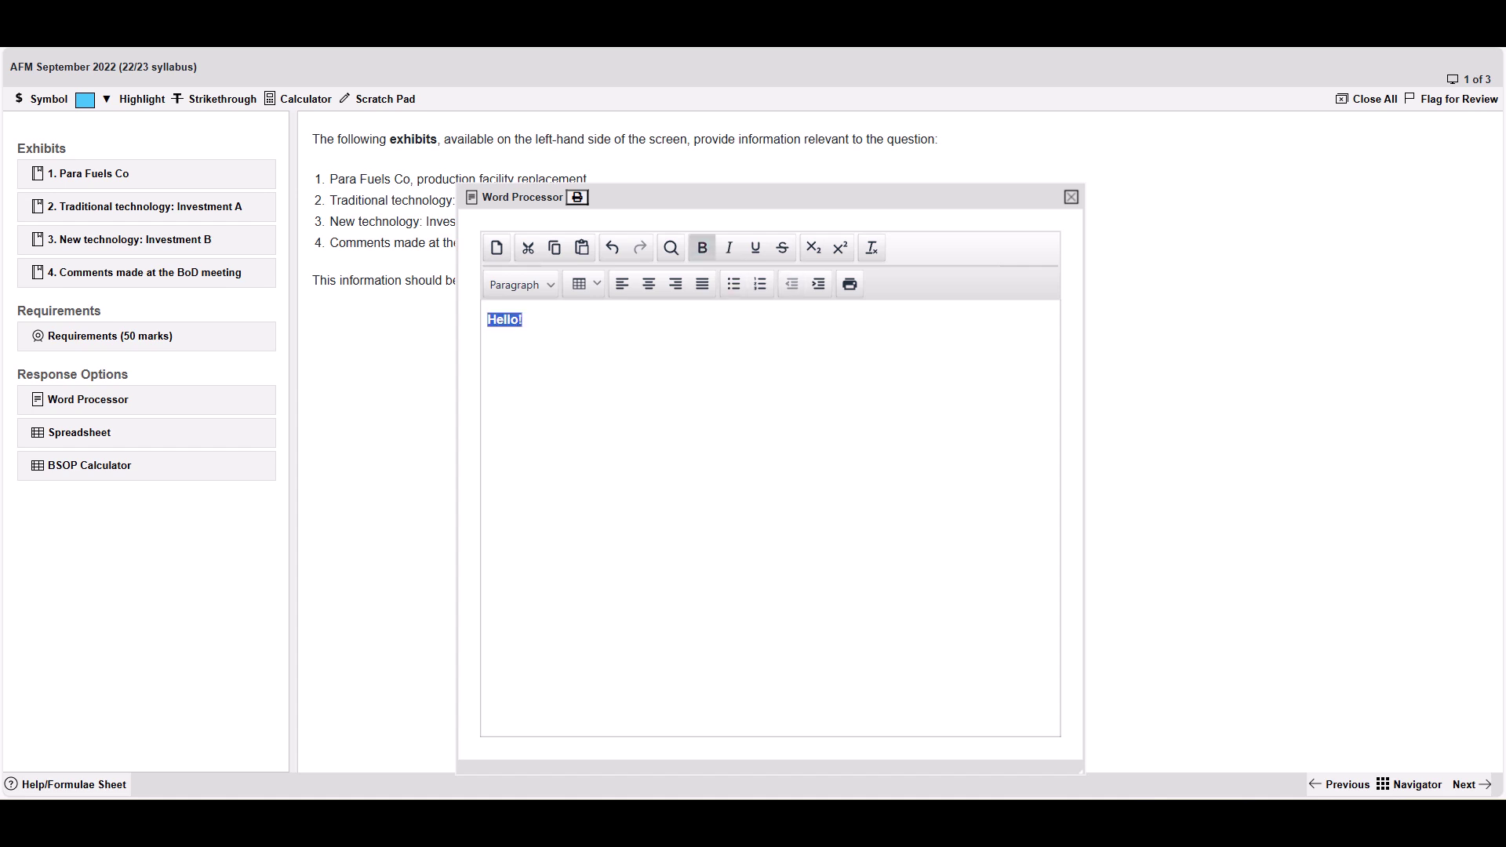
key("ctrl+u")
key("ctrl+b")
key("ctrl+u")
key("Right")
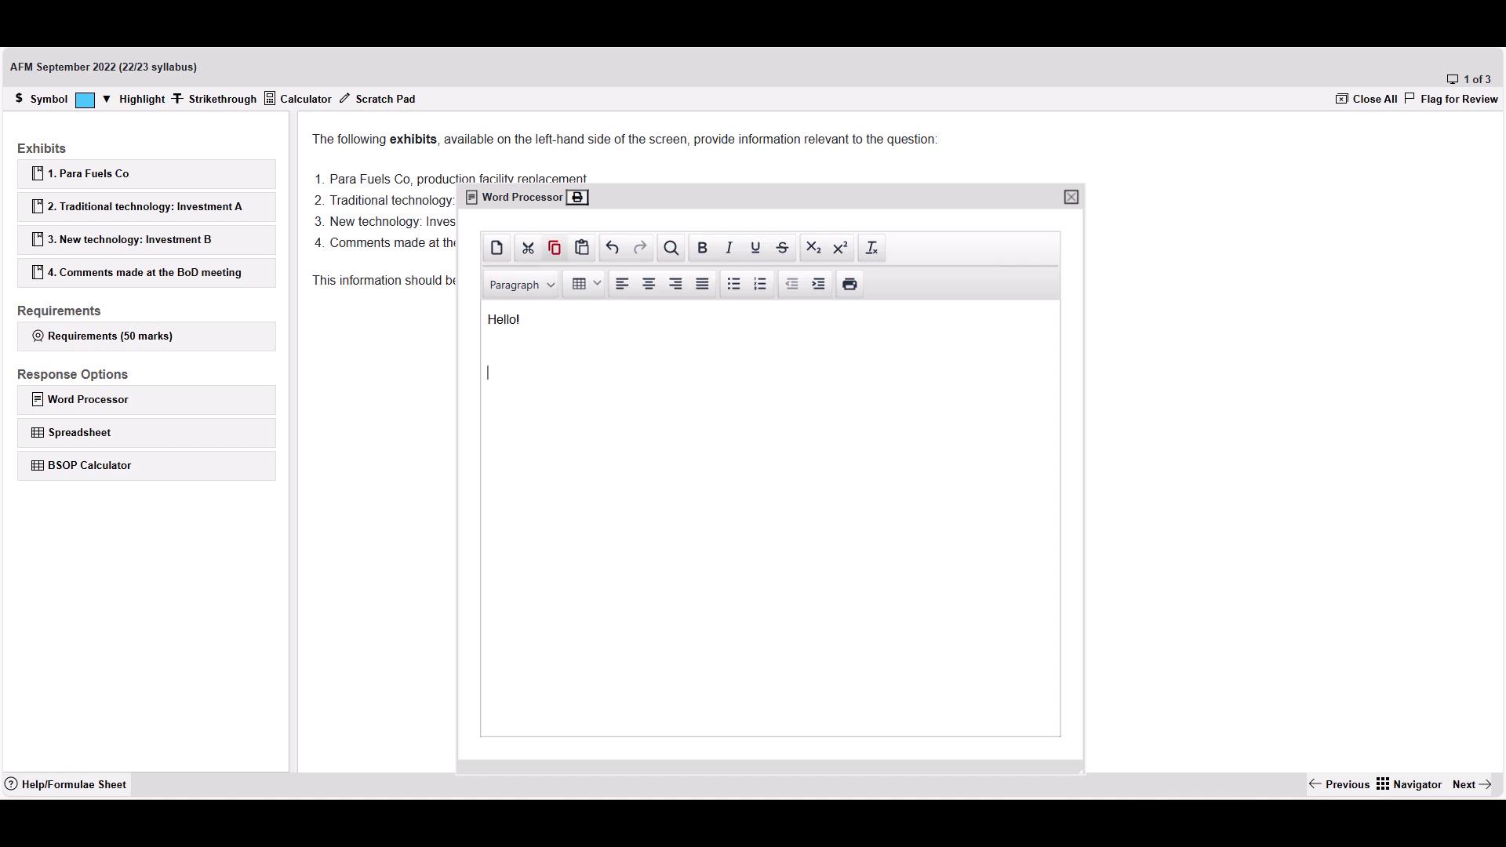
Copy the wording of requirement (a) from the requirements and paste it below "Hello!" in the word processor
left_click(109, 335)
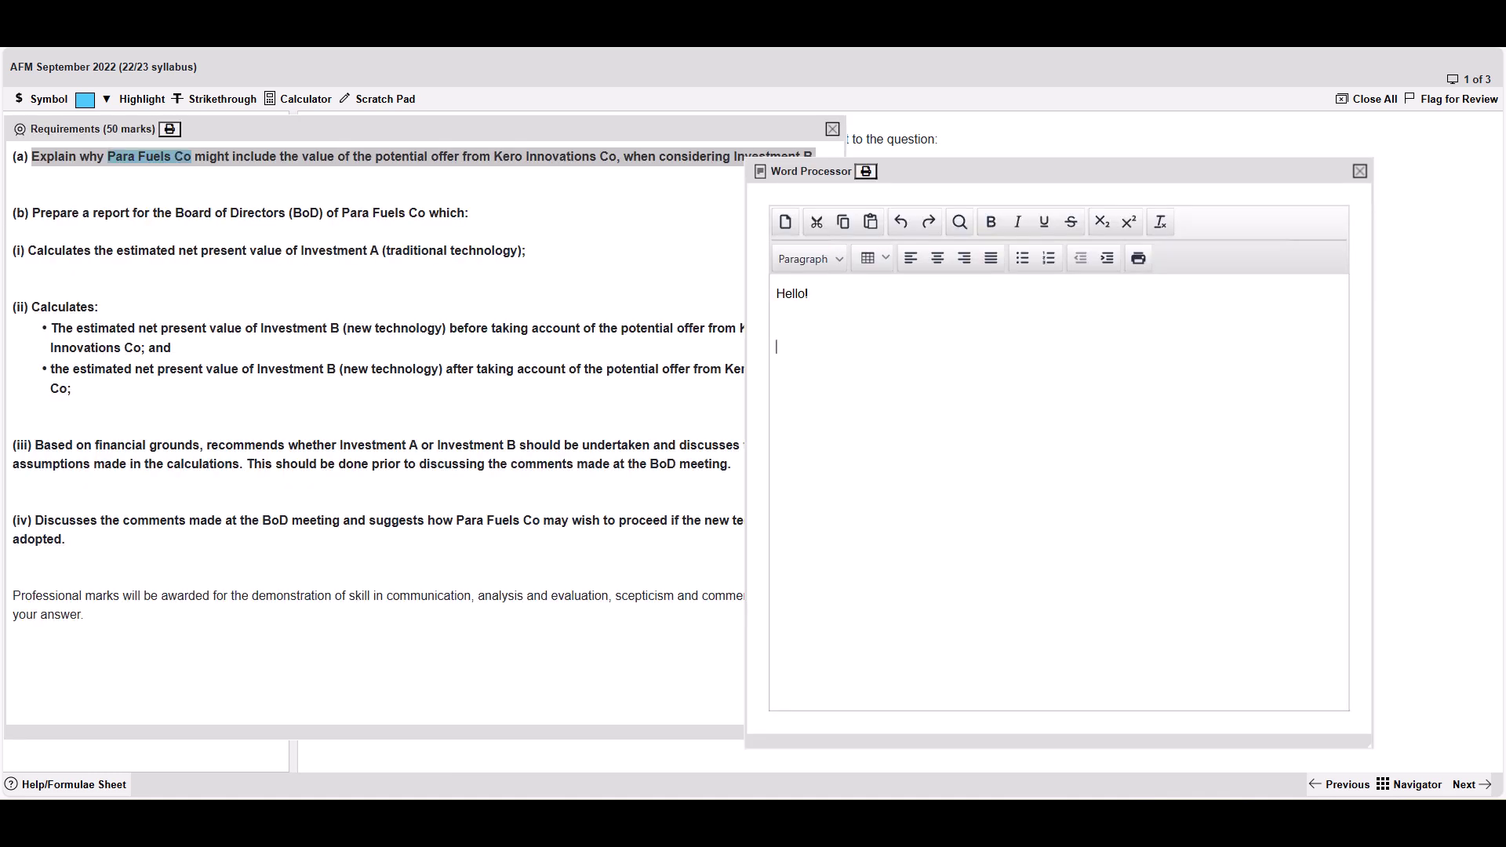
left_click(440, 184)
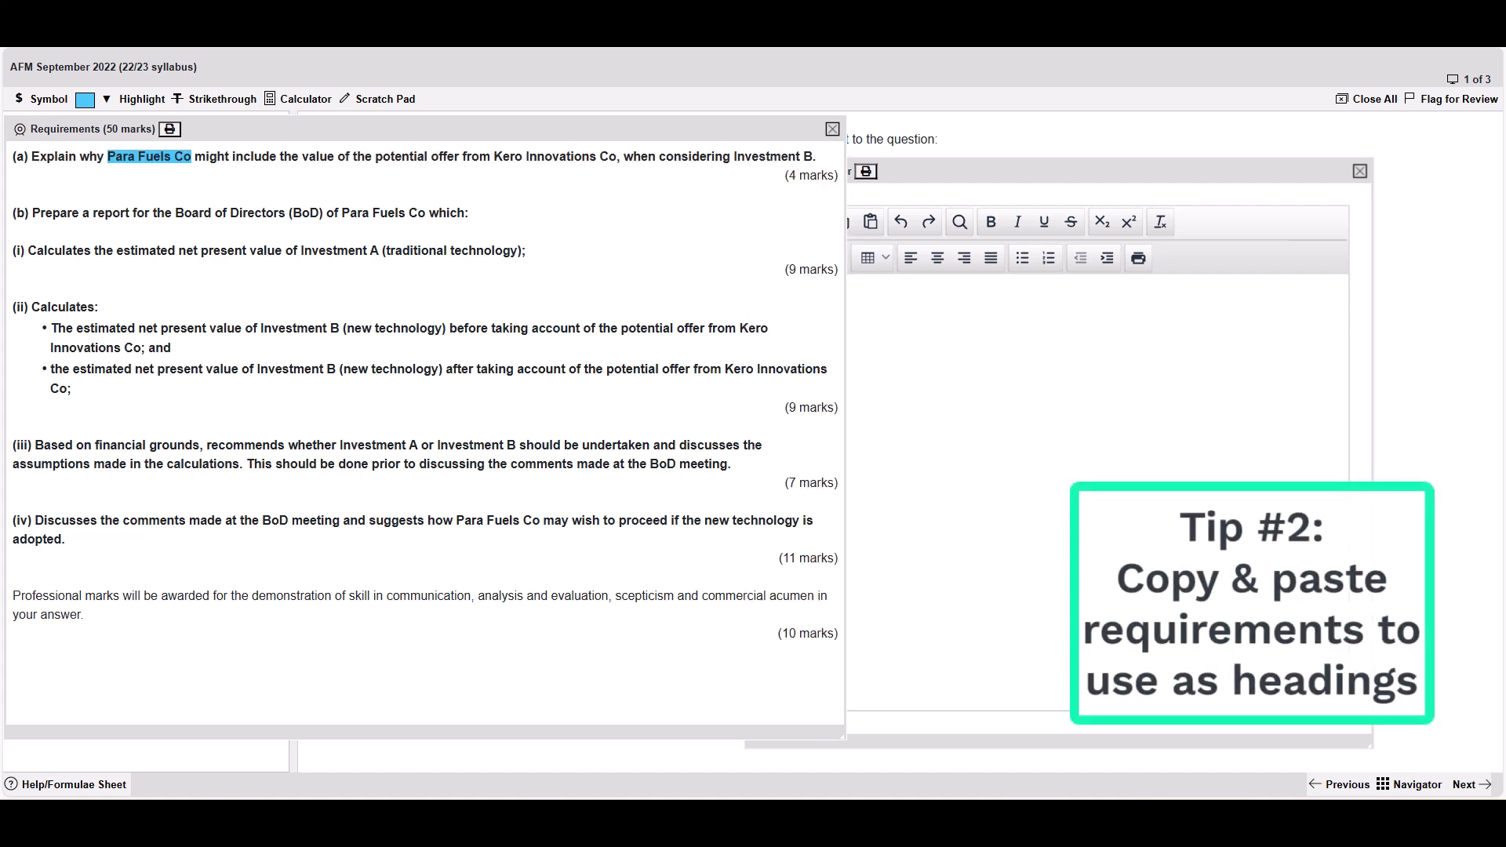
left_click_drag(32, 156, 817, 156)
key("ctrl+c")
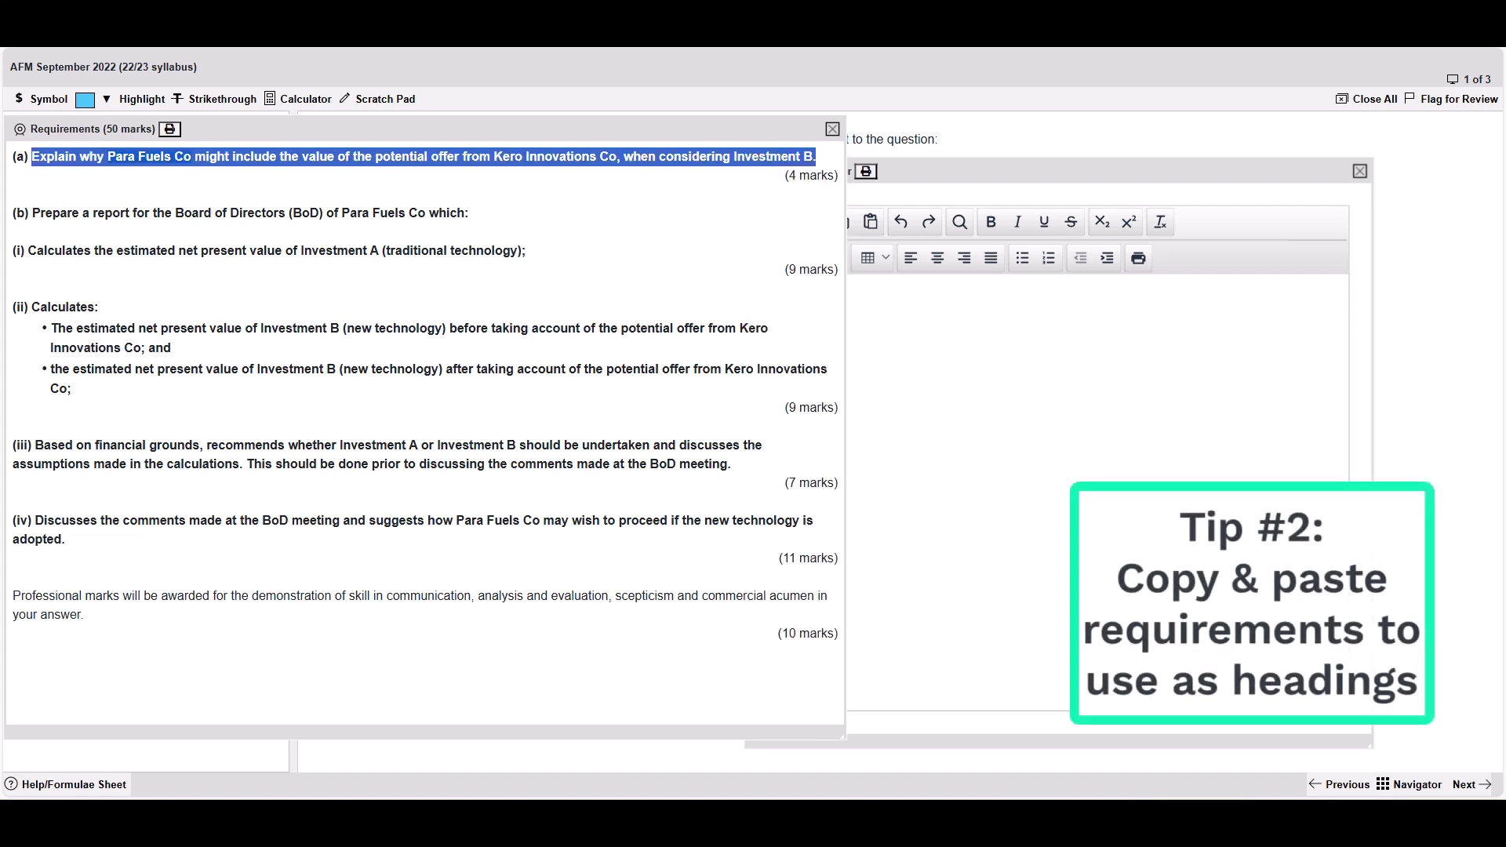
left_click(956, 376)
left_click(1043, 171)
left_click(831, 322)
key("Return")
key("ctrl+v")
Format the pasted requirement as a bold, underlined heading and put "a)" in front of it
left_click_drag(955, 362, 775, 347)
key("ctrl+b")
key("ctrl+u")
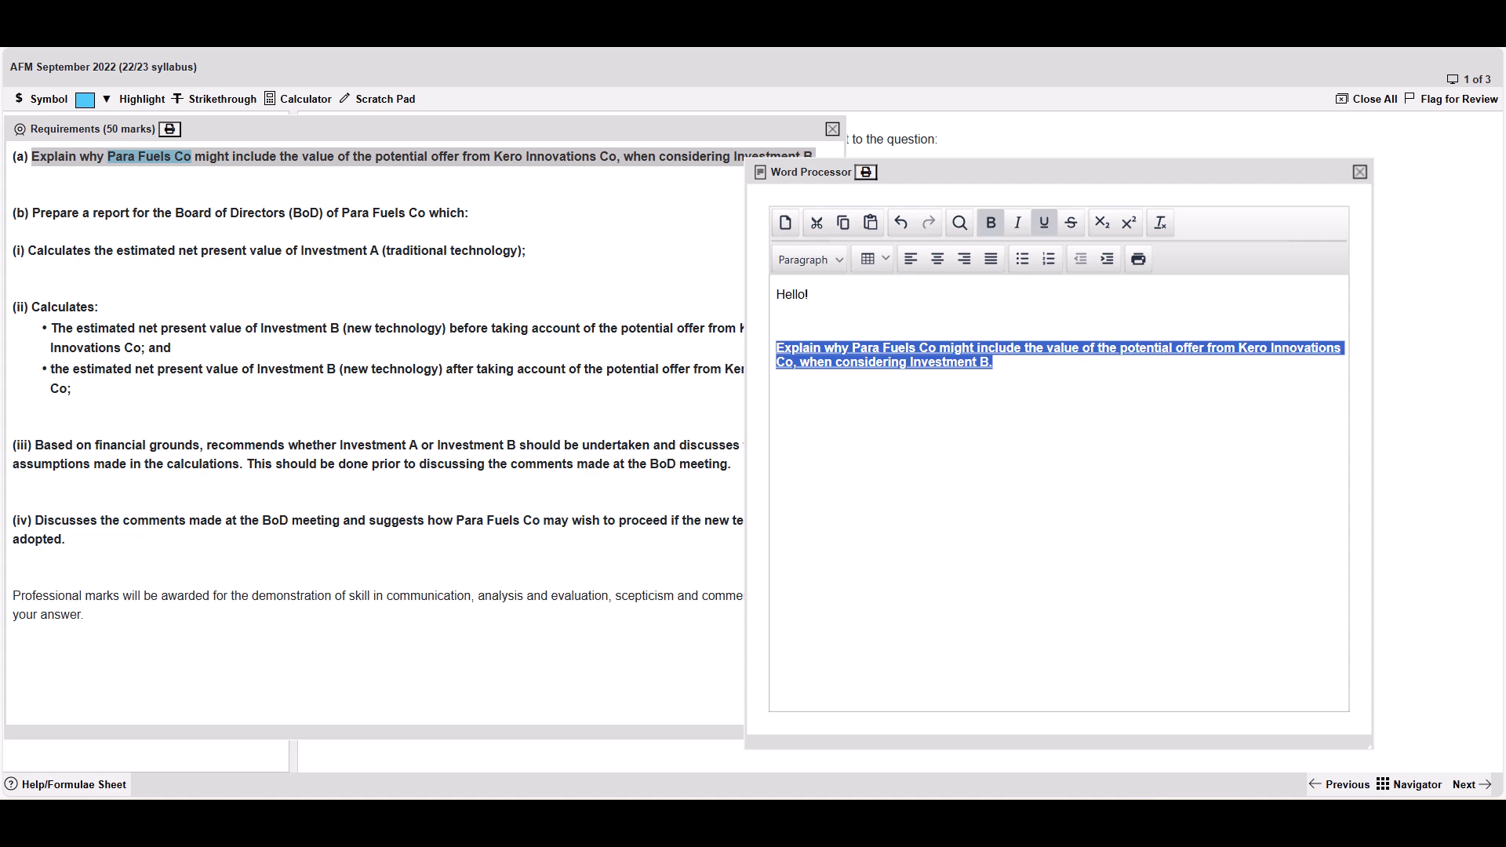
left_click(776, 348)
type("a)")
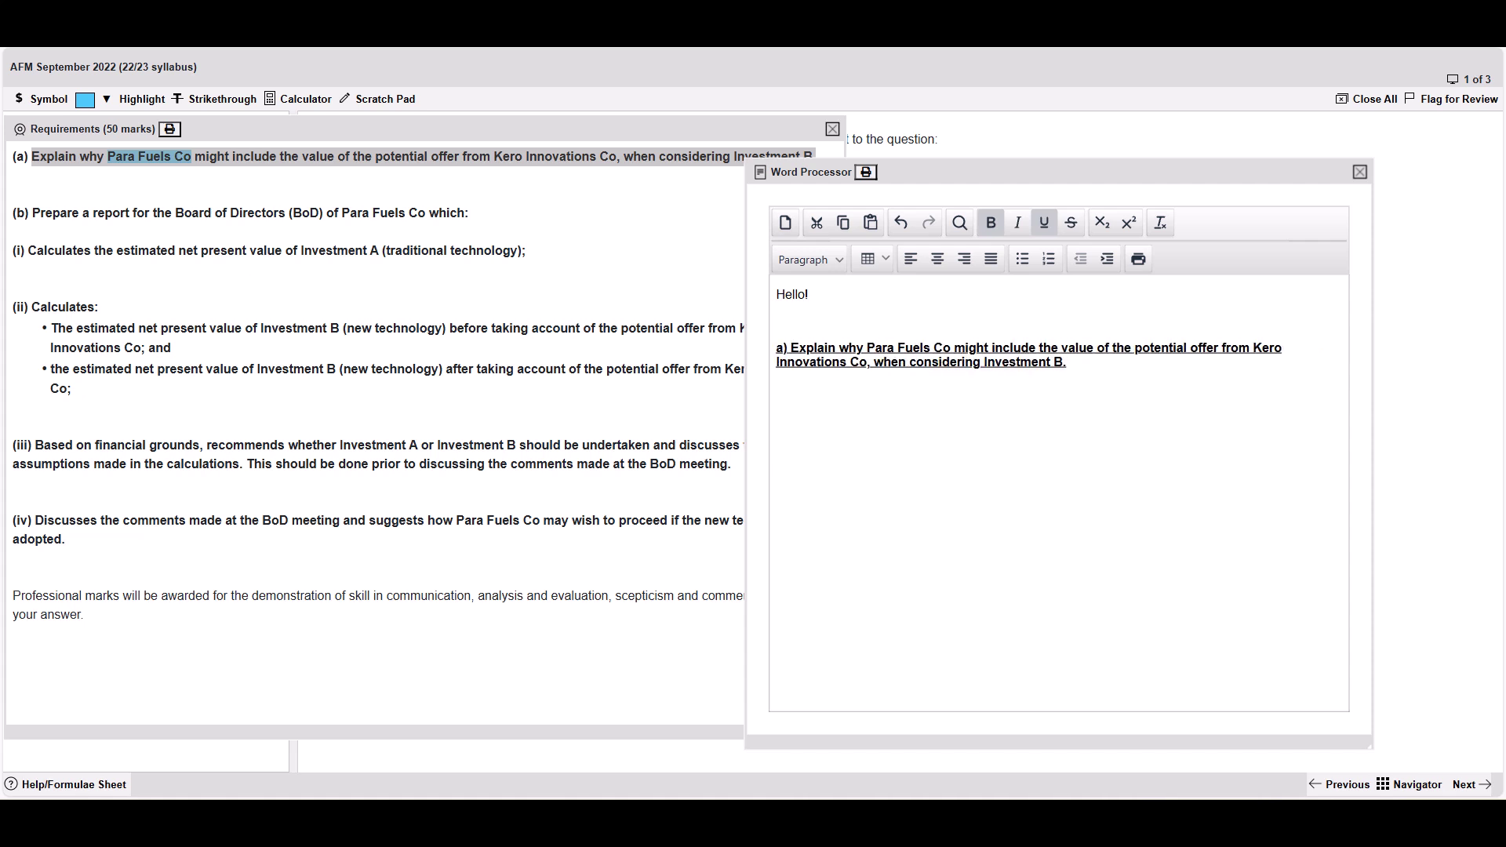
Add empty lines below the heading and turn off bold and underline for the answer text
key("ctrl+End")
key("Return")
key("Return")
type("a")
key("BackSpace")
key("ctrl+b")
key("ctrl+u")
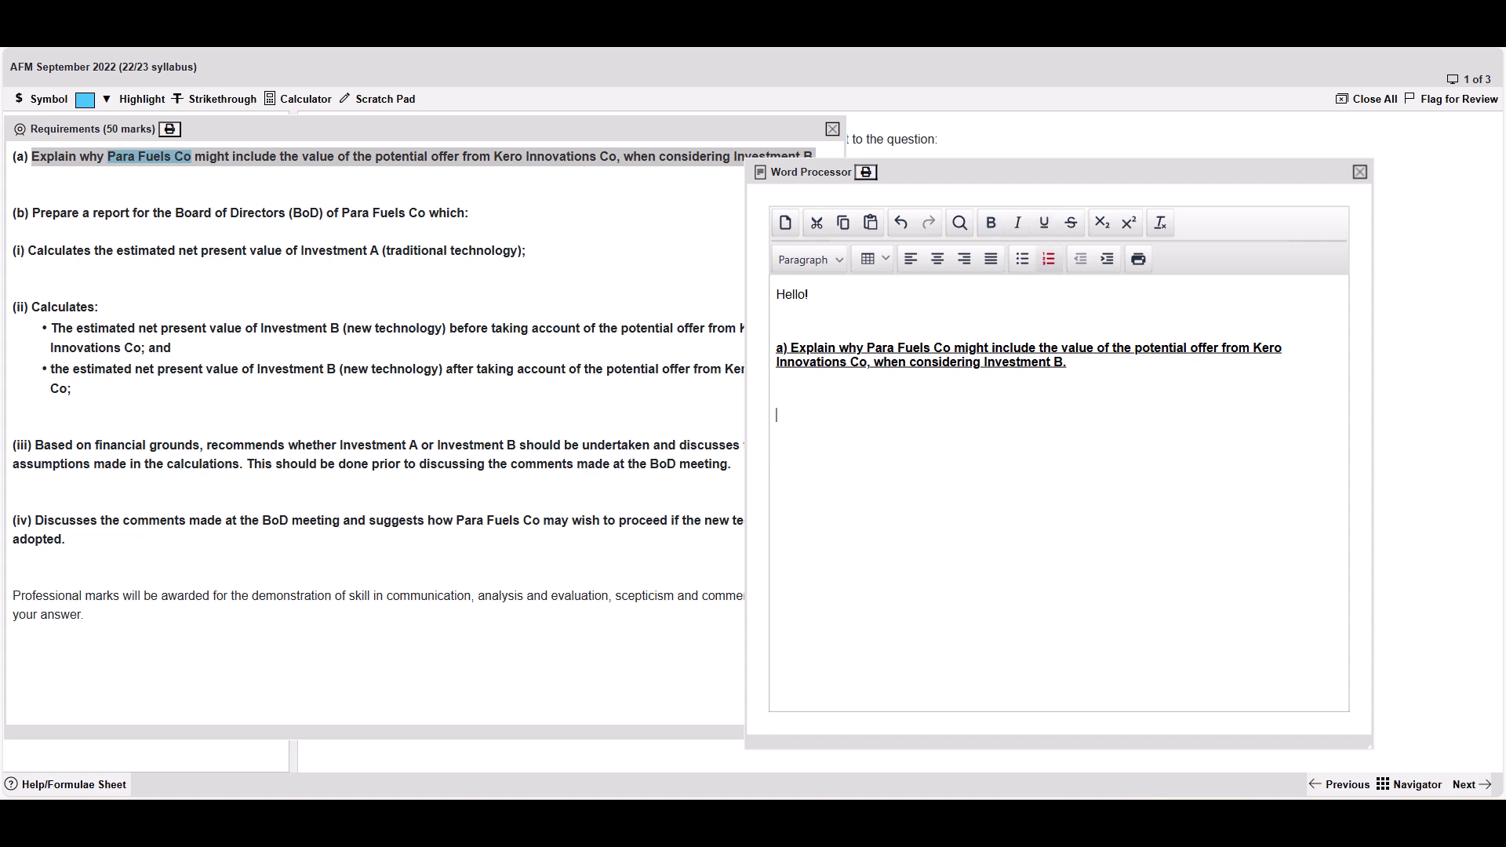
left_click_drag(1068, 362, 783, 349)
left_click(778, 388)
Move the word processor over the requirements and close the requirements window
left_click_drag(1012, 171, 760, 161)
left_click(730, 129)
left_click(832, 130)
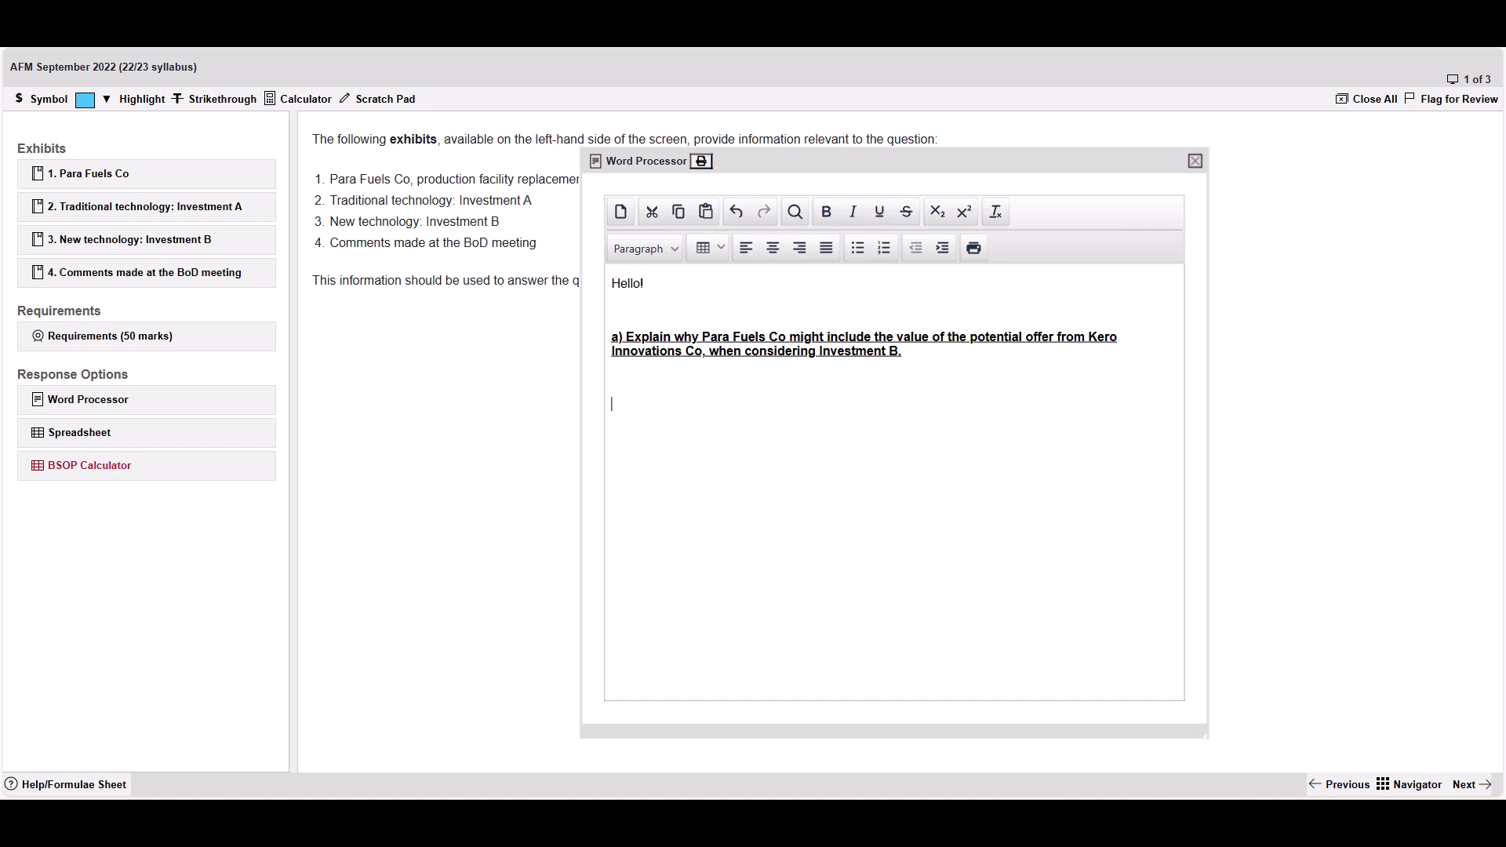
Open the spreadsheet, make it narrower and taller, place it beside the word processor, and select cell B6
left_click(79, 432)
left_click_drag(980, 374, 808, 182)
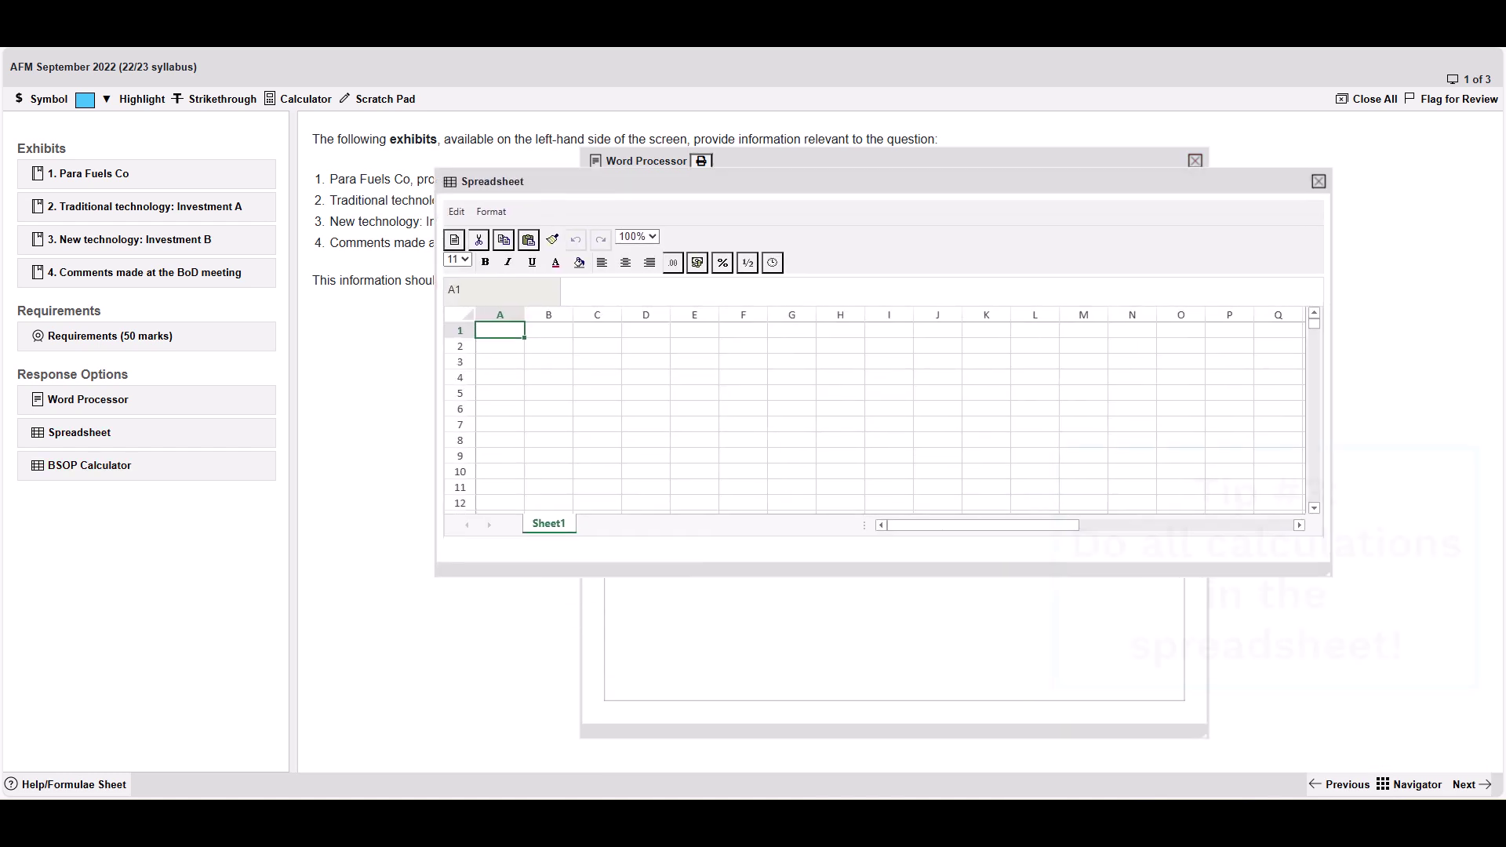
left_click_drag(1328, 574, 939, 676)
left_click_drag(729, 182, 530, 174)
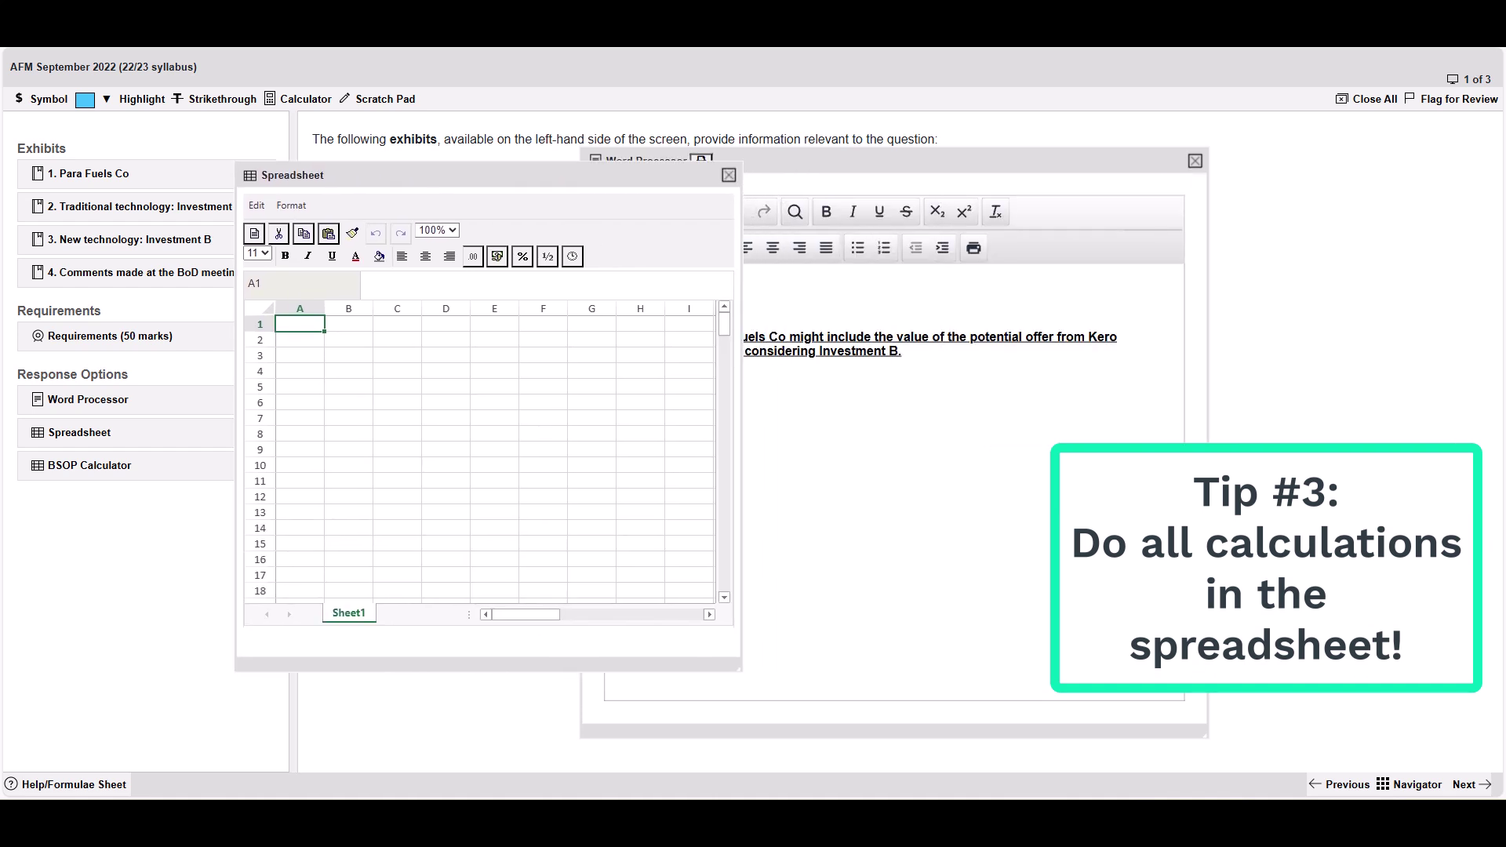
left_click(348, 402)
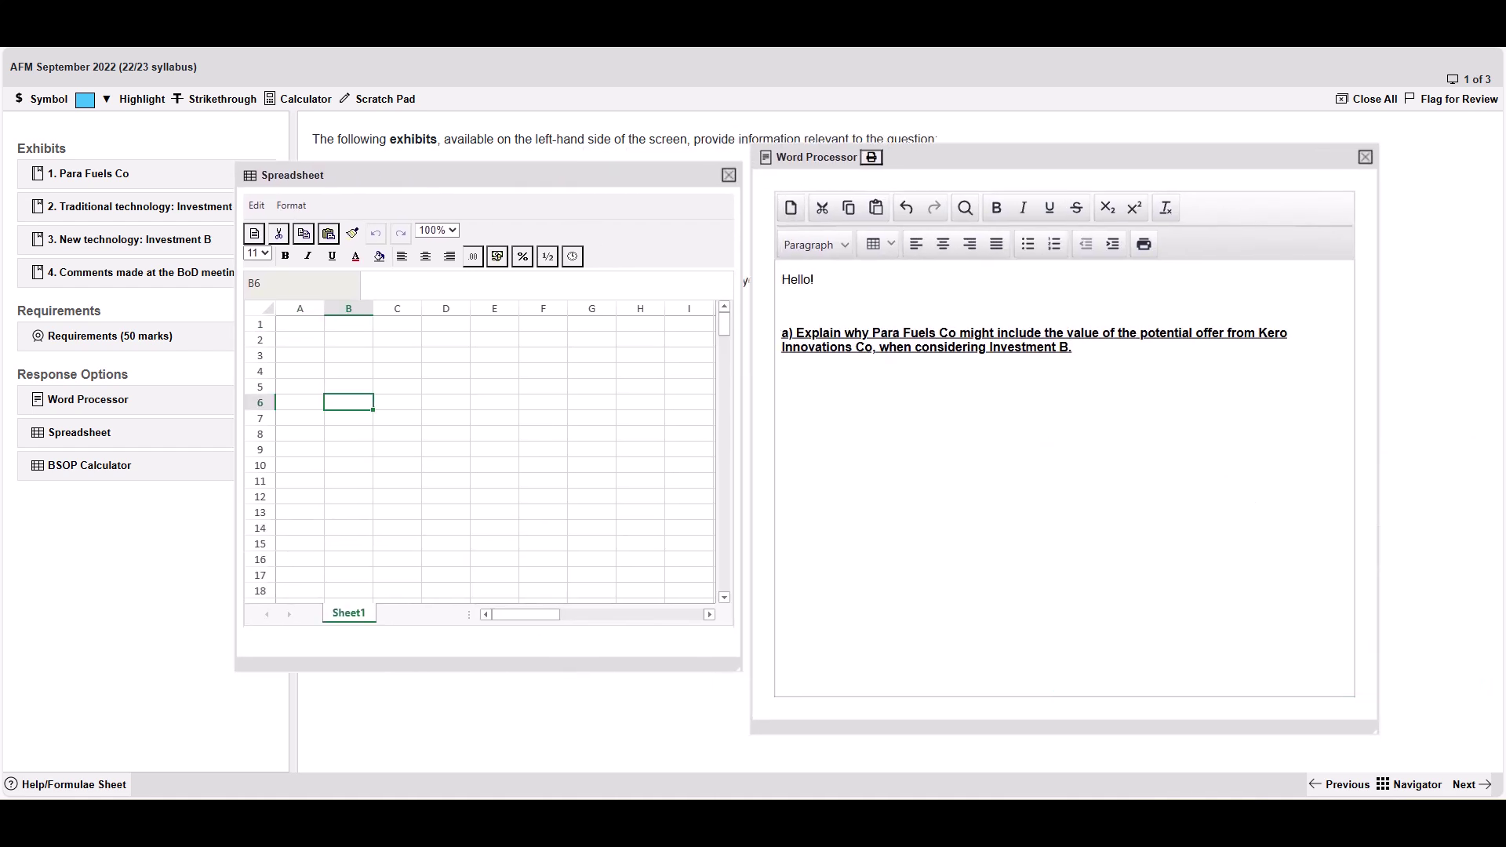
Set the spreadsheet zoom to 200% and enter 35 in cell A2
left_click(437, 230)
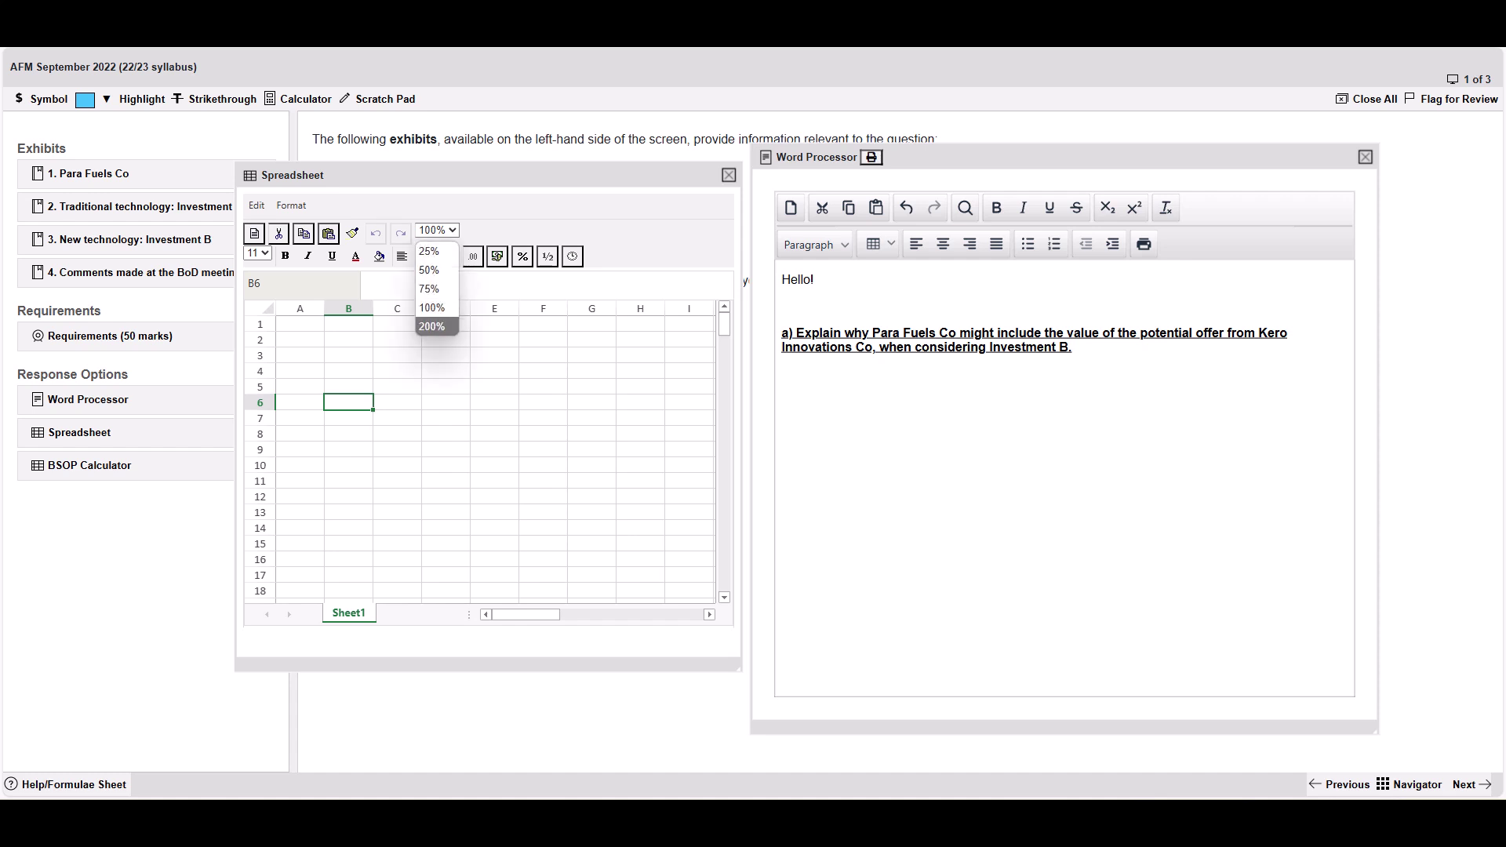
left_click(435, 327)
left_click(356, 379)
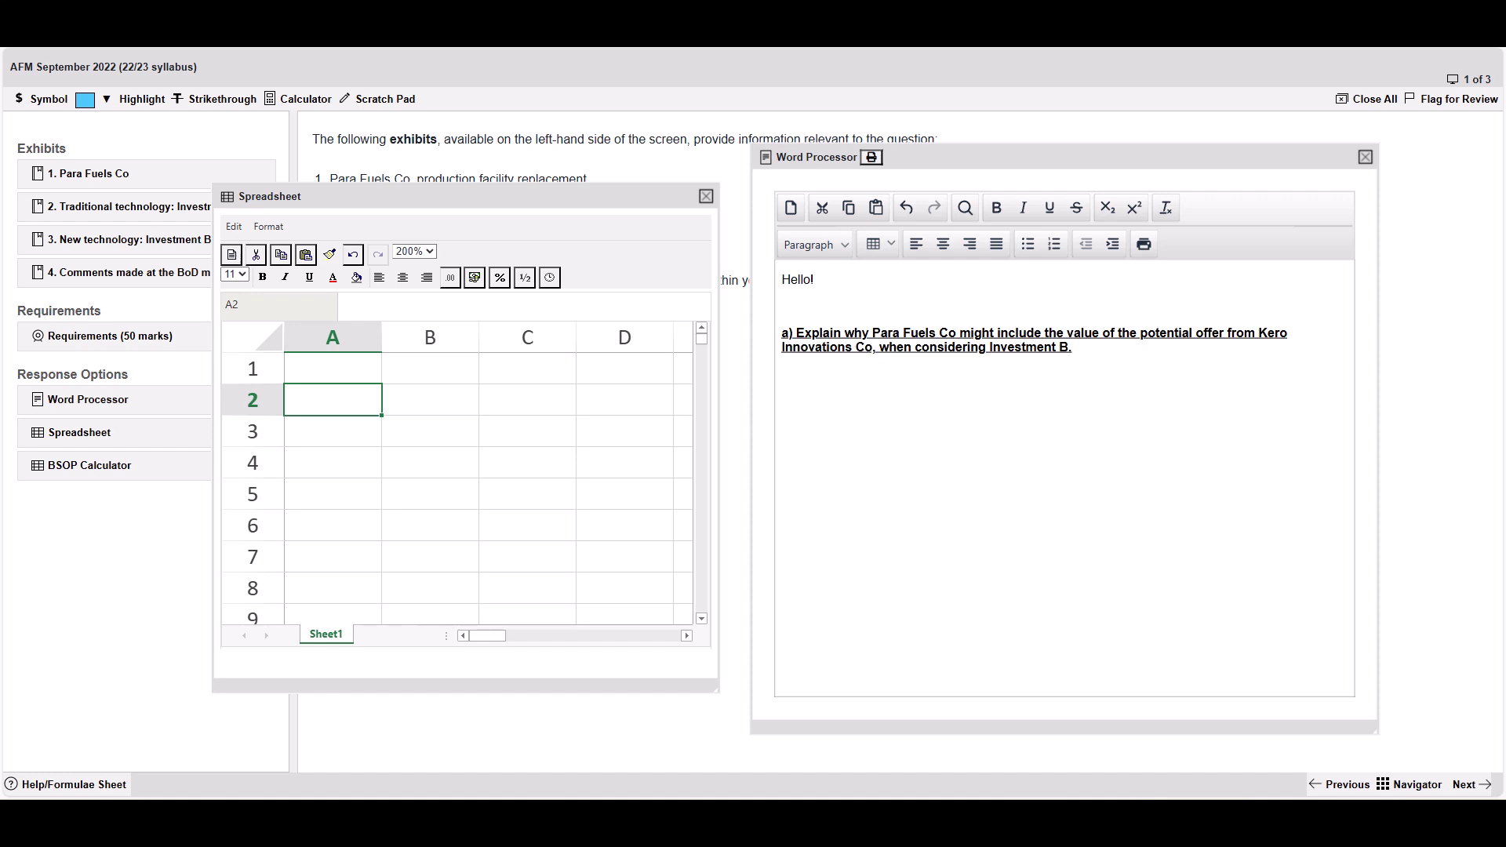
type("35")
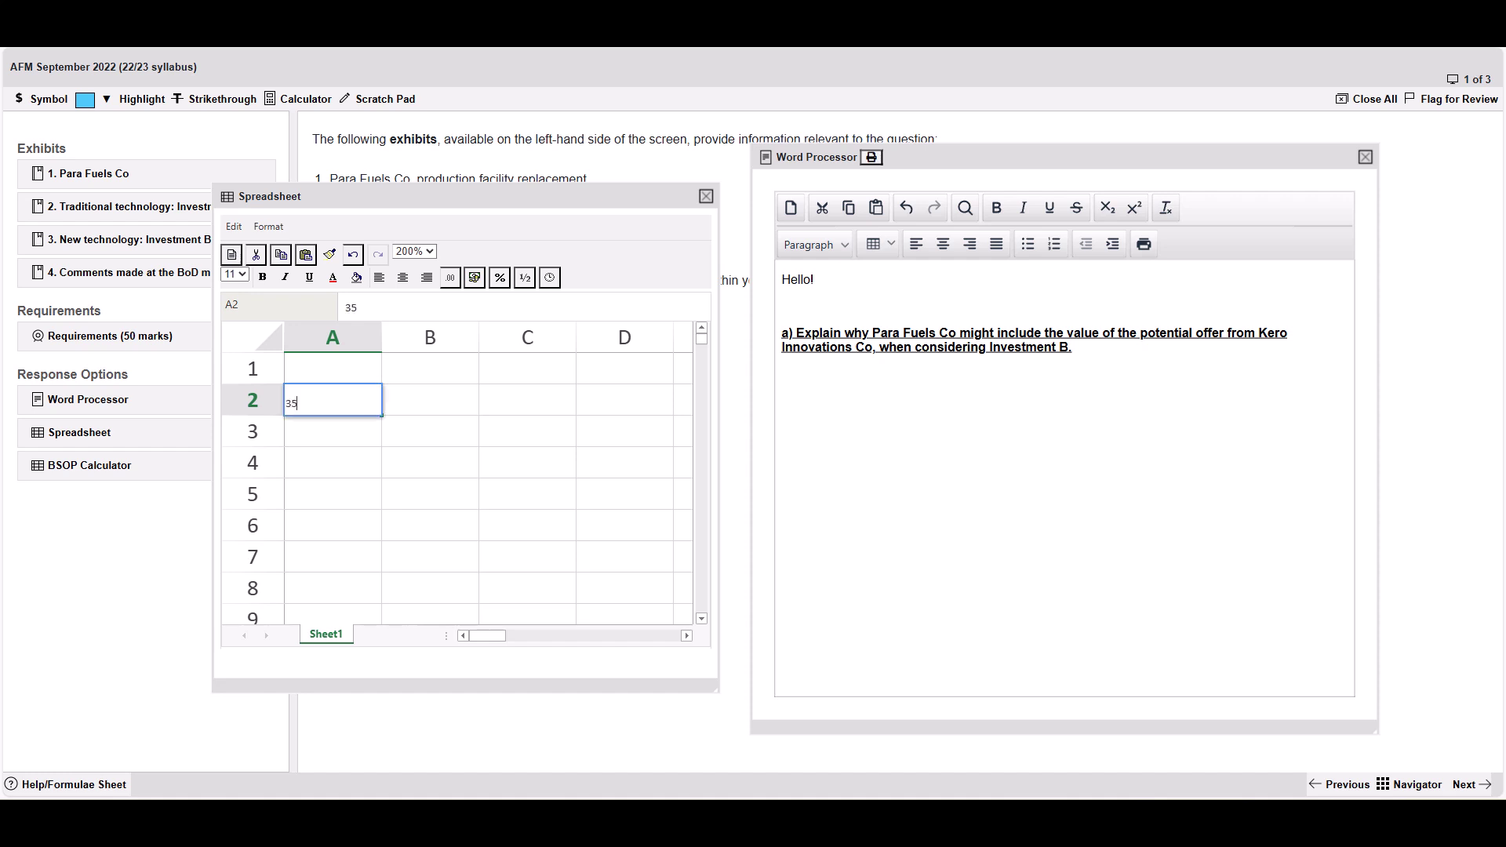
key("Return")
Enter "Ve" in cell B2 and select the cell below the 35
key("Right")
key("Up")
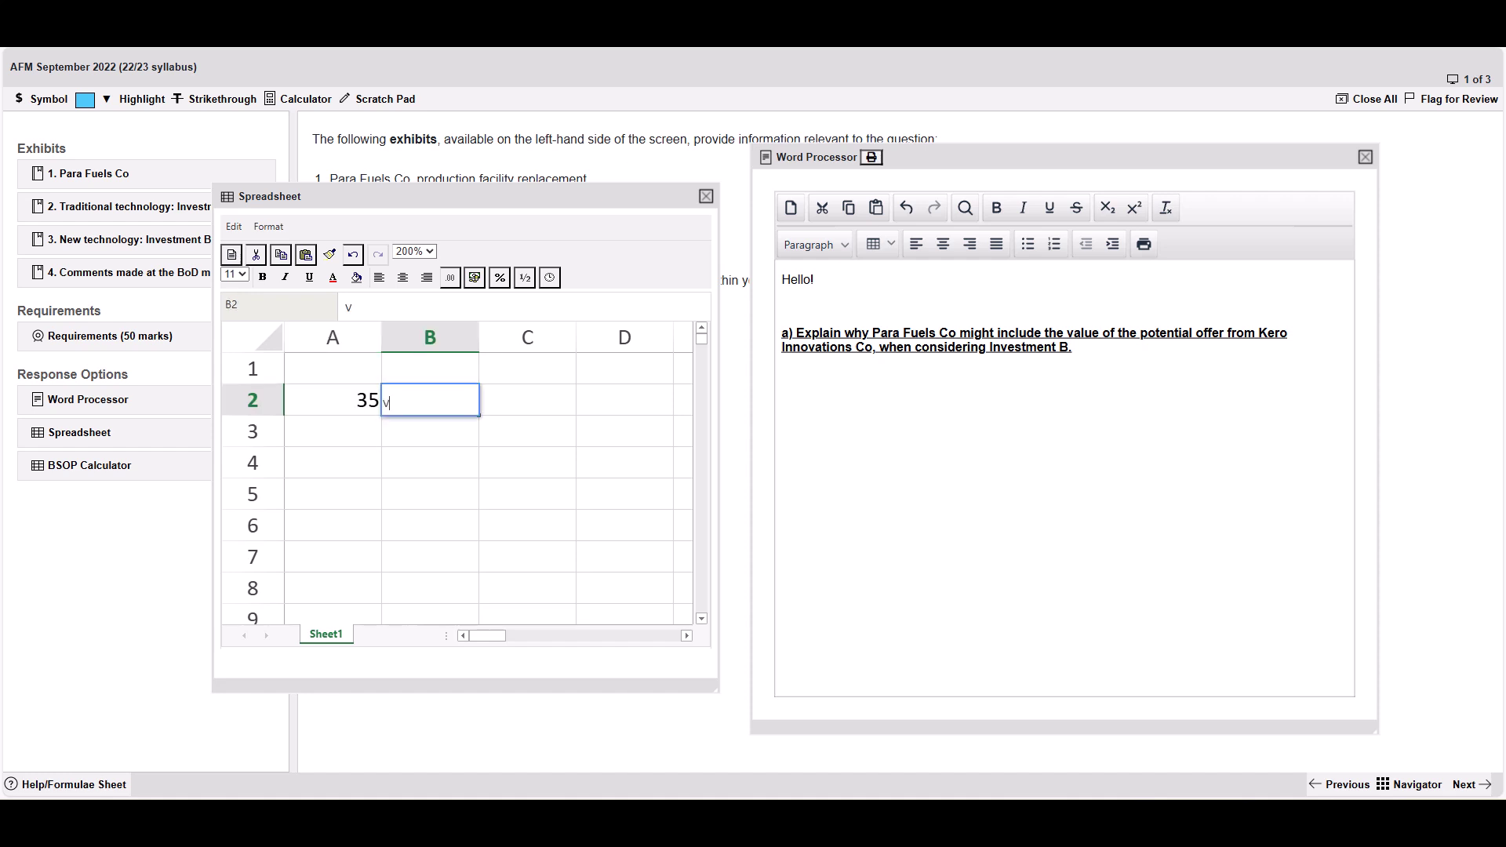
type("e")
key("Return")
key("Left")
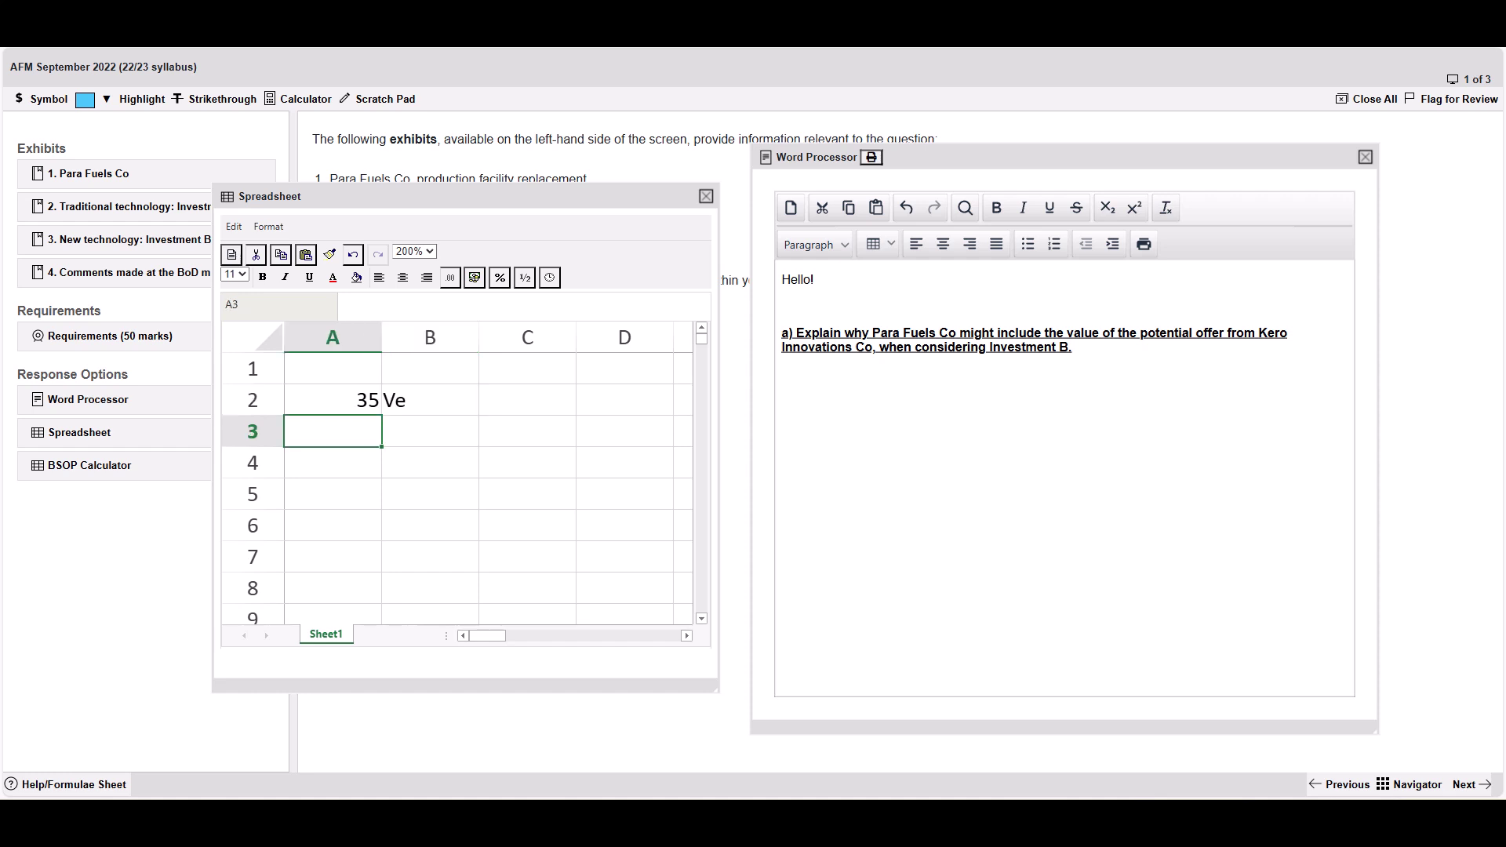
Enter the formula =3.5*10 in cell A3, reopen it to check the working, and select A5
key("Up")
key("Down")
type("=3.5")
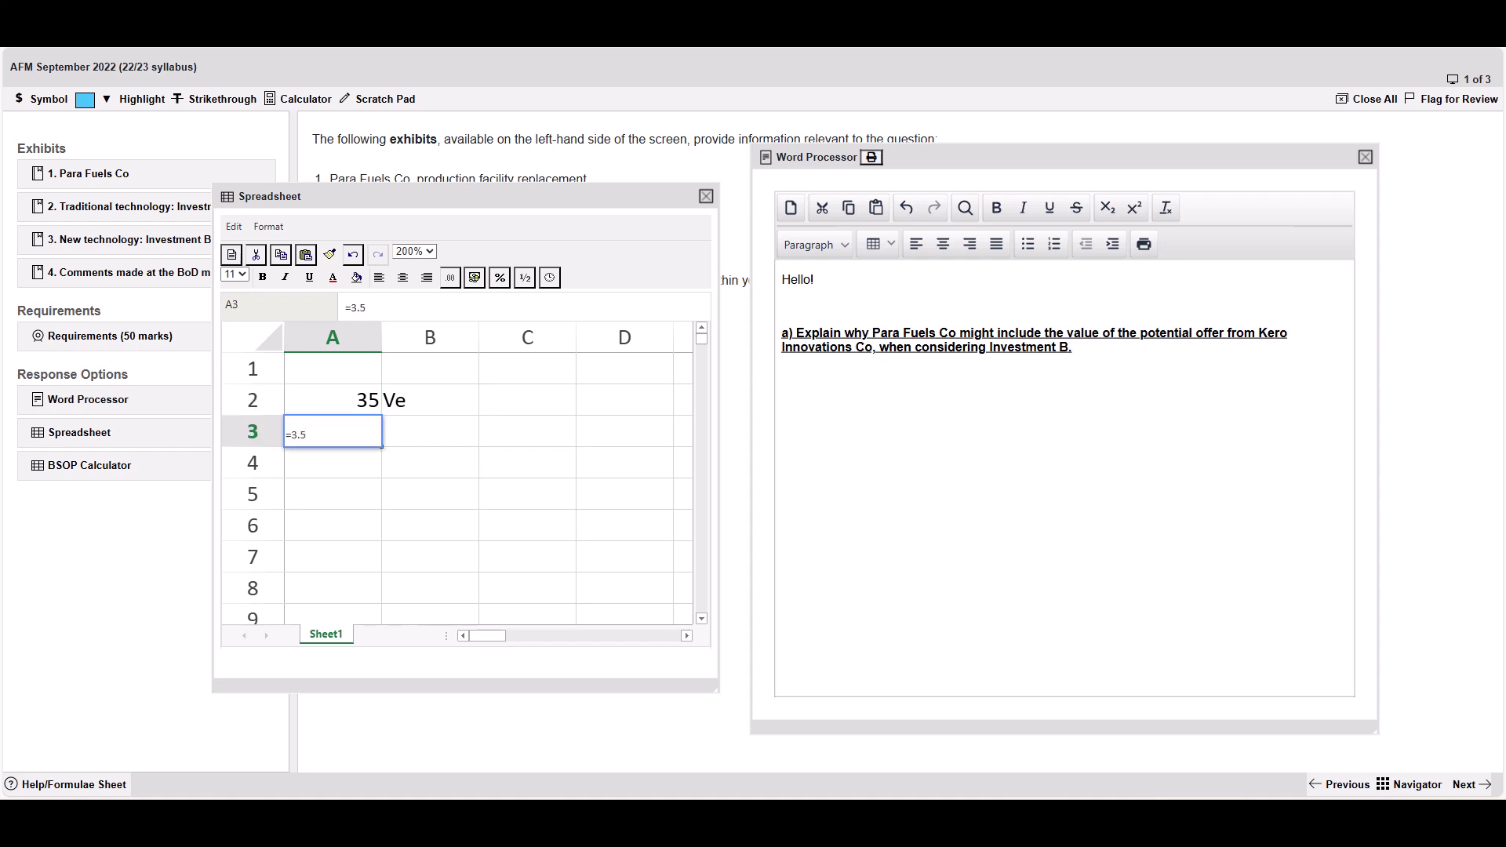
type("*10")
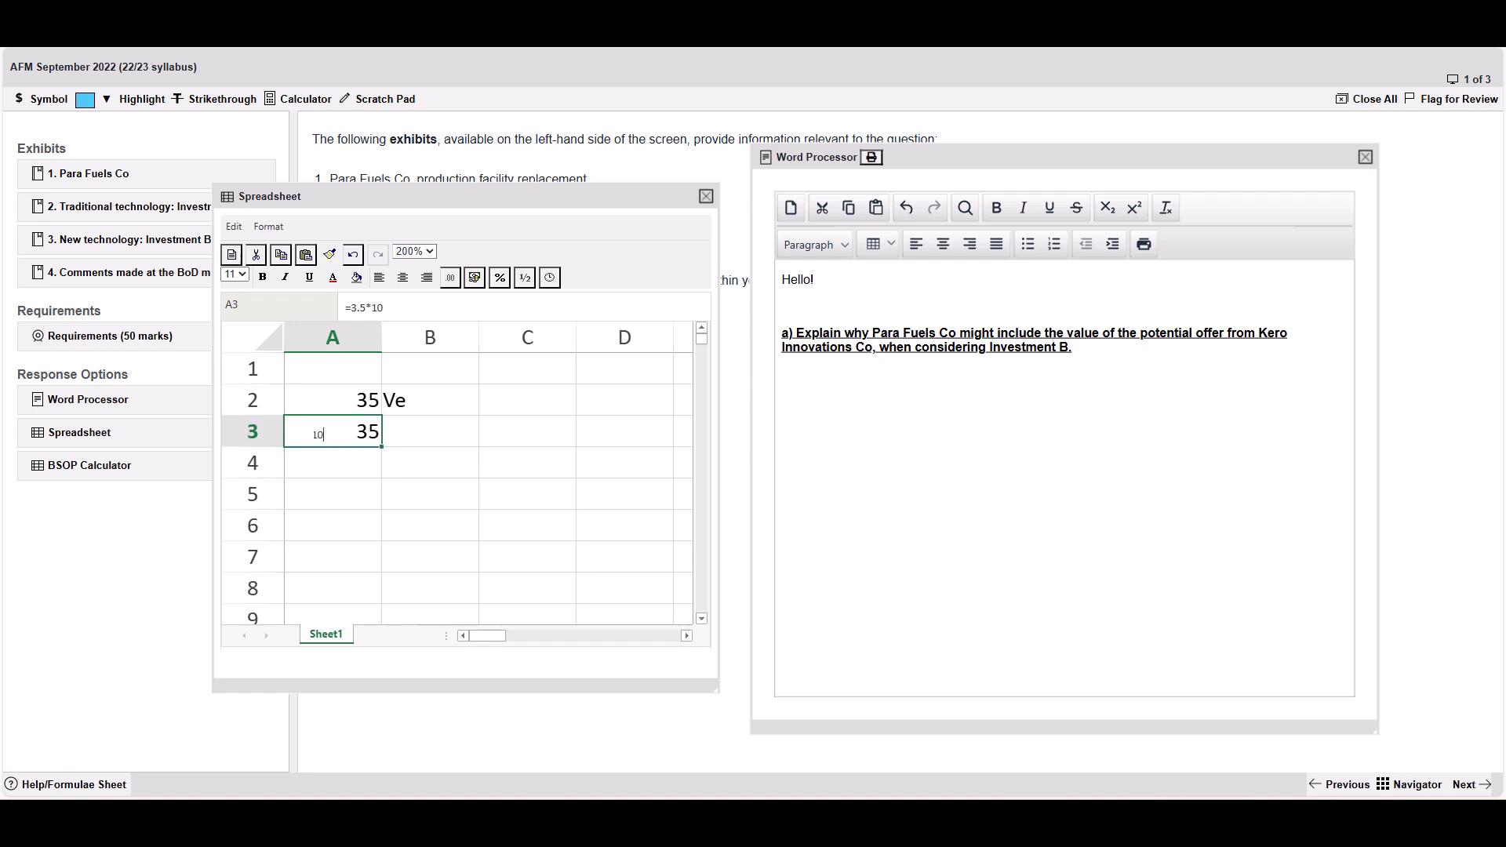
double_click(337, 432)
left_click_drag(327, 434, 282, 441)
key("Return")
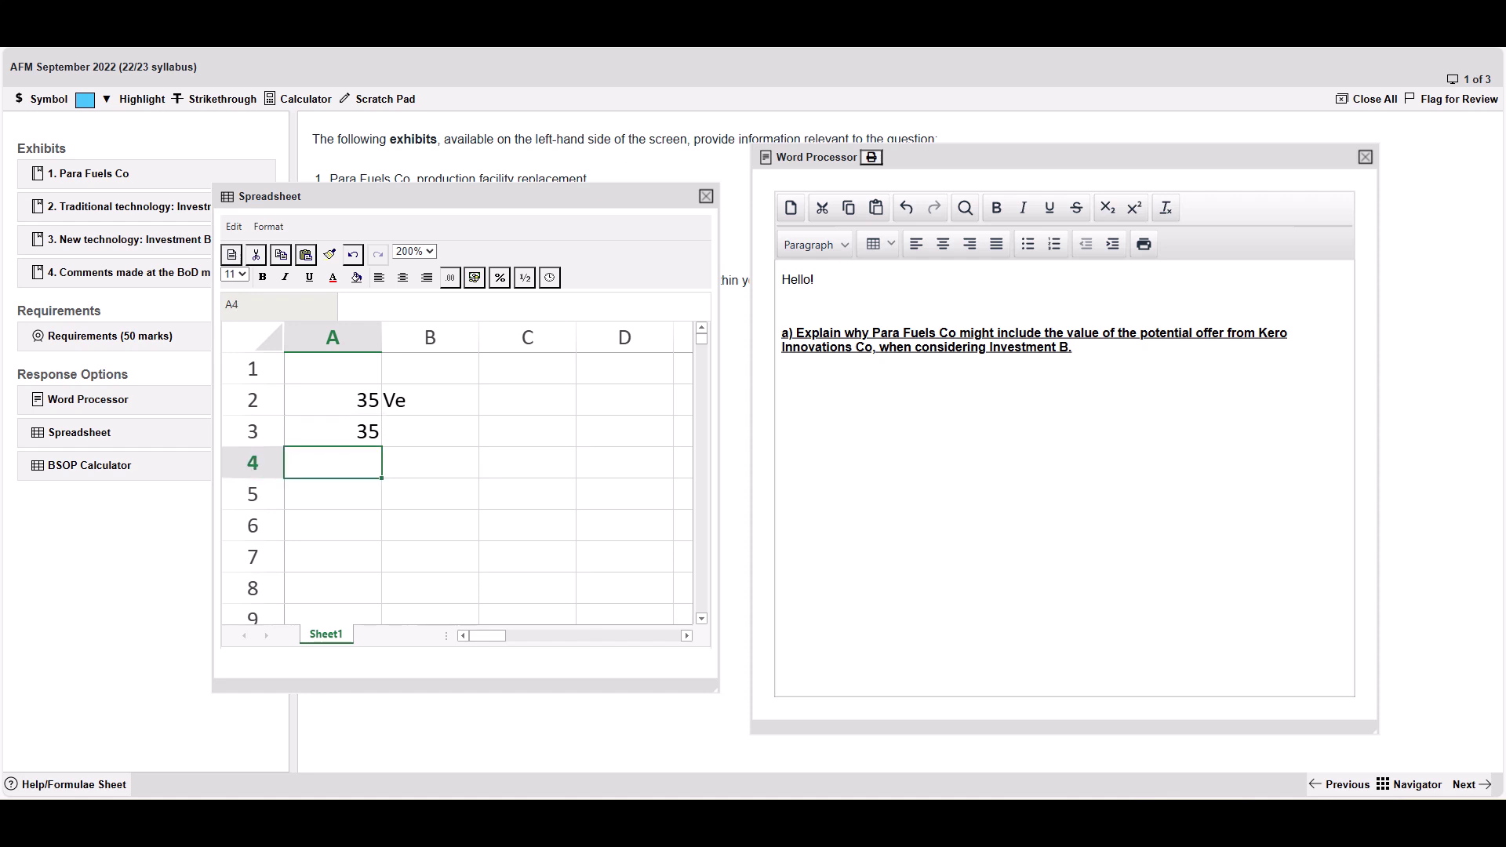
scroll(458, 478, "down", 1)
scroll(458, 479, "up", 1)
left_click(333, 494)
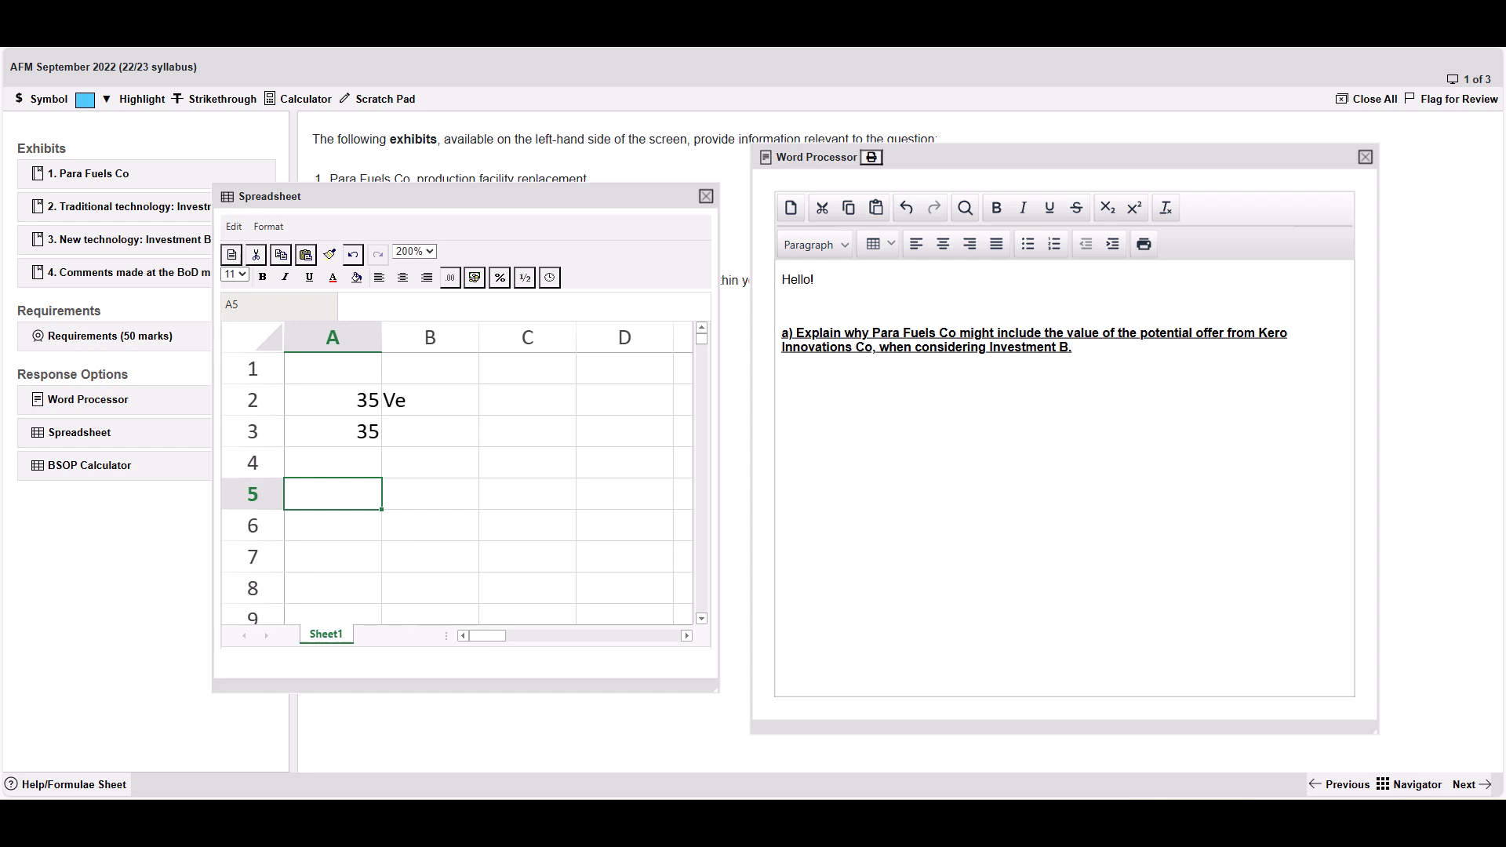
Open exhibit 3, New technology: Investment B, and arrange it side by side with the spreadsheet so both are readable
left_click_drag(466, 196, 929, 175)
left_click(130, 239)
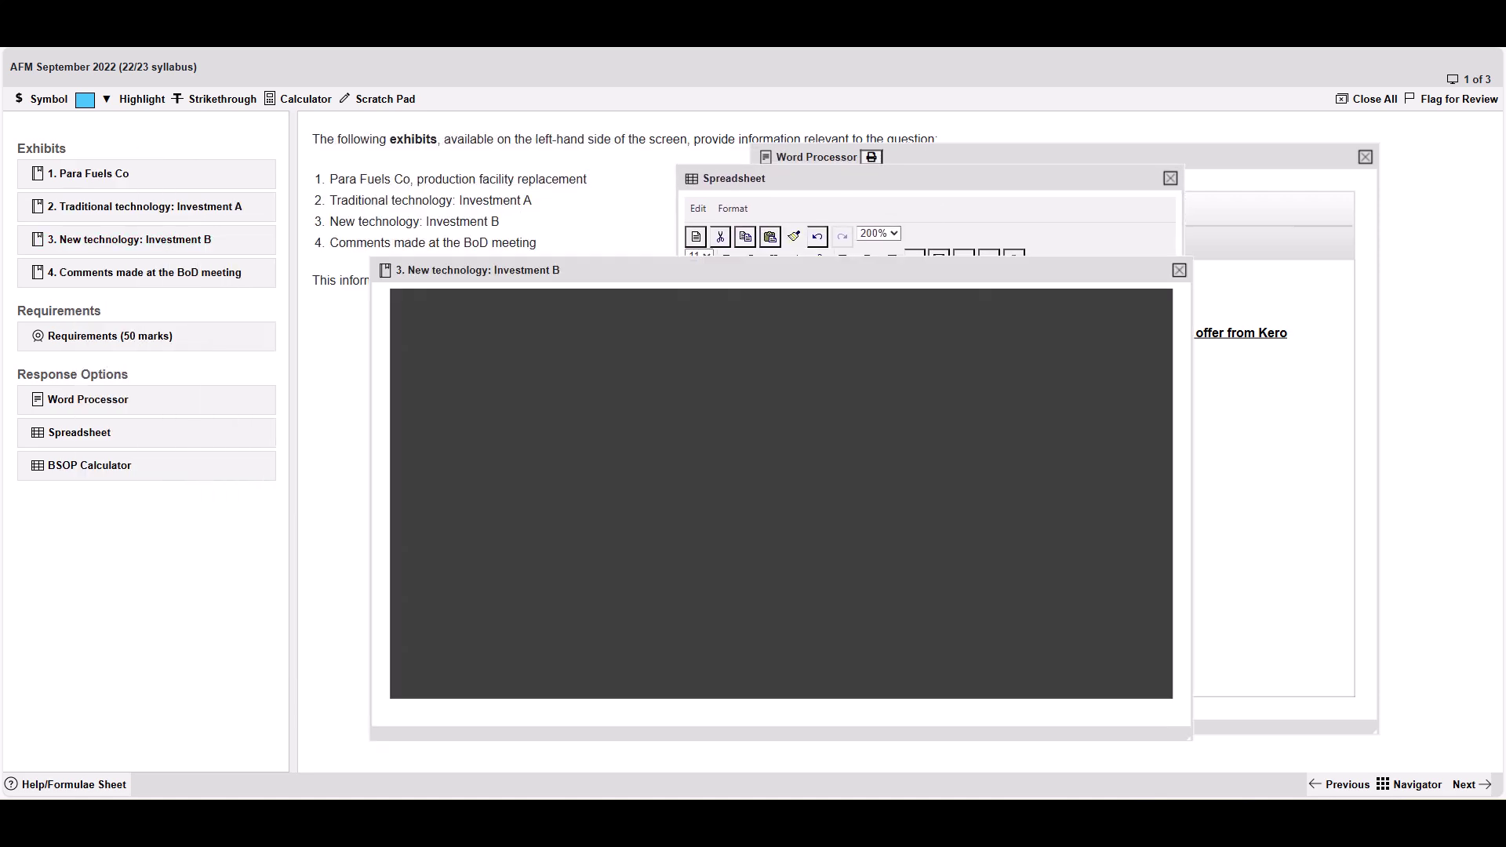
left_click_drag(596, 269, 304, 187)
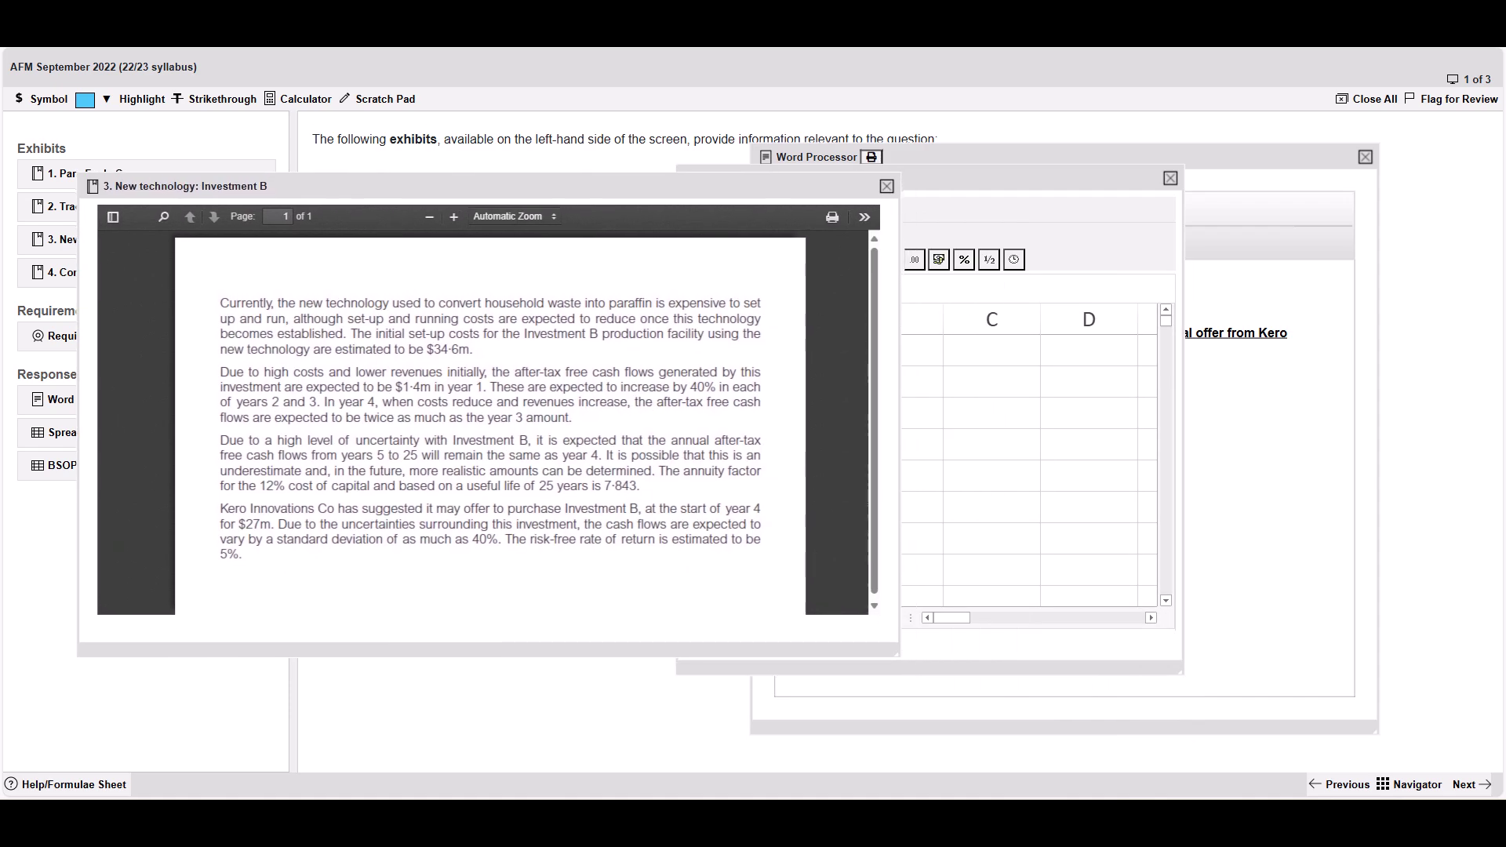
left_click_drag(897, 654, 667, 701)
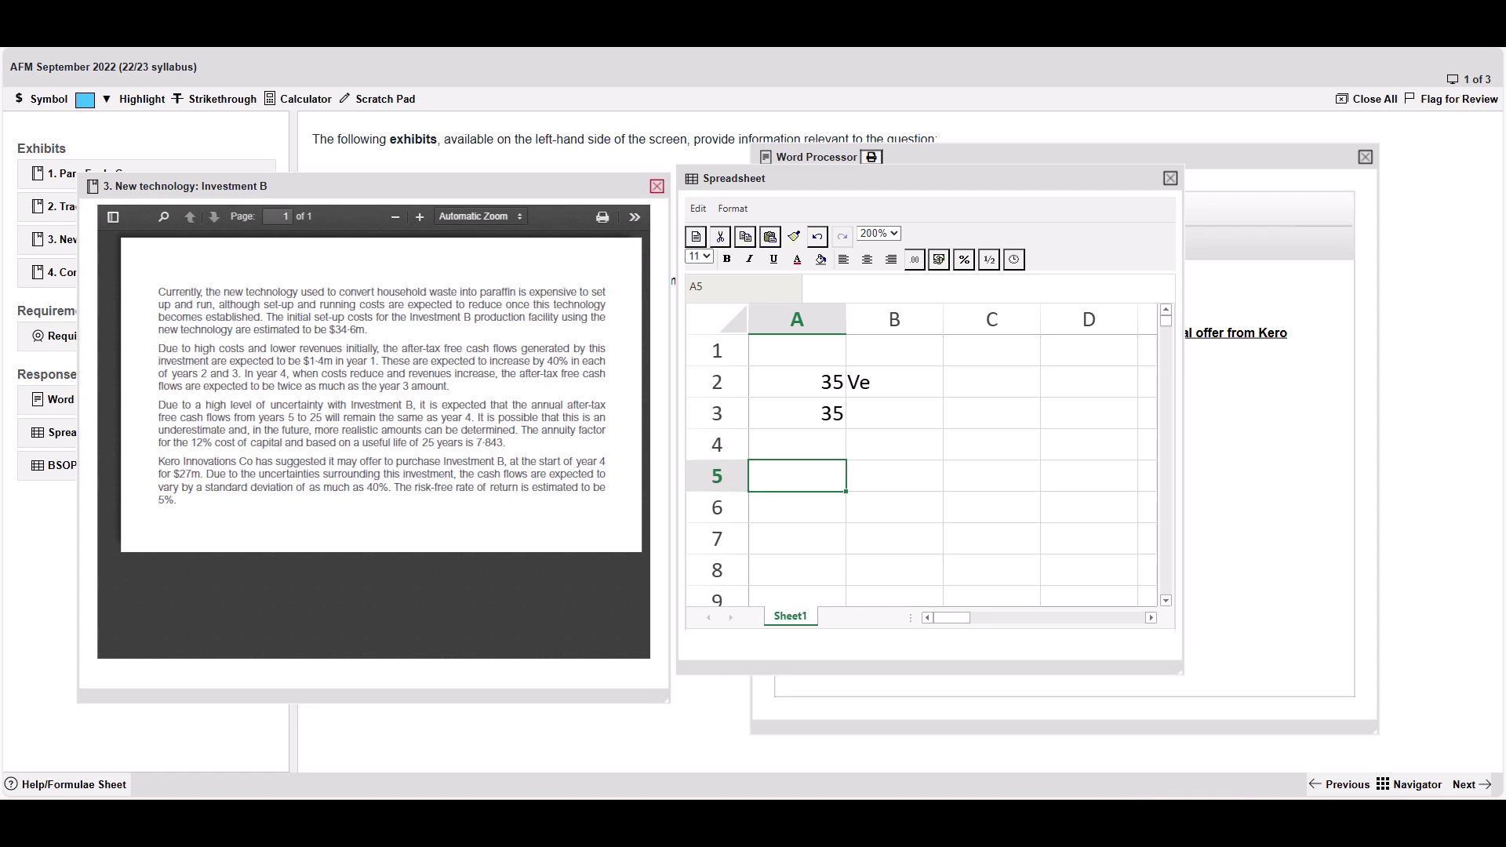
Close the Investment B exhibit and the word processor, and move the spreadsheet closer to the exhibits list
left_click(657, 186)
left_click_drag(753, 178, 525, 146)
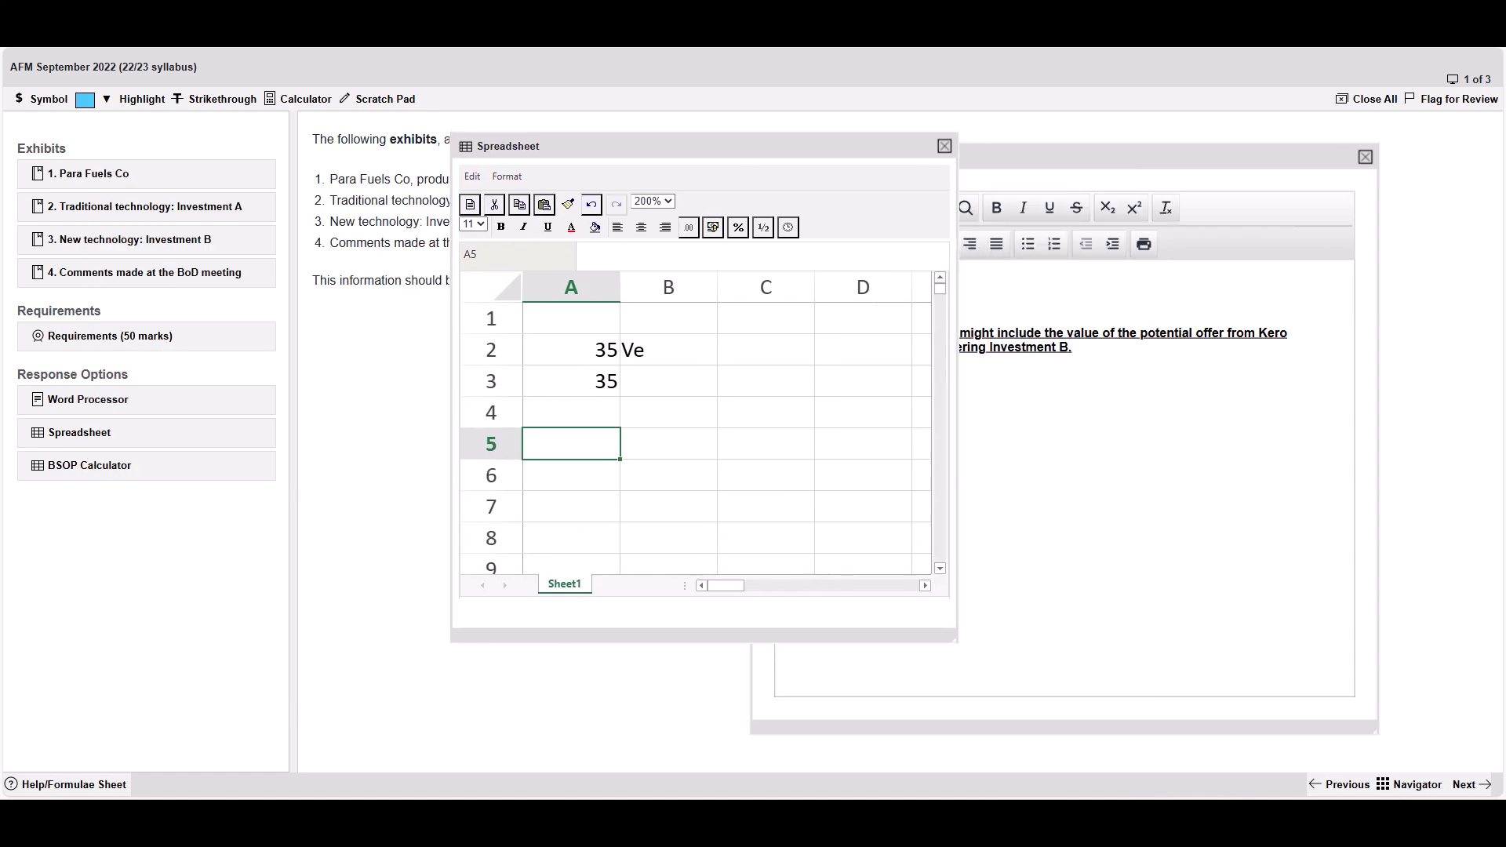
left_click(1366, 157)
left_click(766, 443)
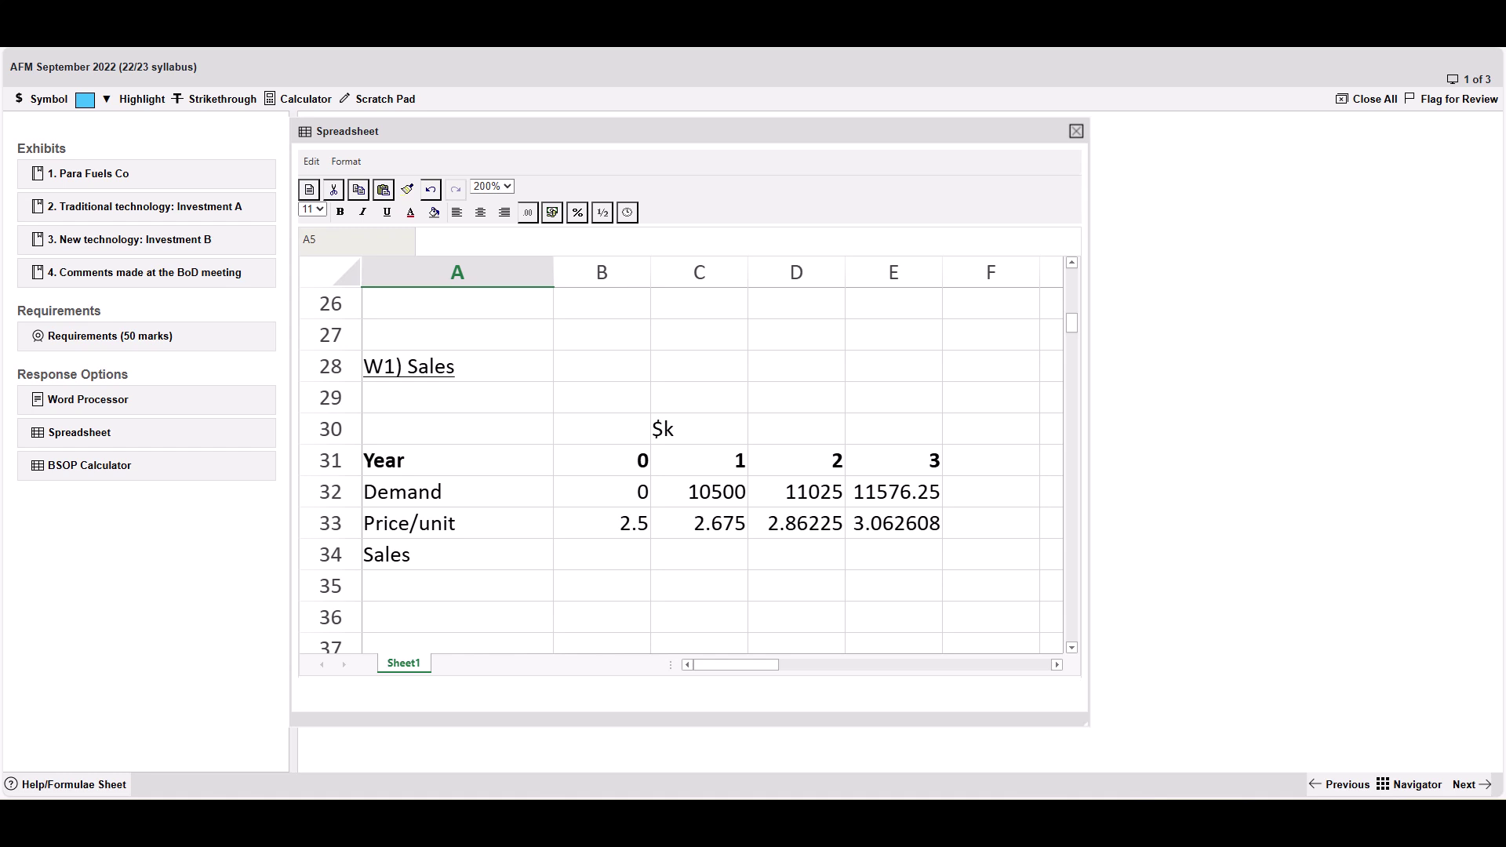
Review the Demand, Price/unit and Sales rows of the W1) Sales working and inspect the formulas in D32 and C33
left_click(457, 492)
left_click(458, 523)
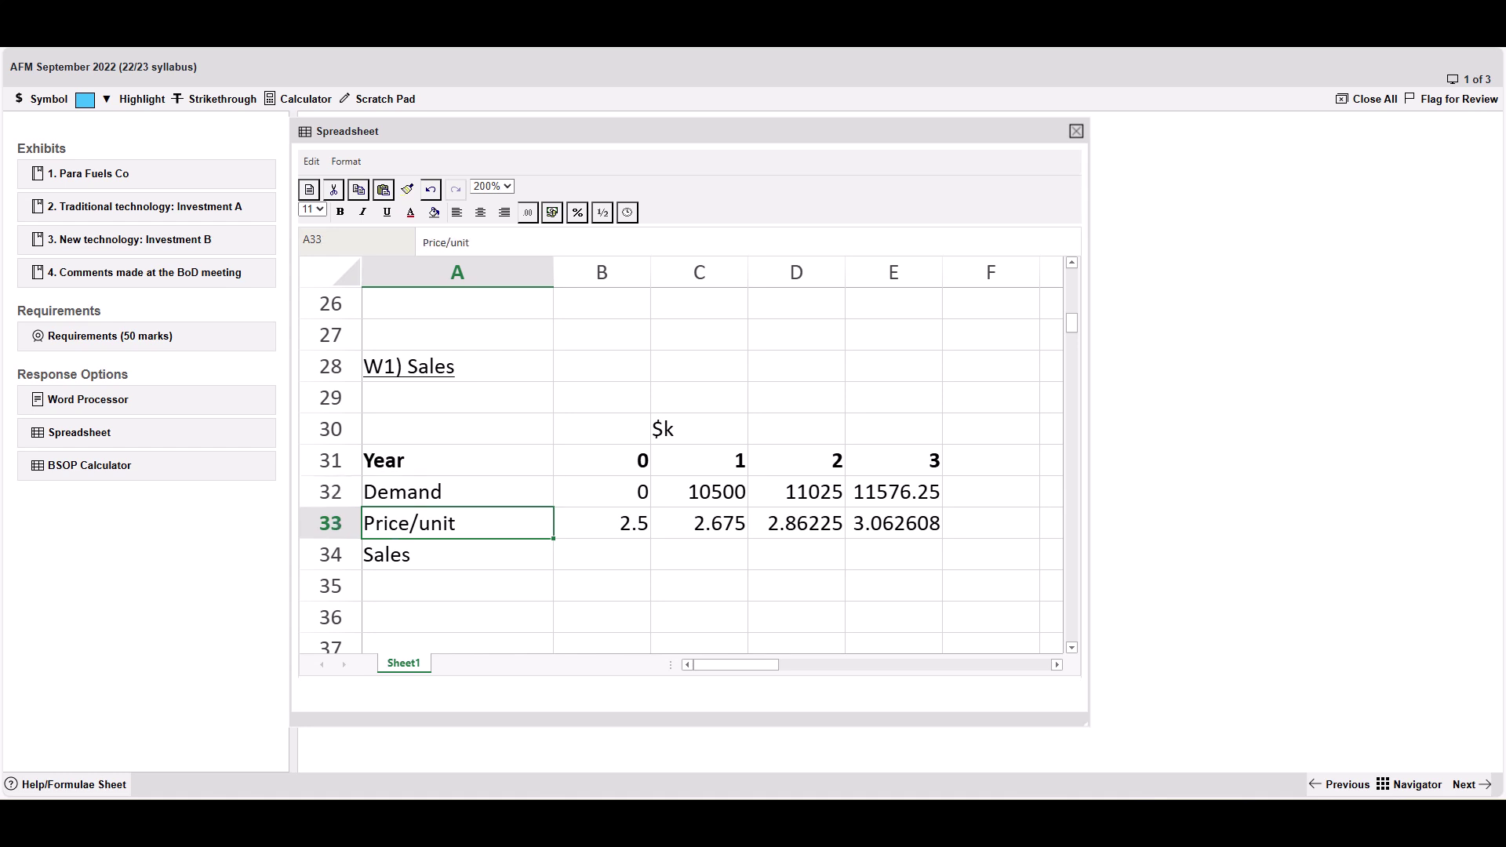
left_click(457, 554)
left_click(457, 492)
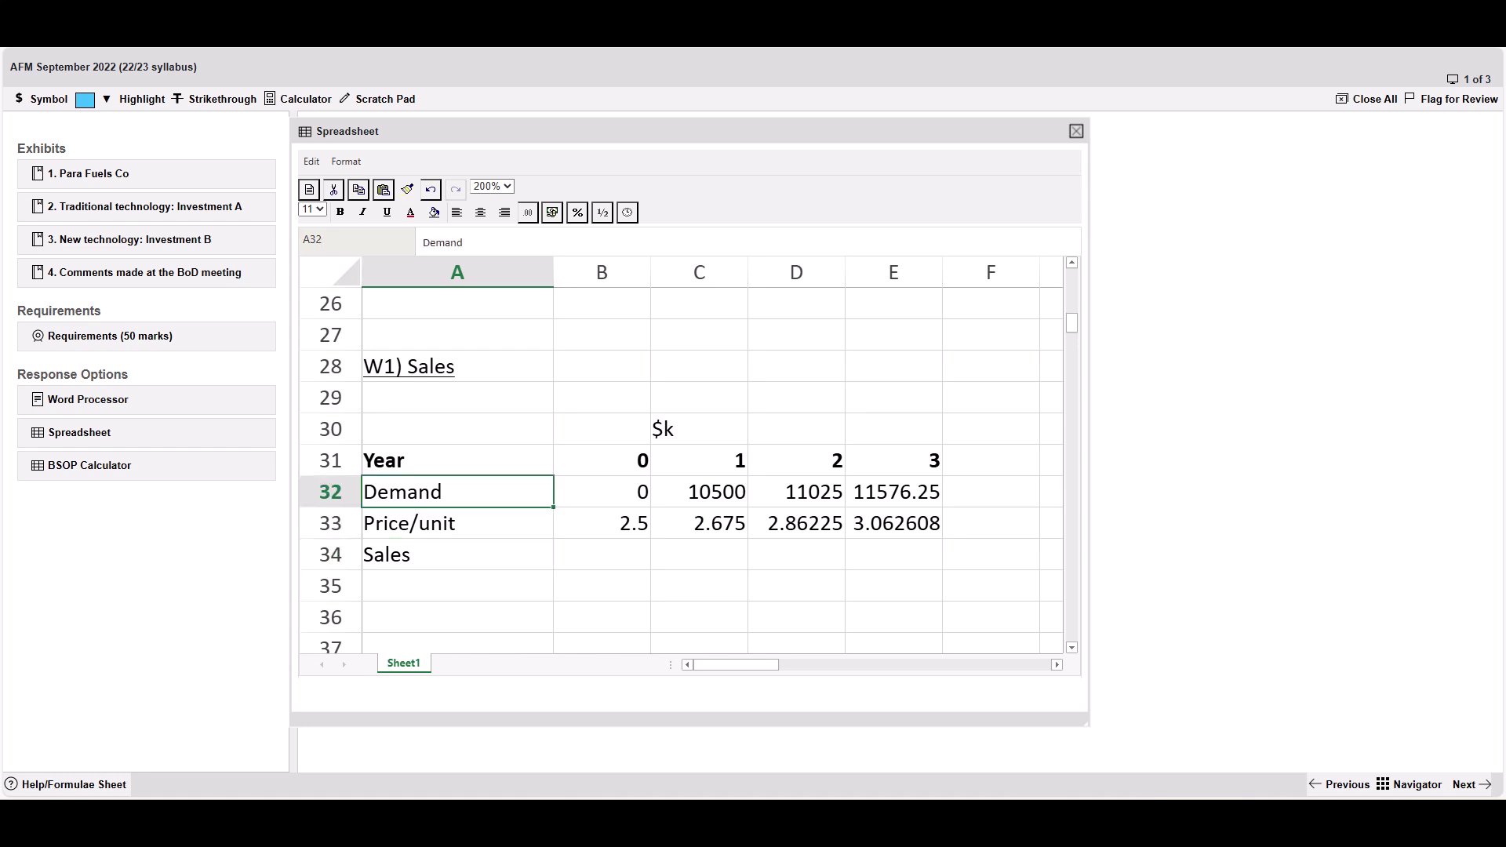
double_click(796, 492)
key("Return")
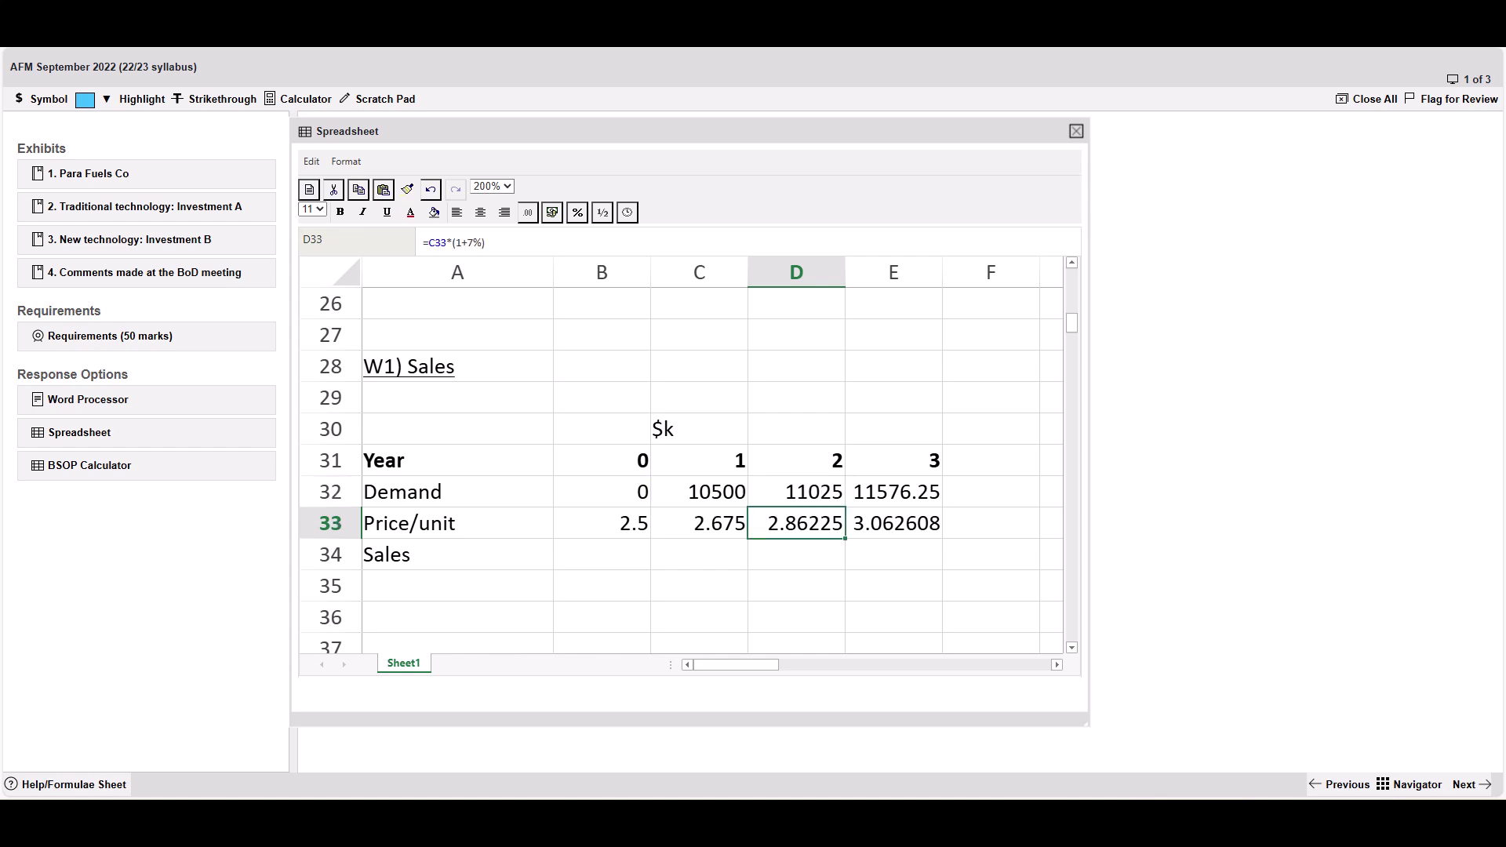
left_click(601, 523)
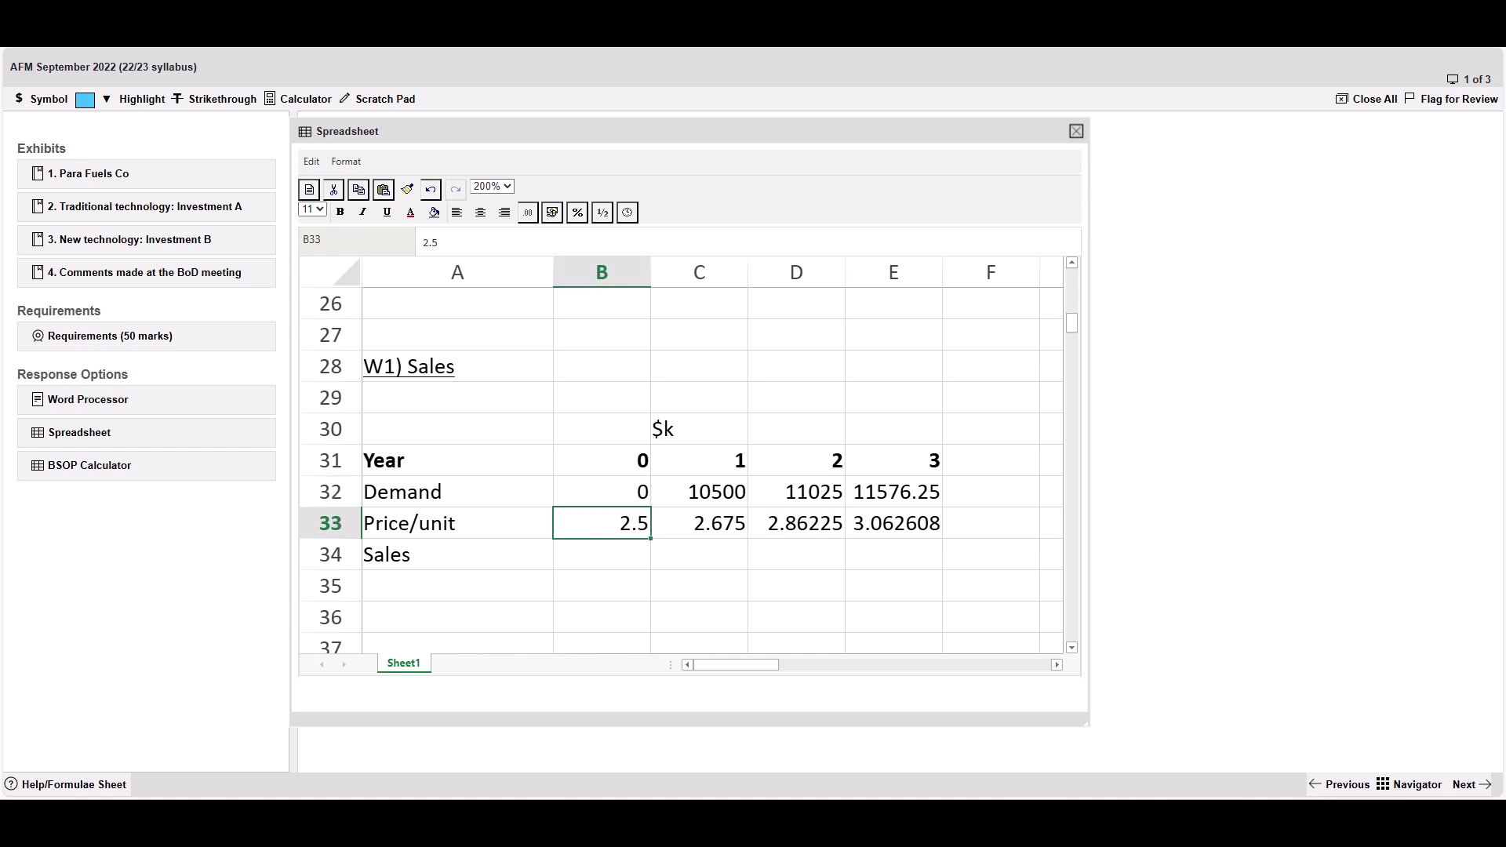
double_click(699, 524)
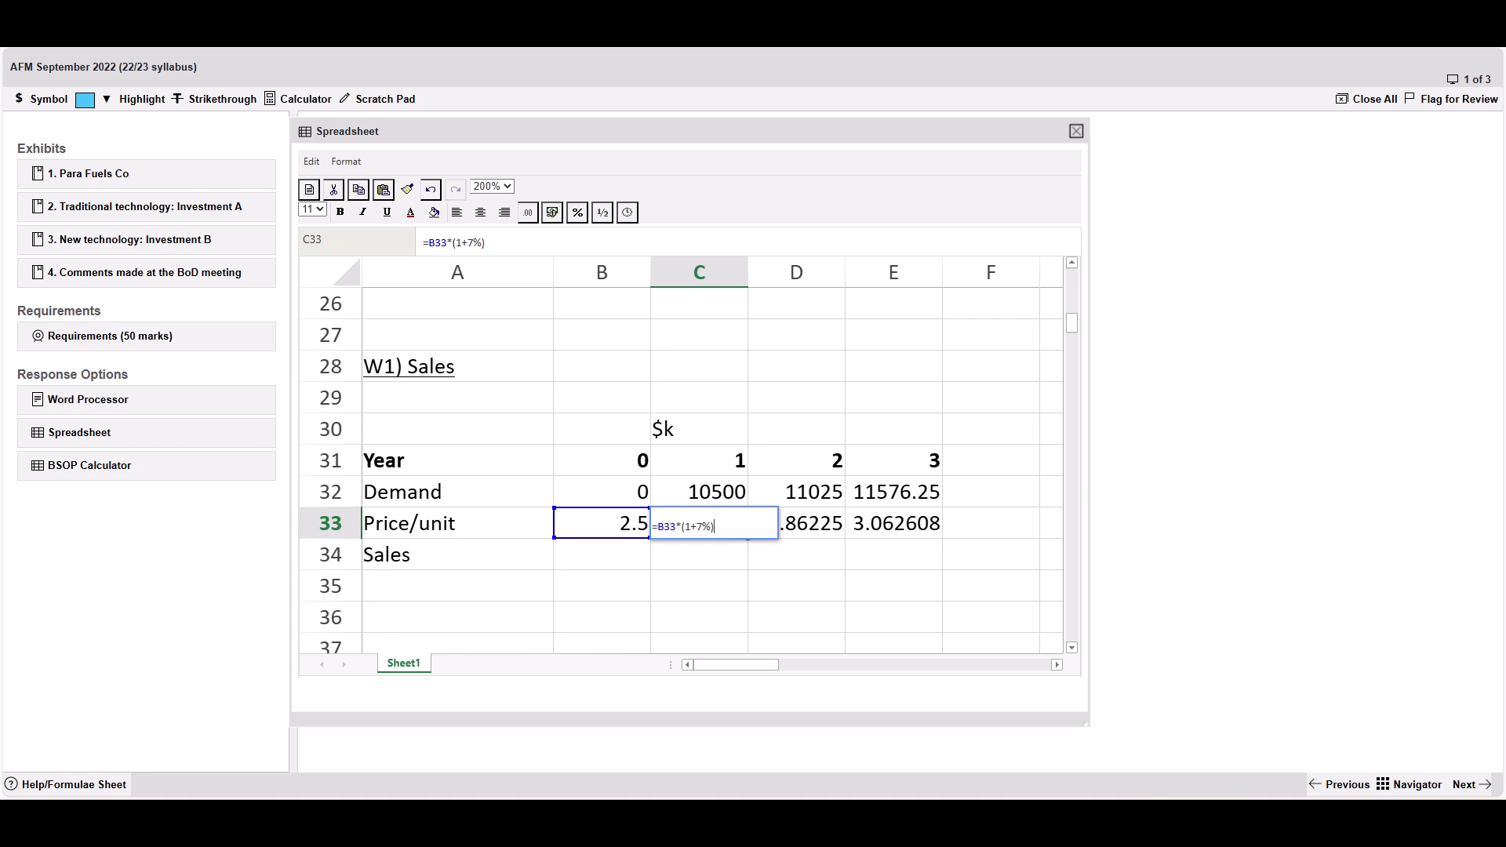
key("Return")
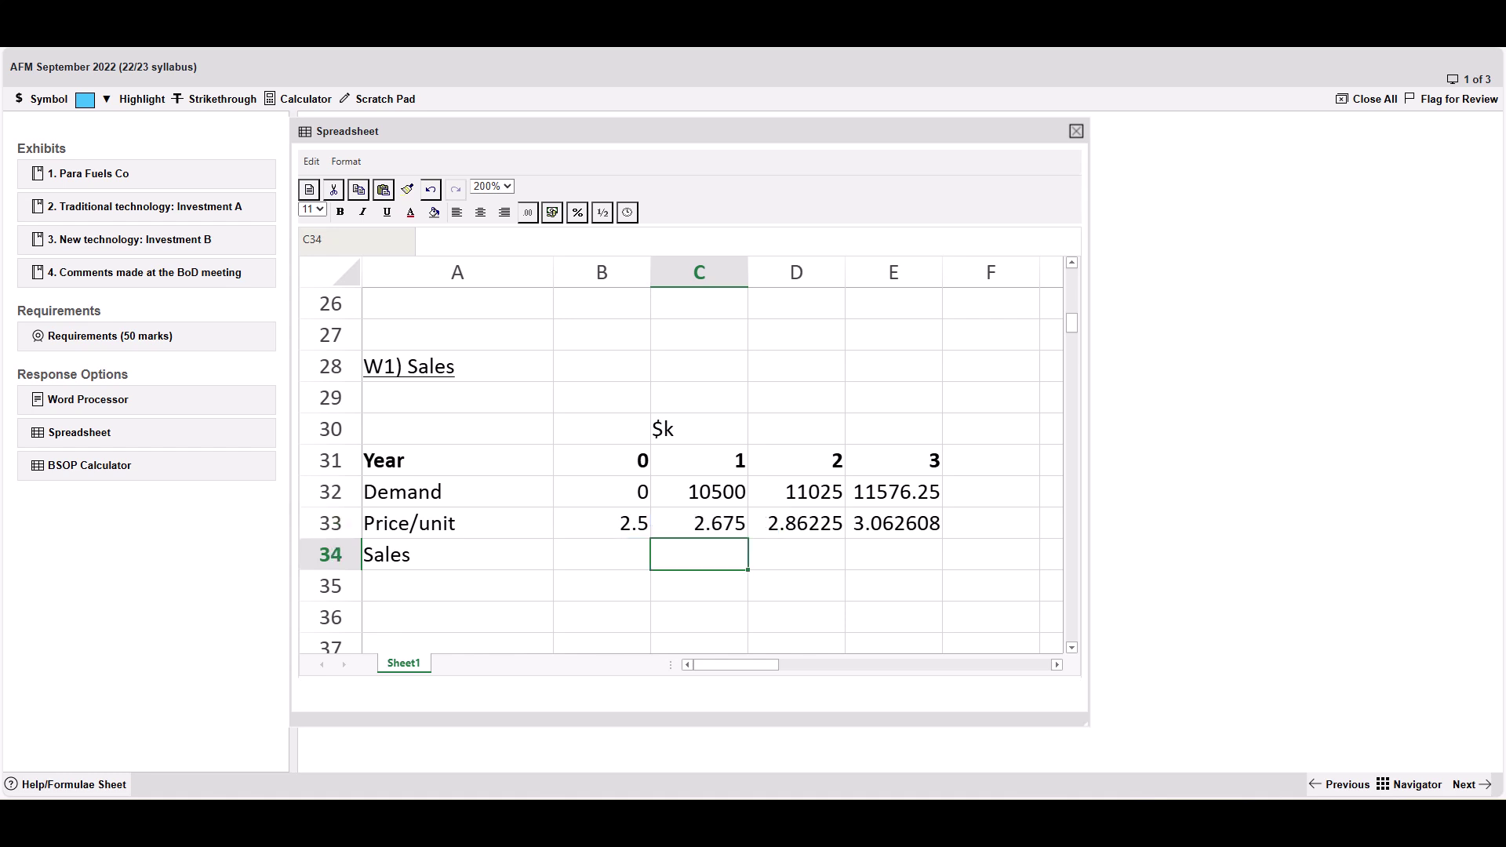
Format the Price/unit values in B33:E33 with the 0.00 number format
left_click_drag(601, 523, 896, 523)
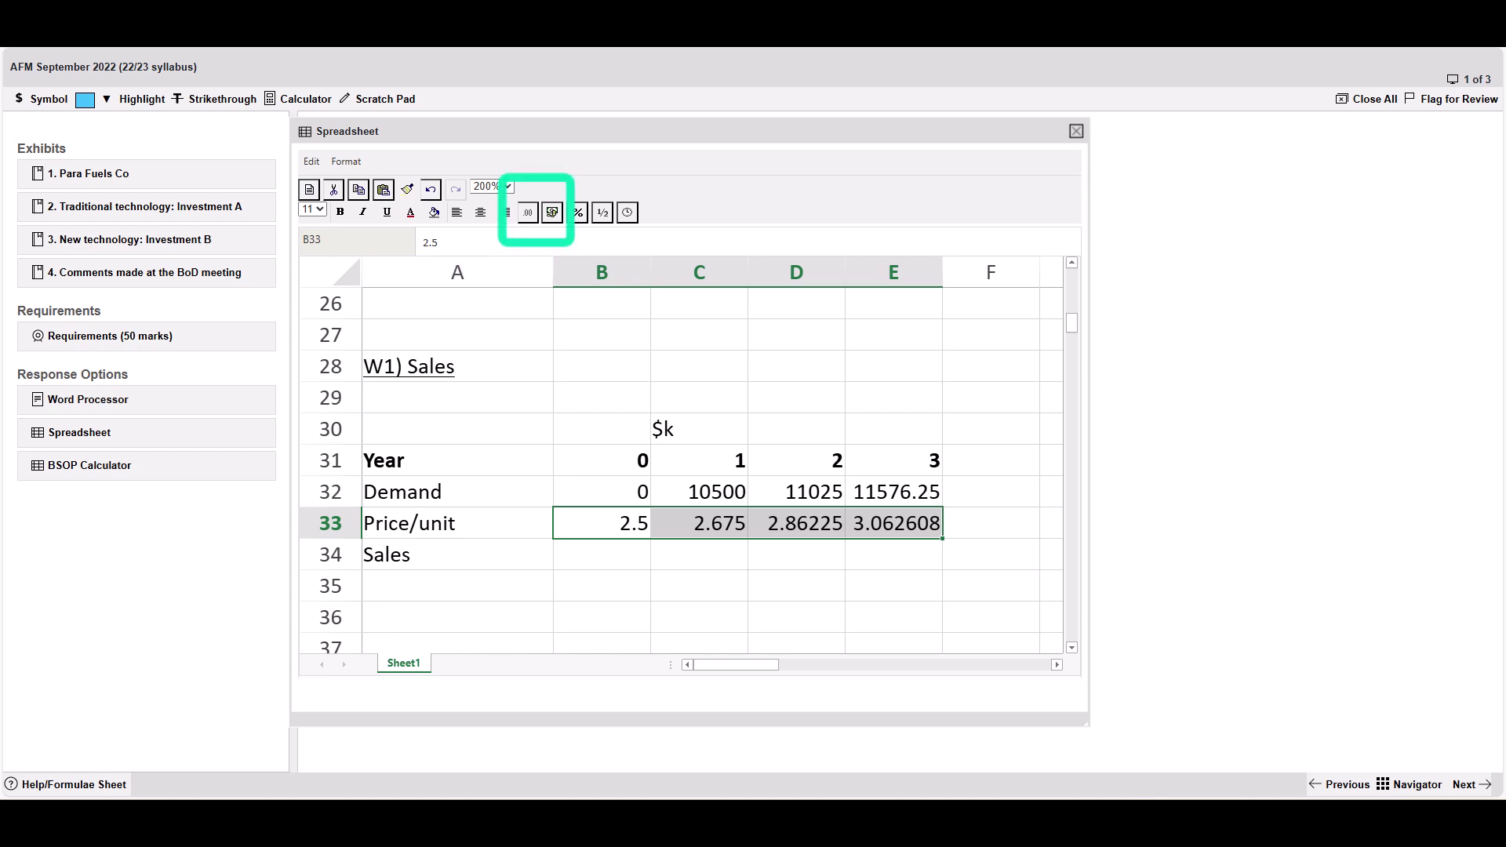
left_click(528, 212)
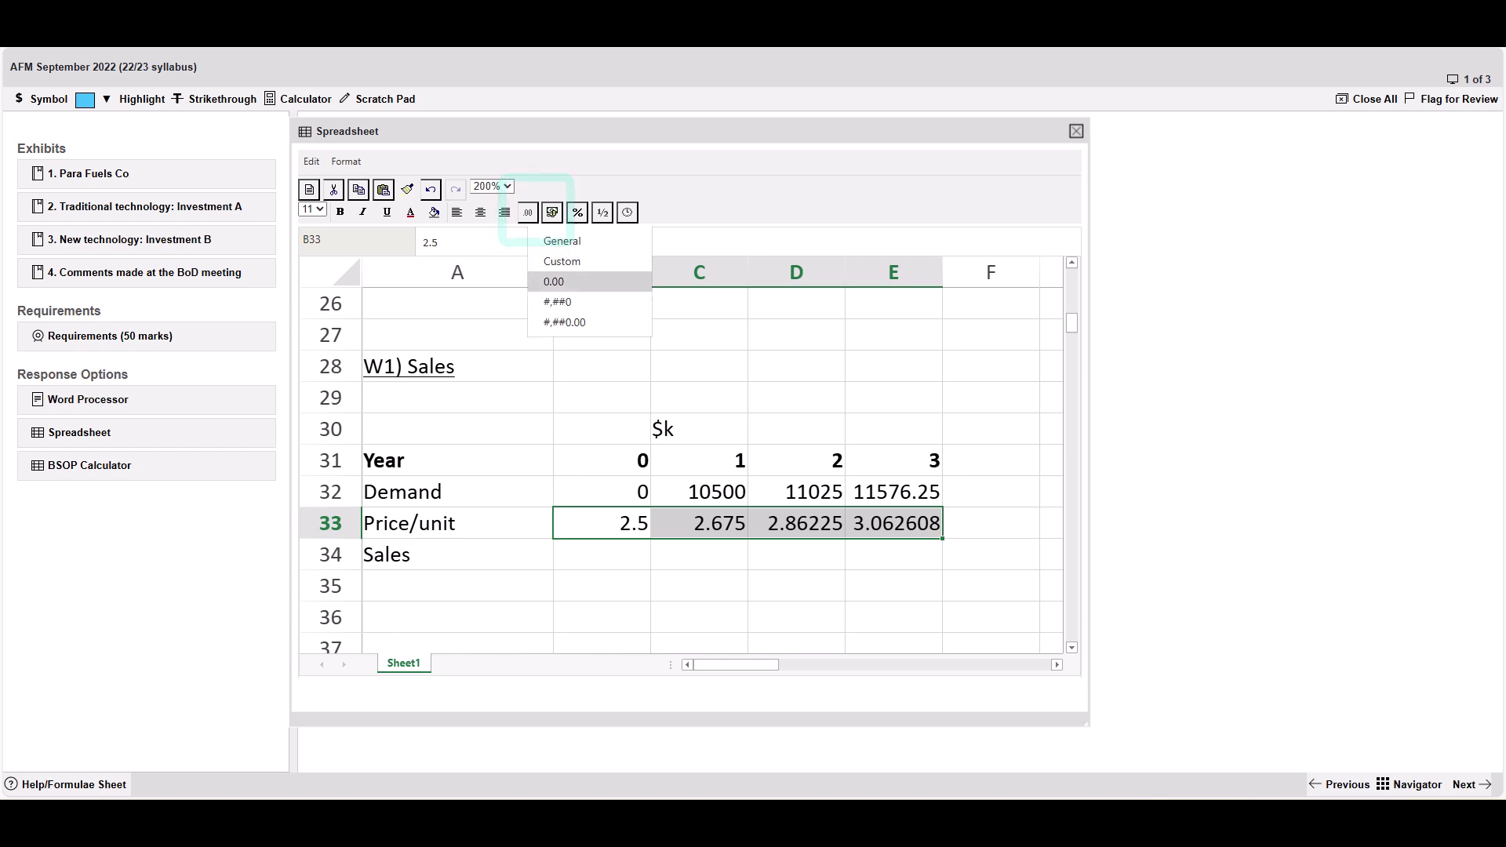
left_click(554, 282)
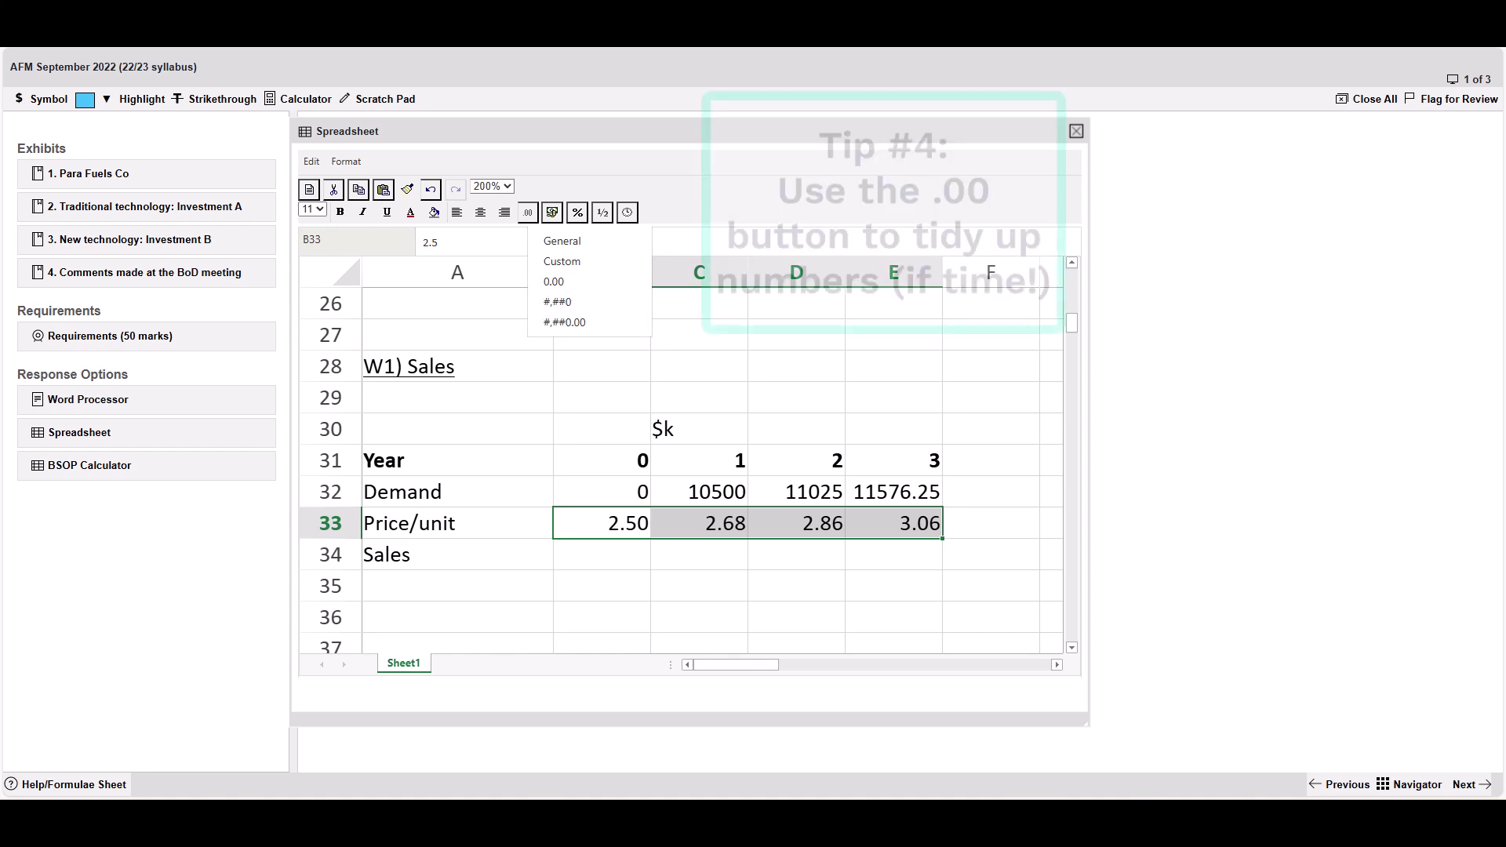
left_click(699, 555)
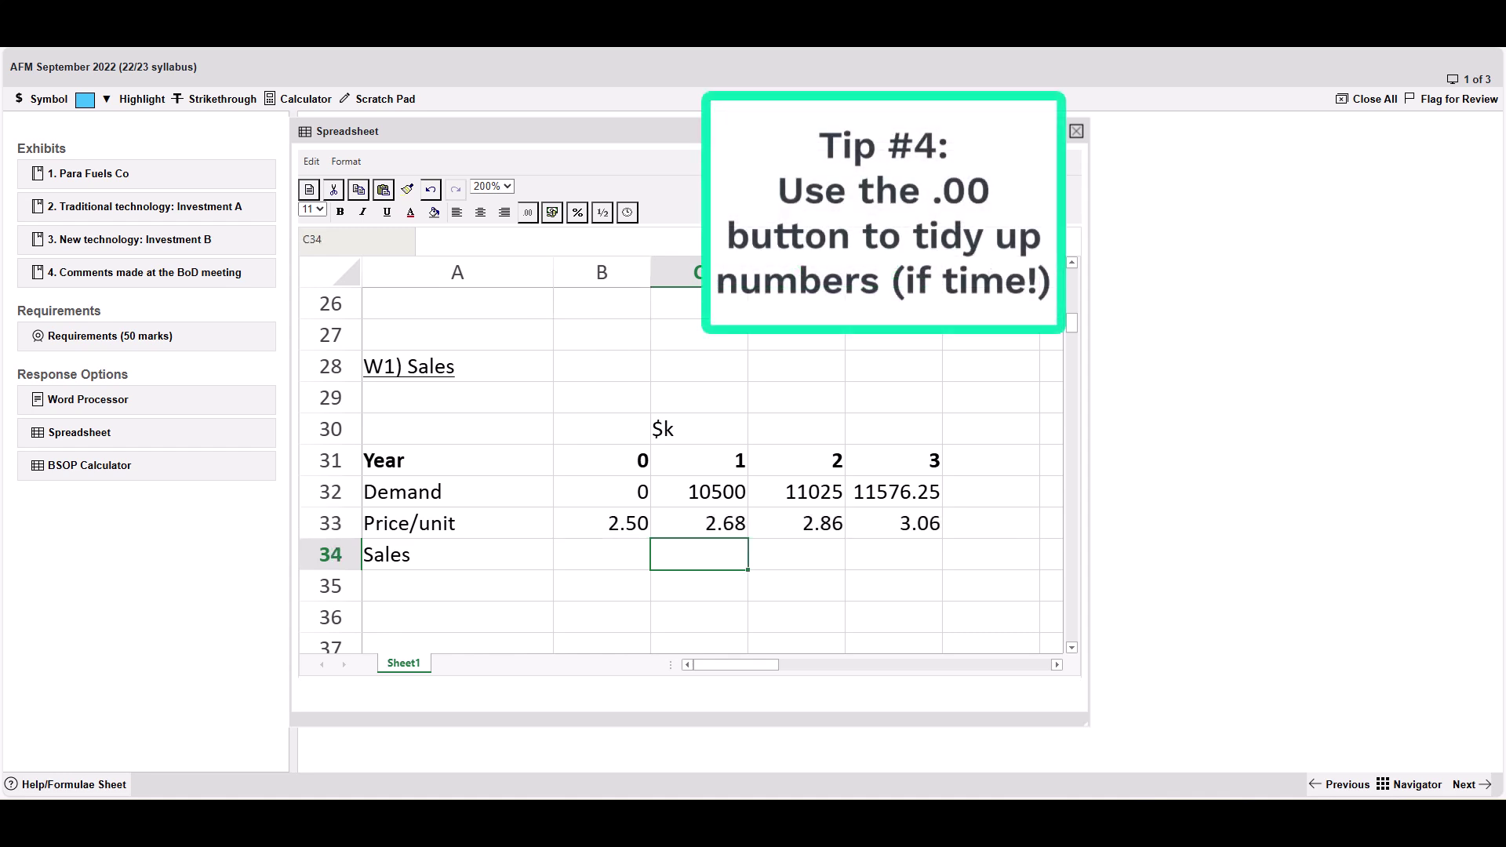
Format the Demand values in C32:E32 with the #,##0 number format
left_click_drag(699, 492, 902, 492)
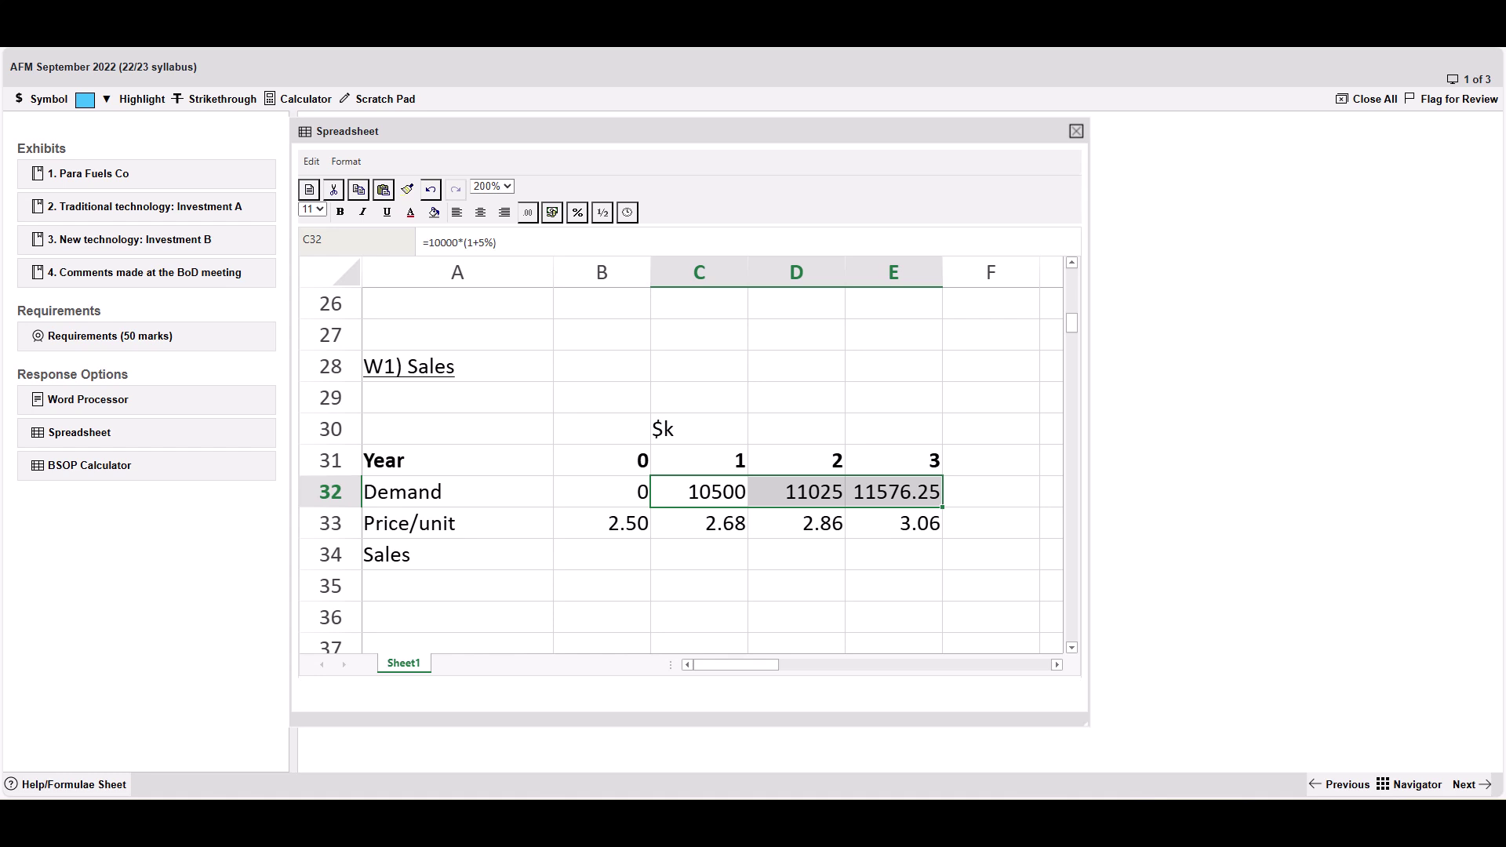
left_click(528, 213)
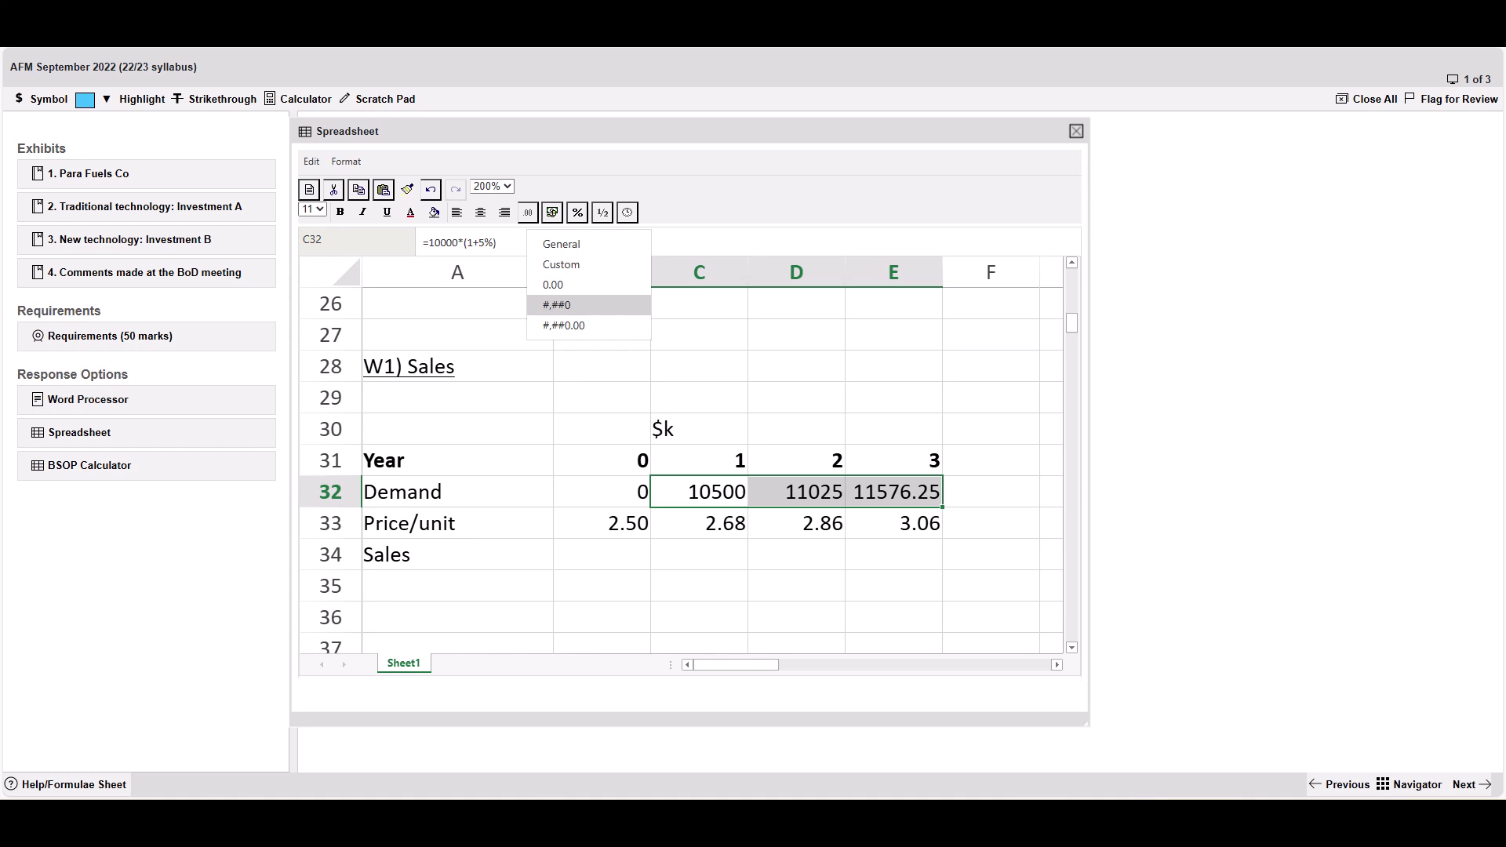
left_click(557, 305)
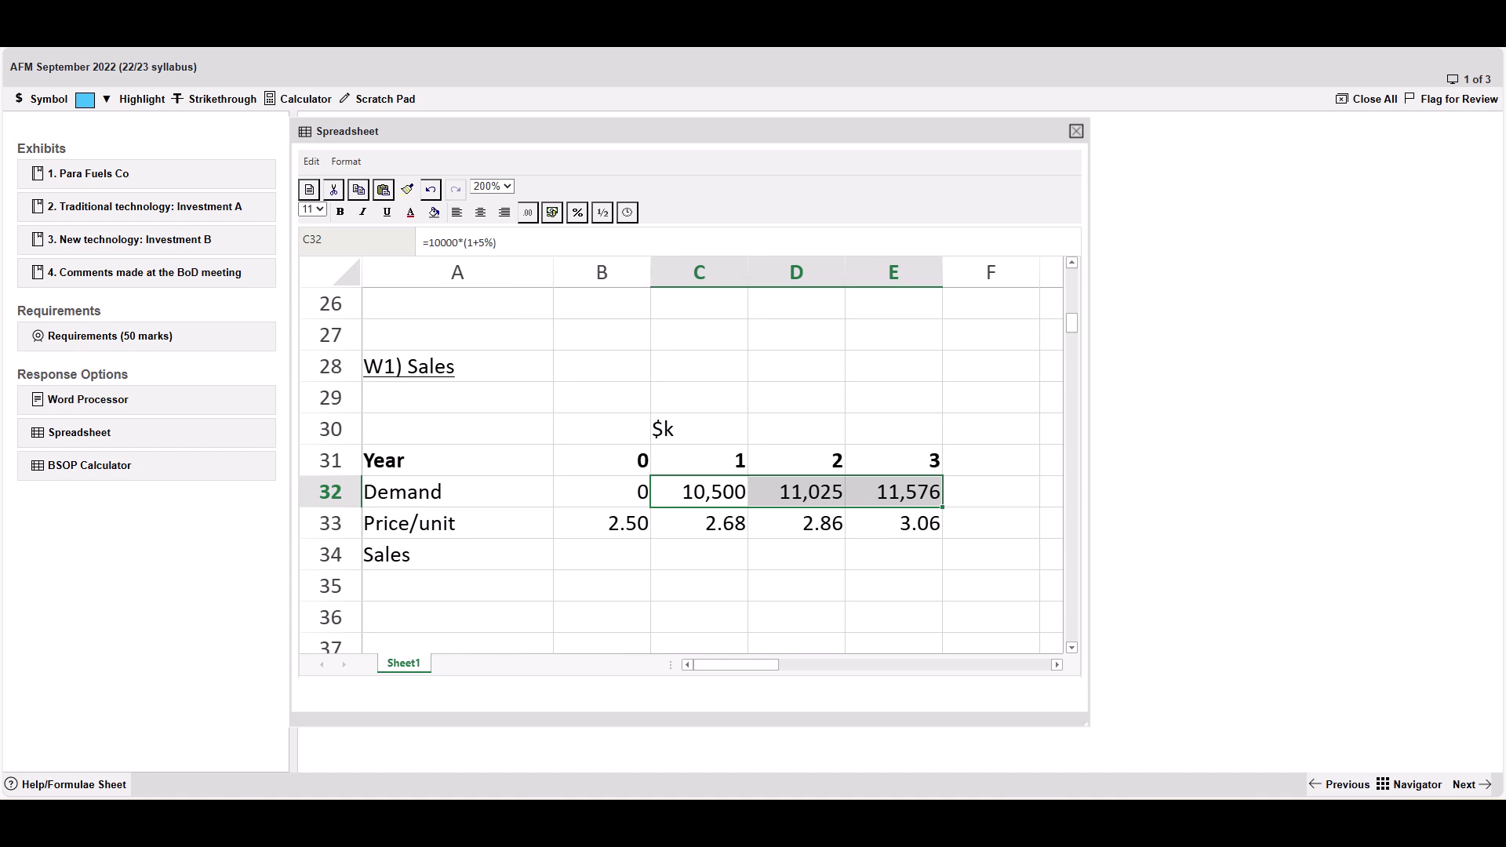
Calculate year 0 Sales in cell B34 with the formula =B32*B33
left_click(601, 555)
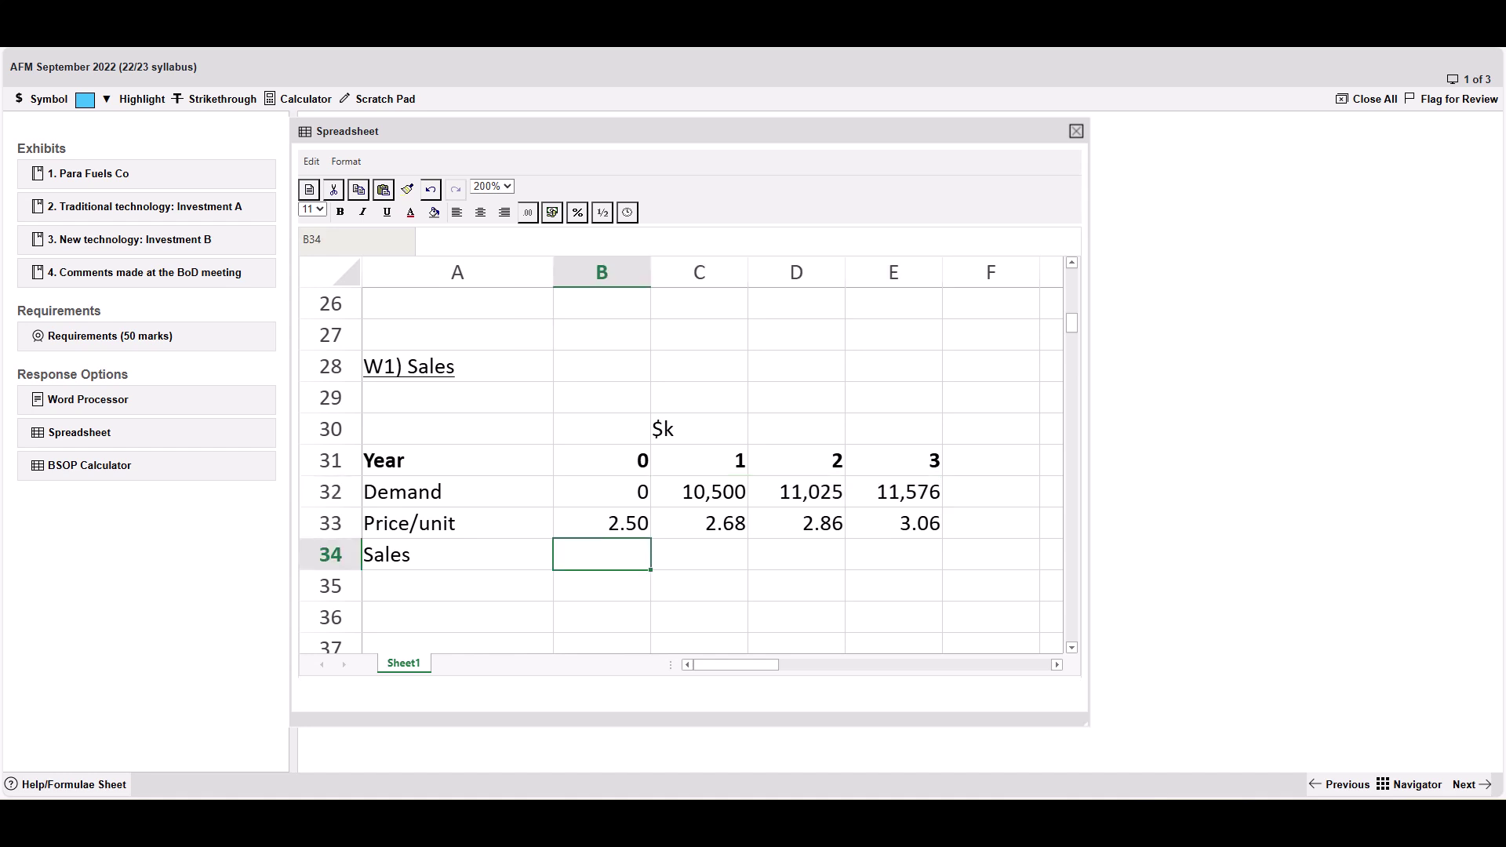
type("=B32")
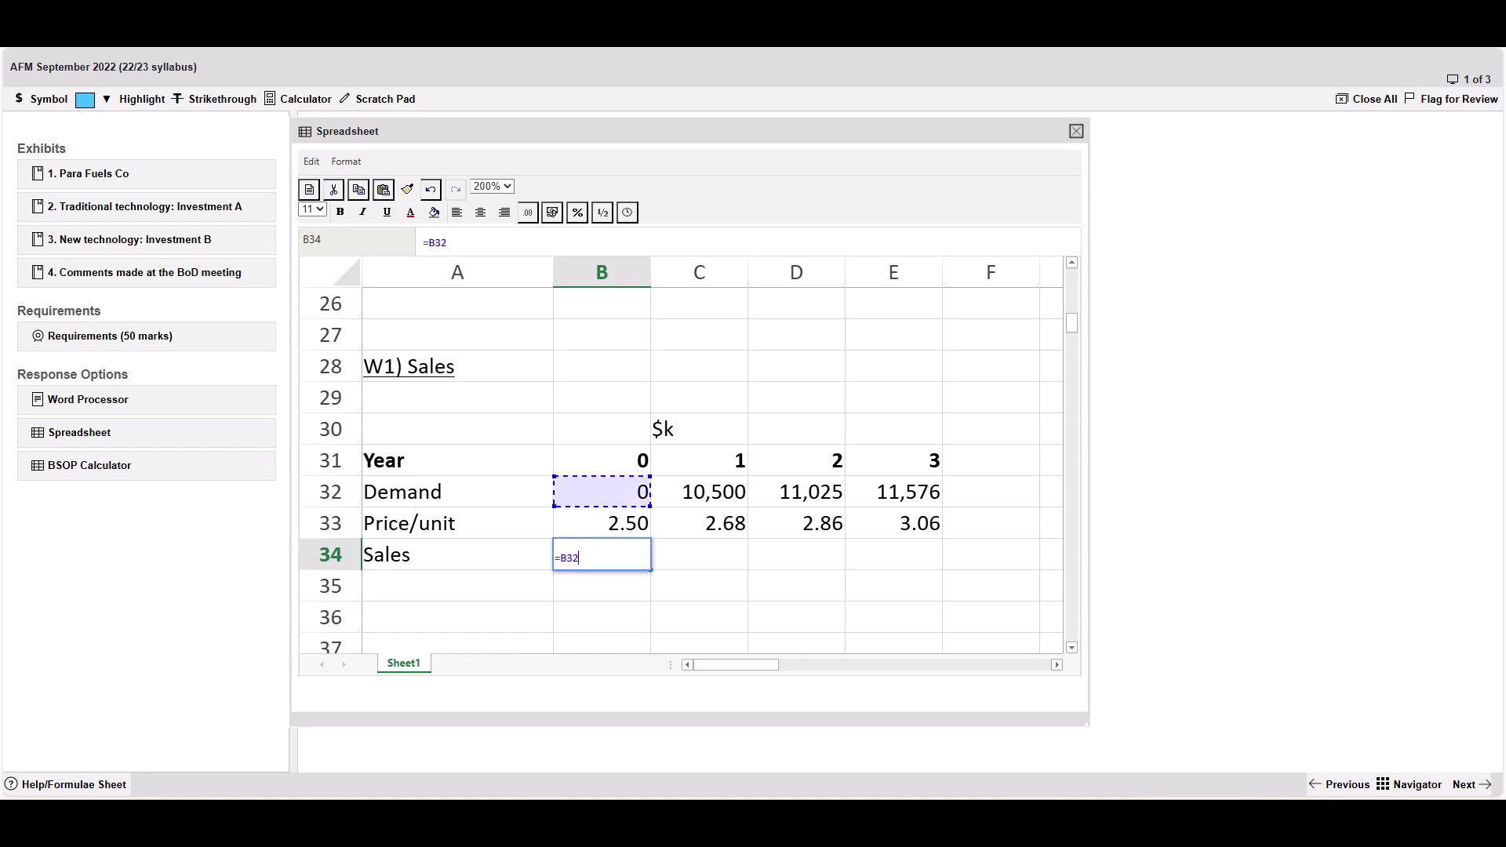
type("*B33")
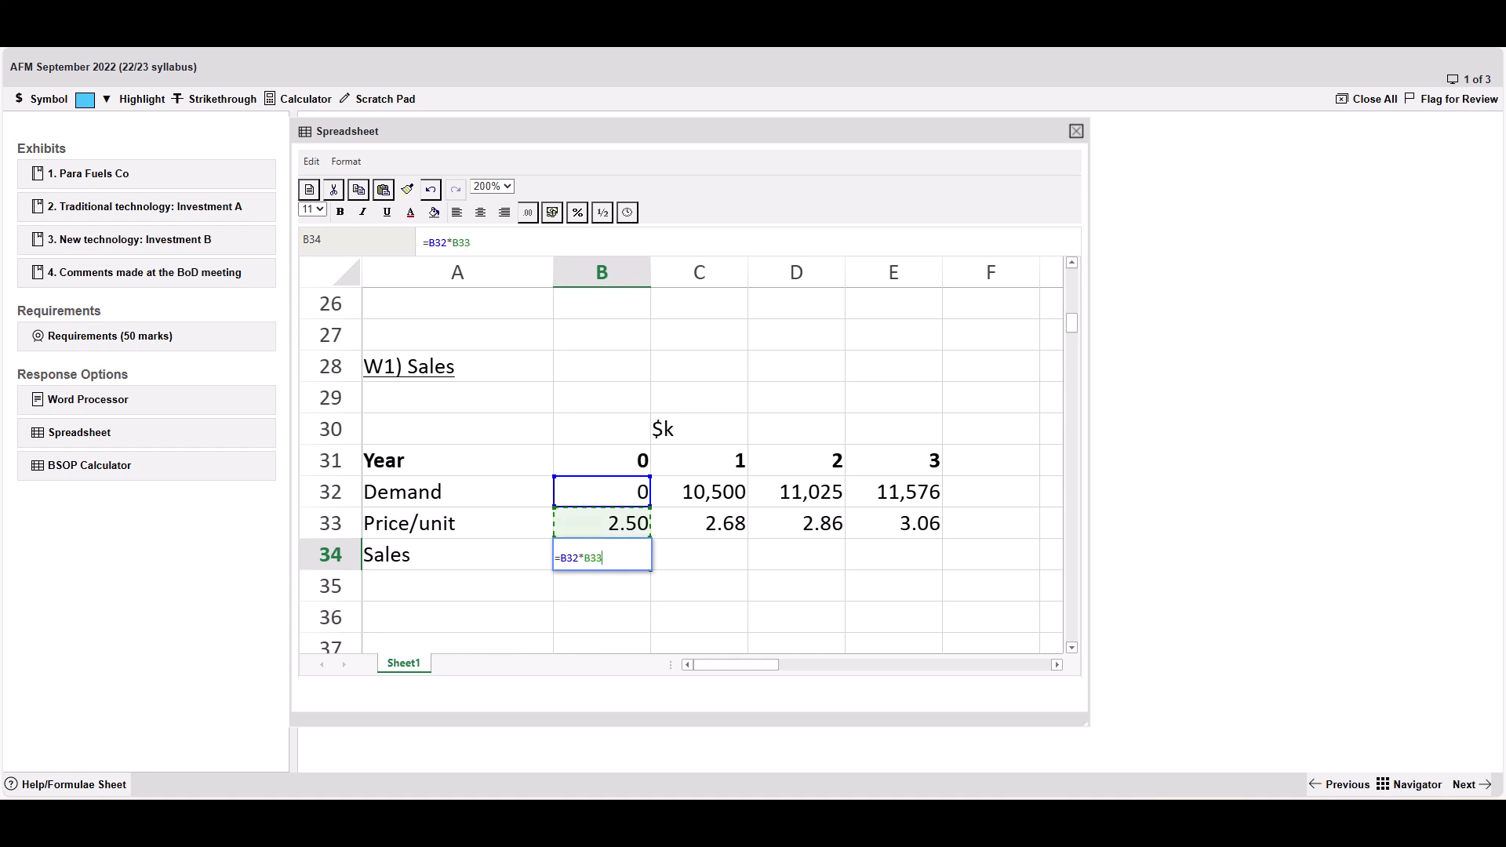
key("Return")
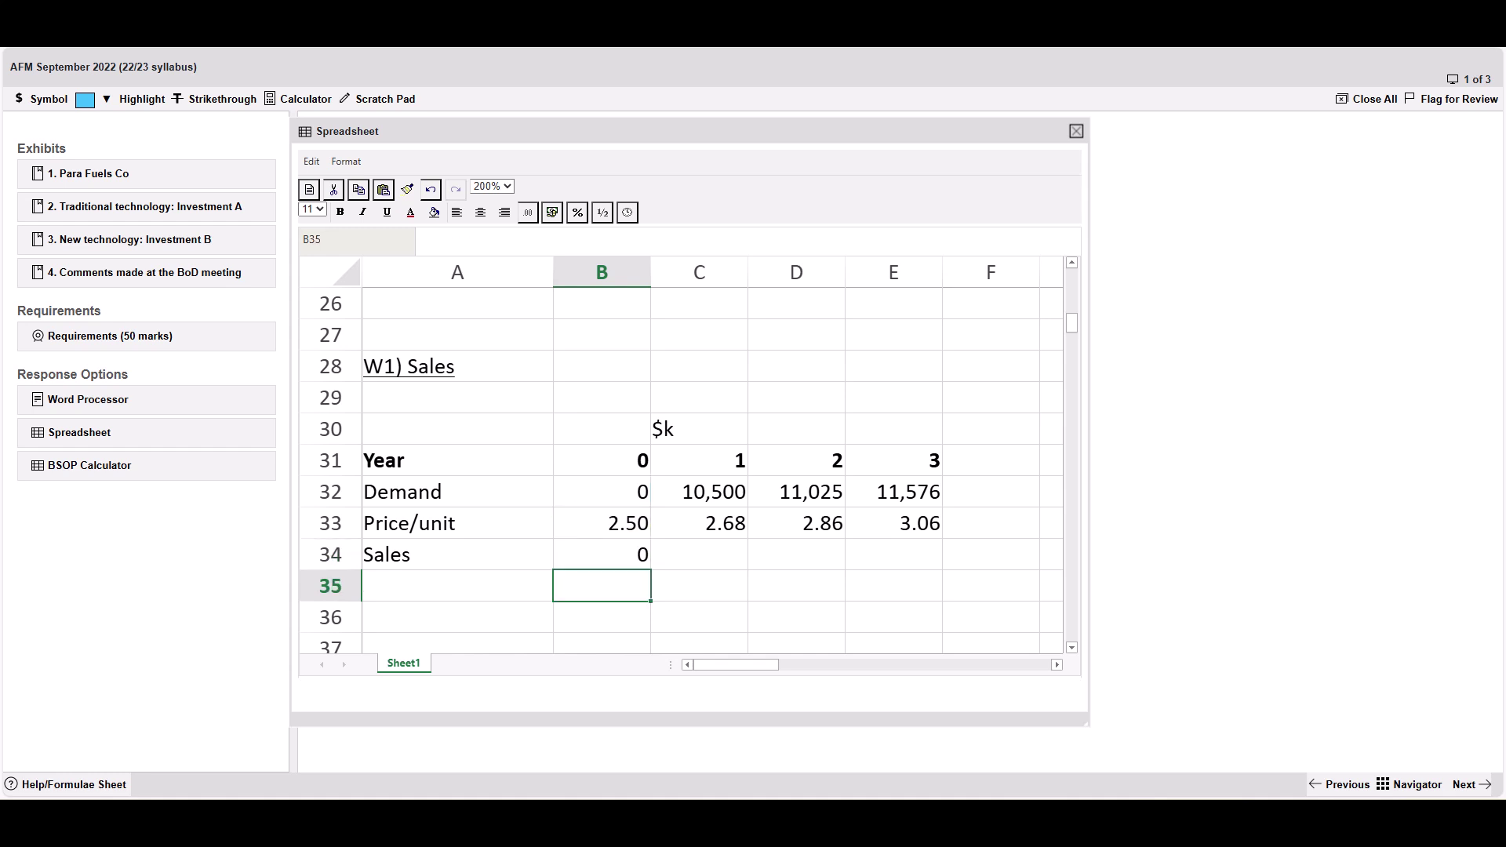
Fill the Sales formula from B34 across to E34 and apply the #,##0 number format to the row
left_click(602, 554)
left_click_drag(650, 570, 910, 561)
left_click(528, 213)
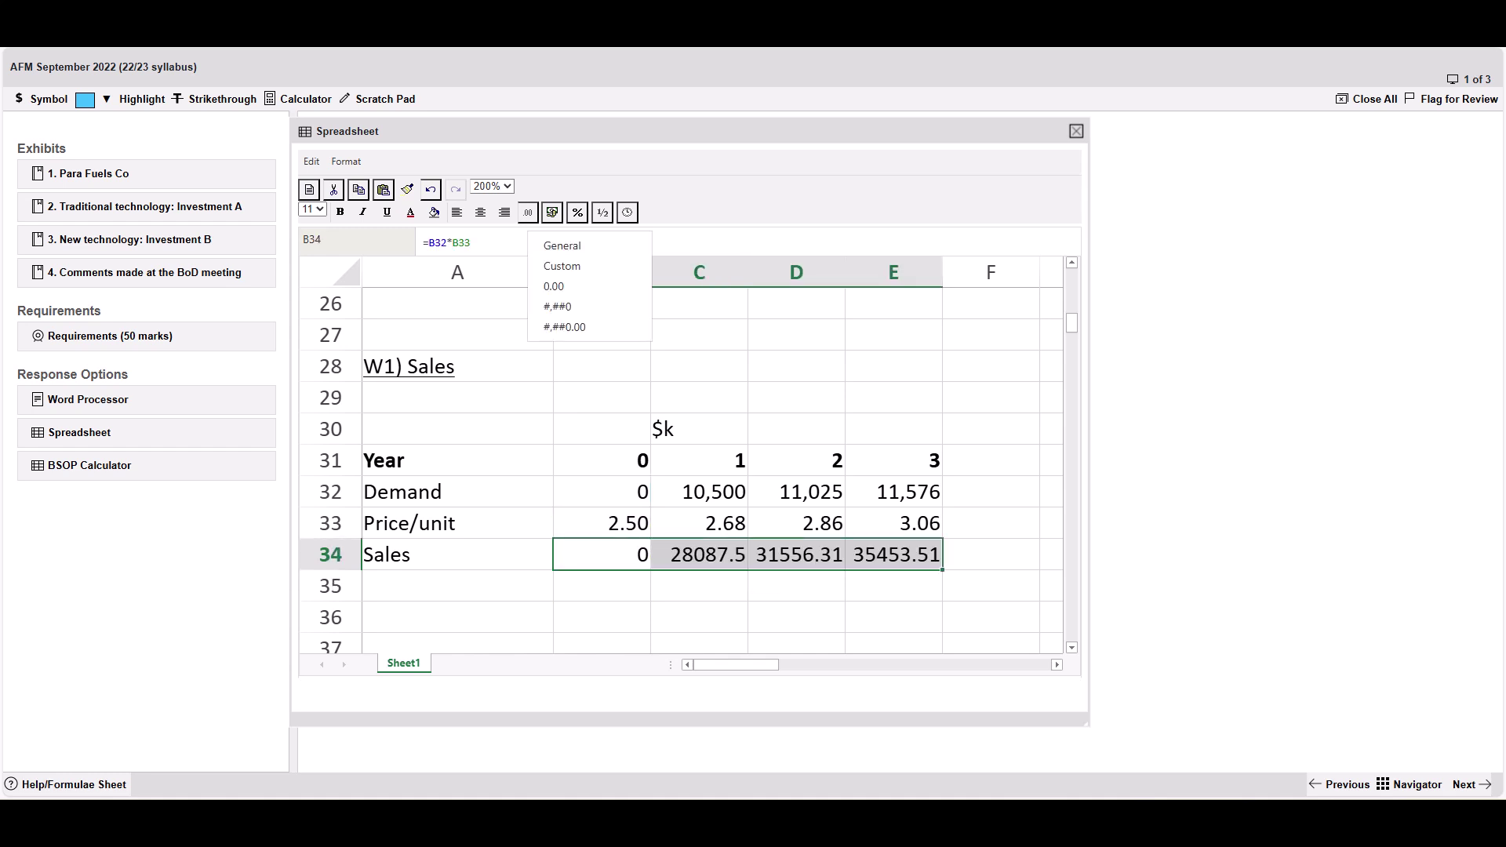
left_click(561, 307)
left_click(457, 617)
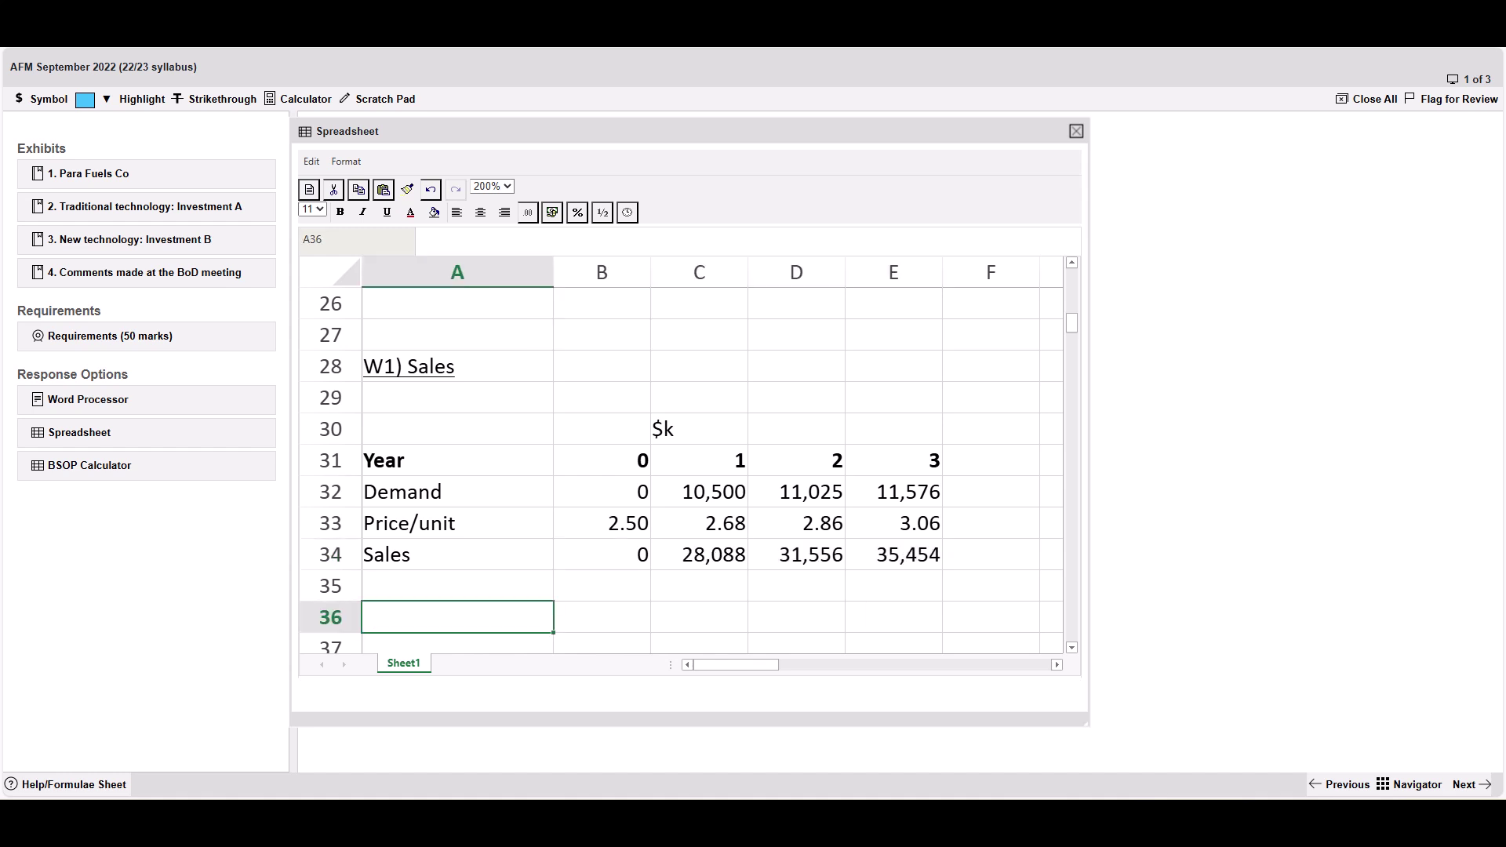
Select the Sales row A34:E34 for review, and select the W1) Sales heading in A28
left_click_drag(458, 554, 893, 554)
left_click(601, 617)
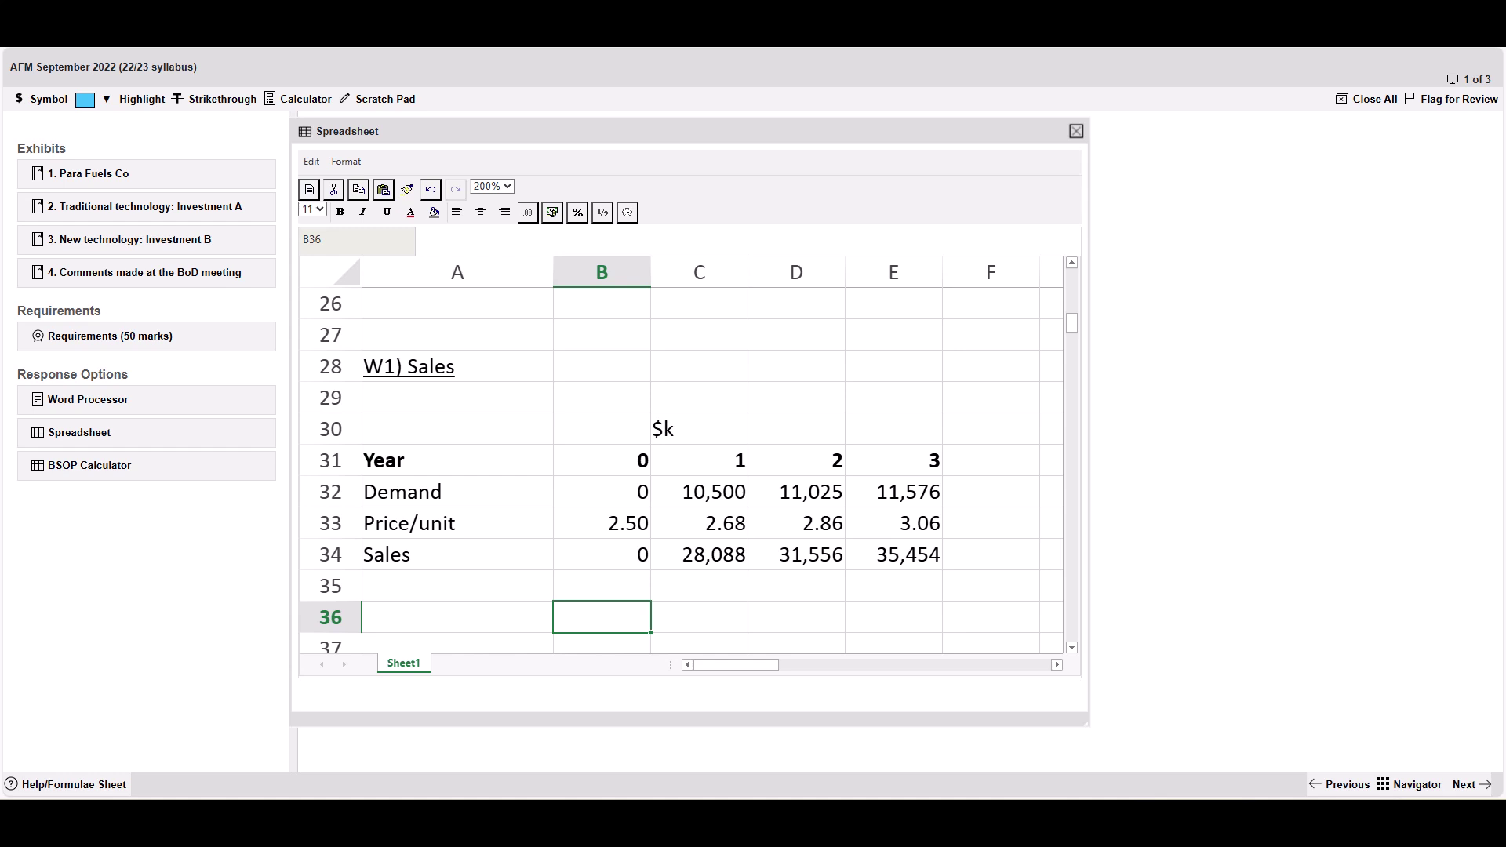
left_click(457, 366)
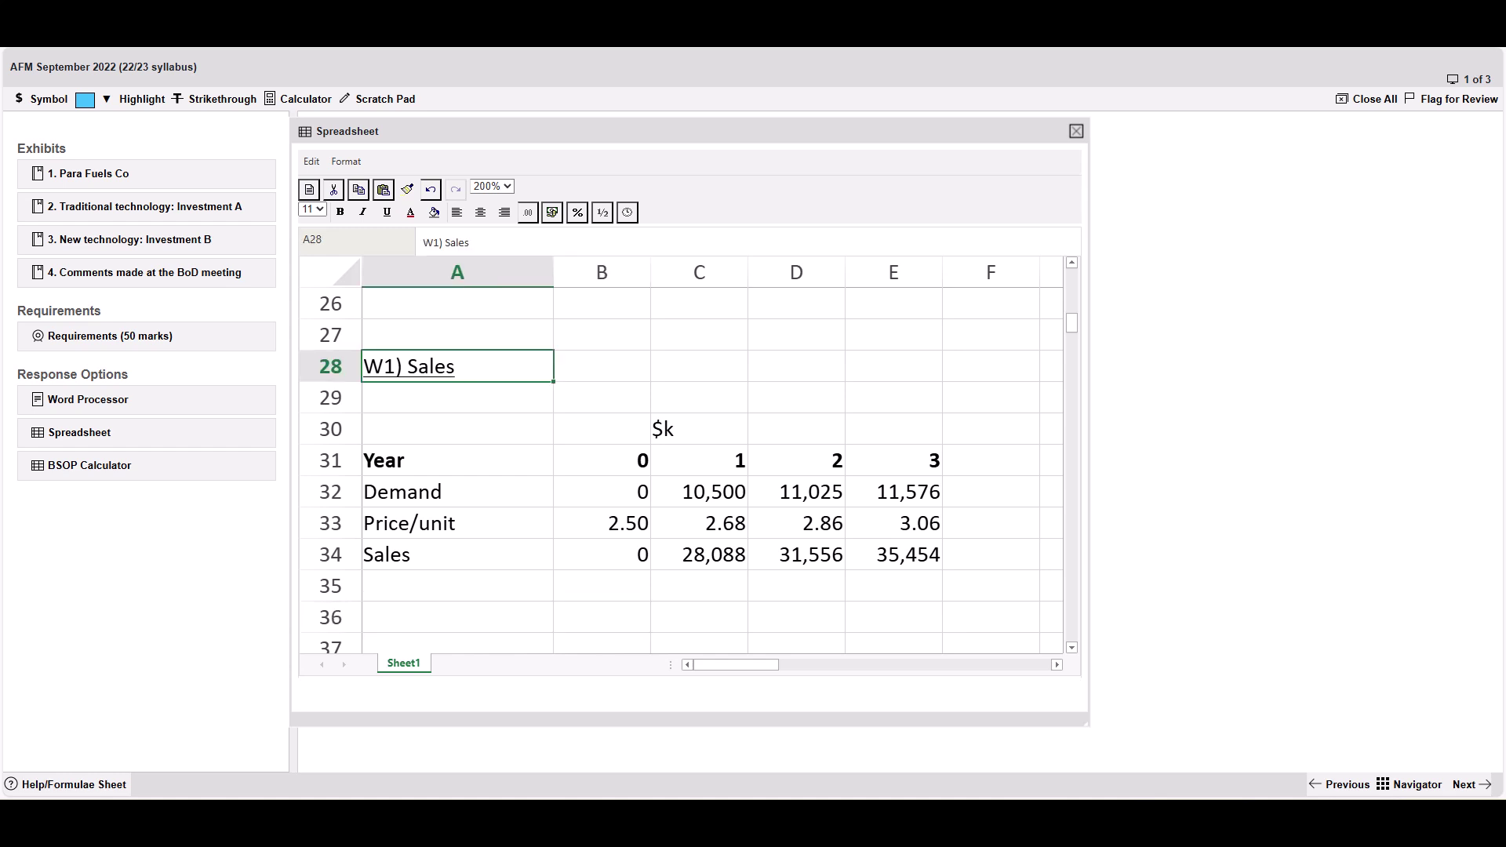
Select the Sales row A34:E34 and inspect the year 1 formula in C34
left_click_drag(457, 554, 894, 555)
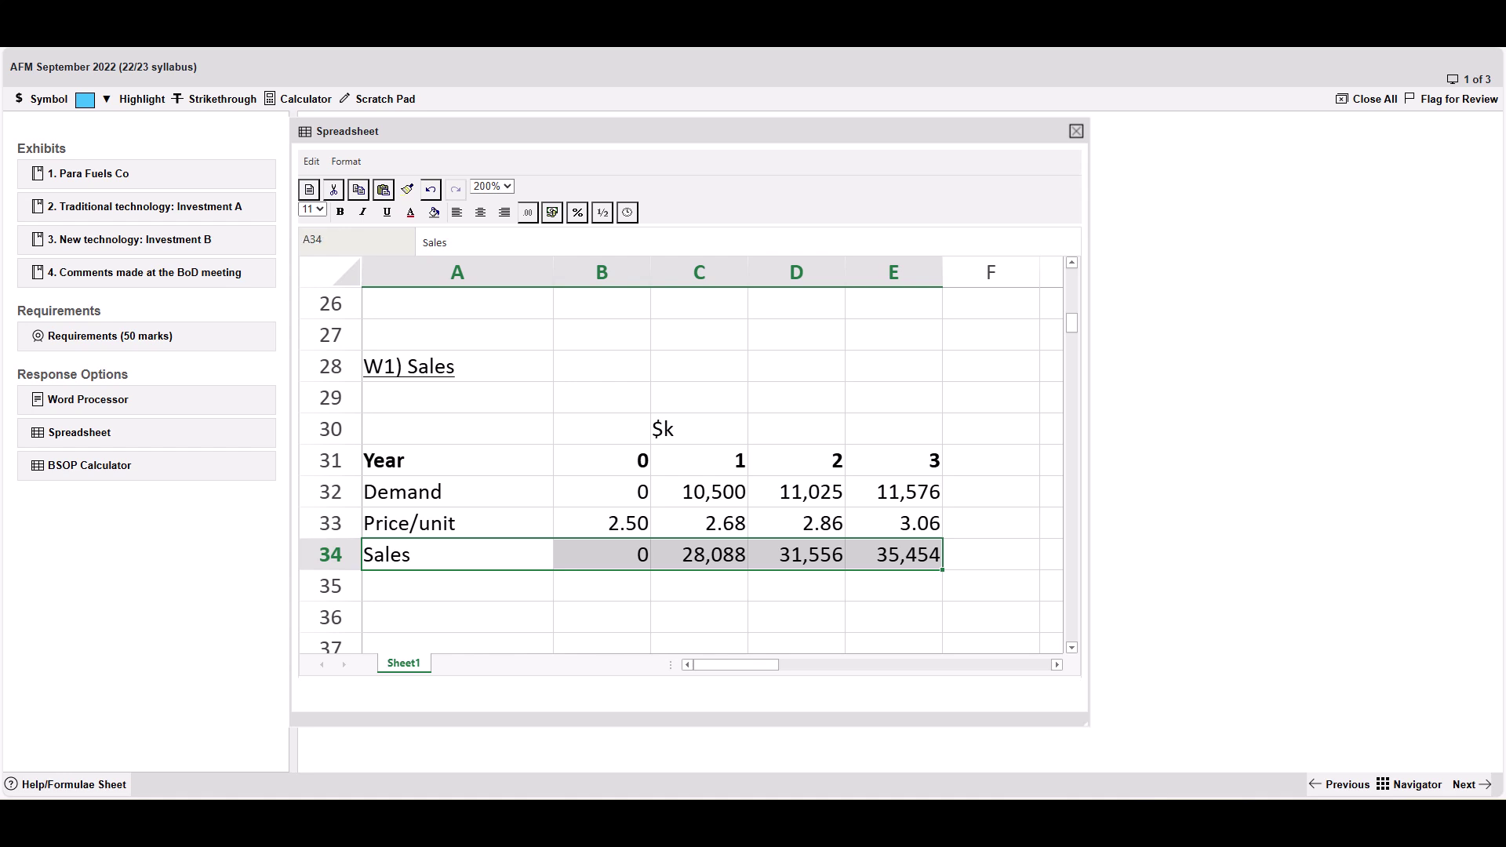
double_click(699, 554)
key("Return")
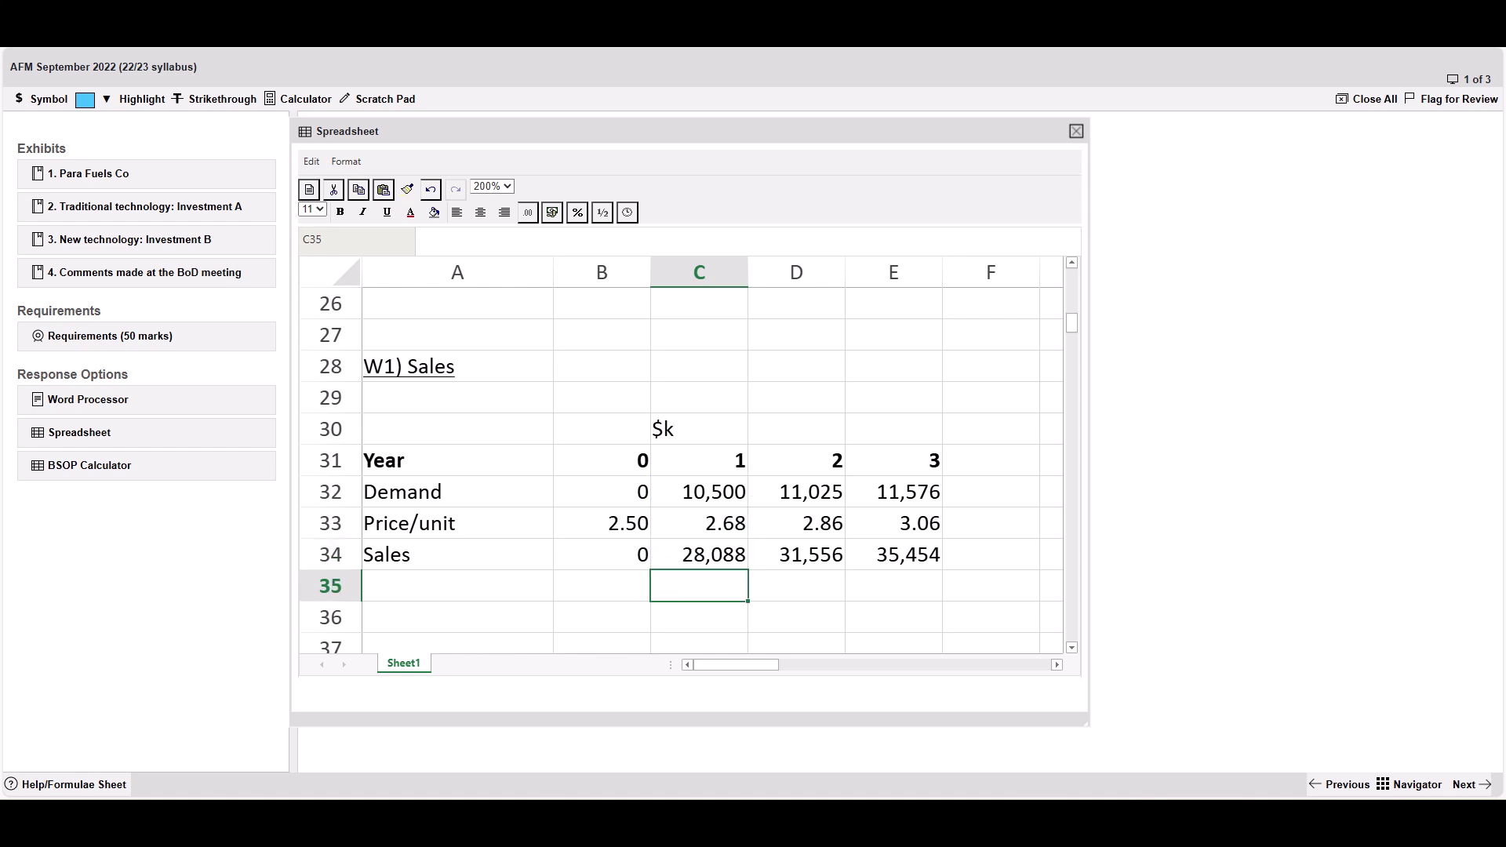
Try to copy the working's Sales figures from B34:E34 into the NPV table's Sales (W1) row starting at B20
left_click_drag(601, 555, 893, 555)
right_click(580, 555)
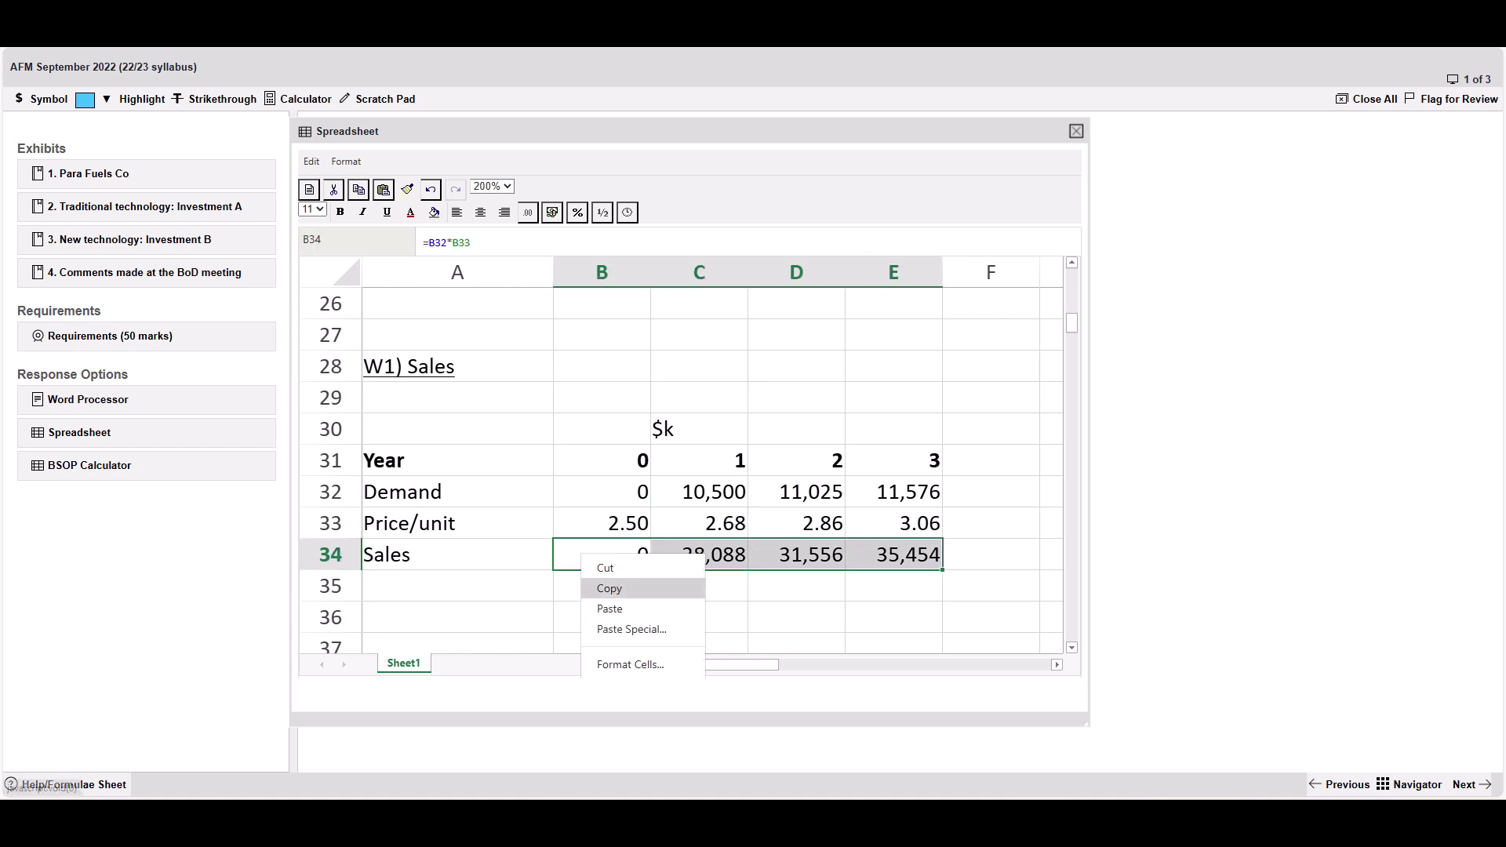
left_click(609, 588)
scroll(675, 471, "up", 5)
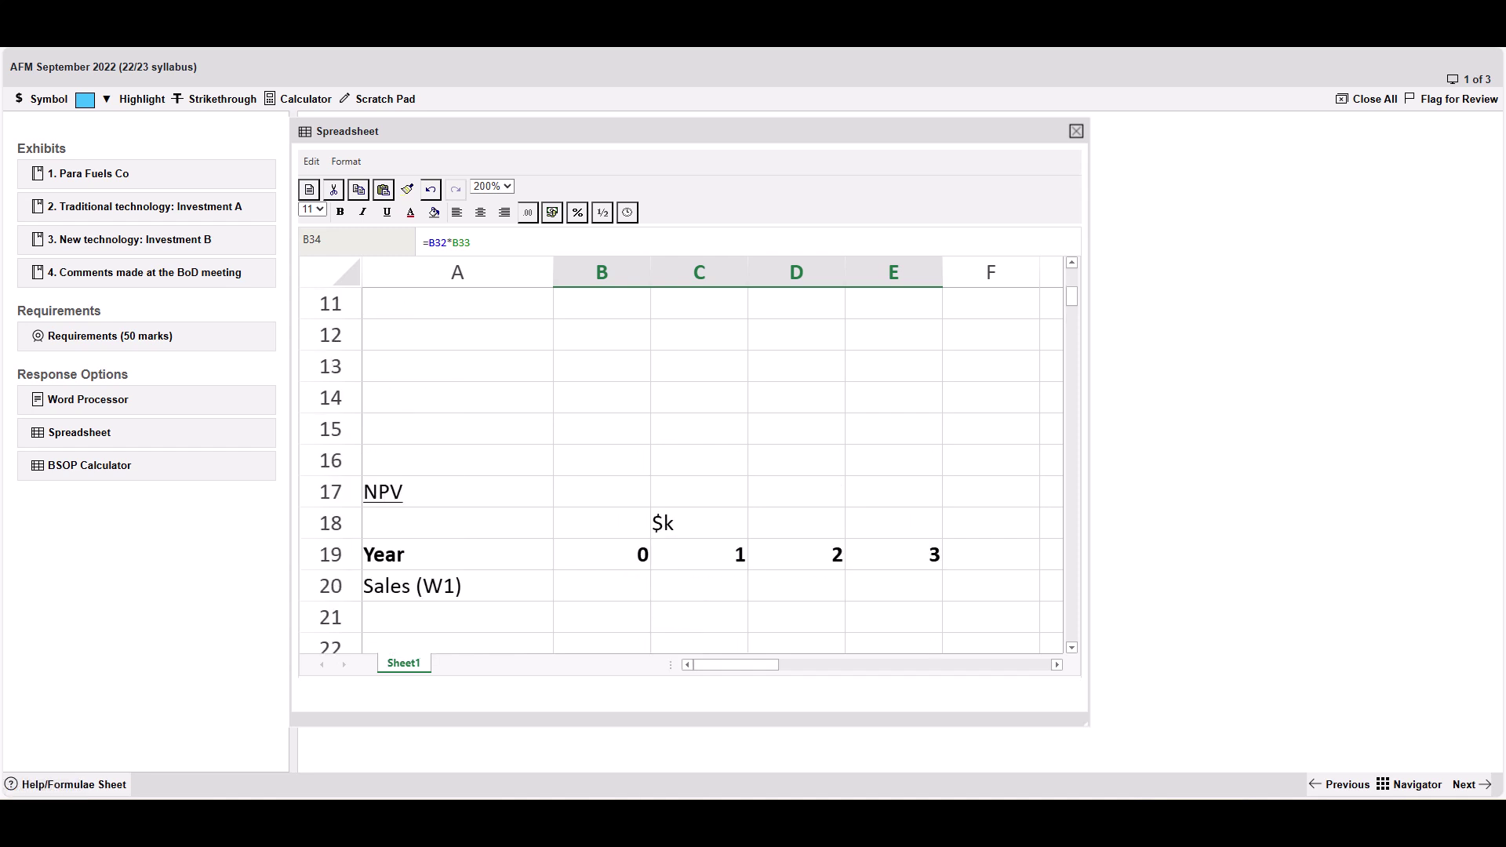
scroll(601, 502, "down", 1)
left_click(601, 492)
right_click(604, 492)
left_click(634, 549)
left_click(602, 524)
left_click(699, 491)
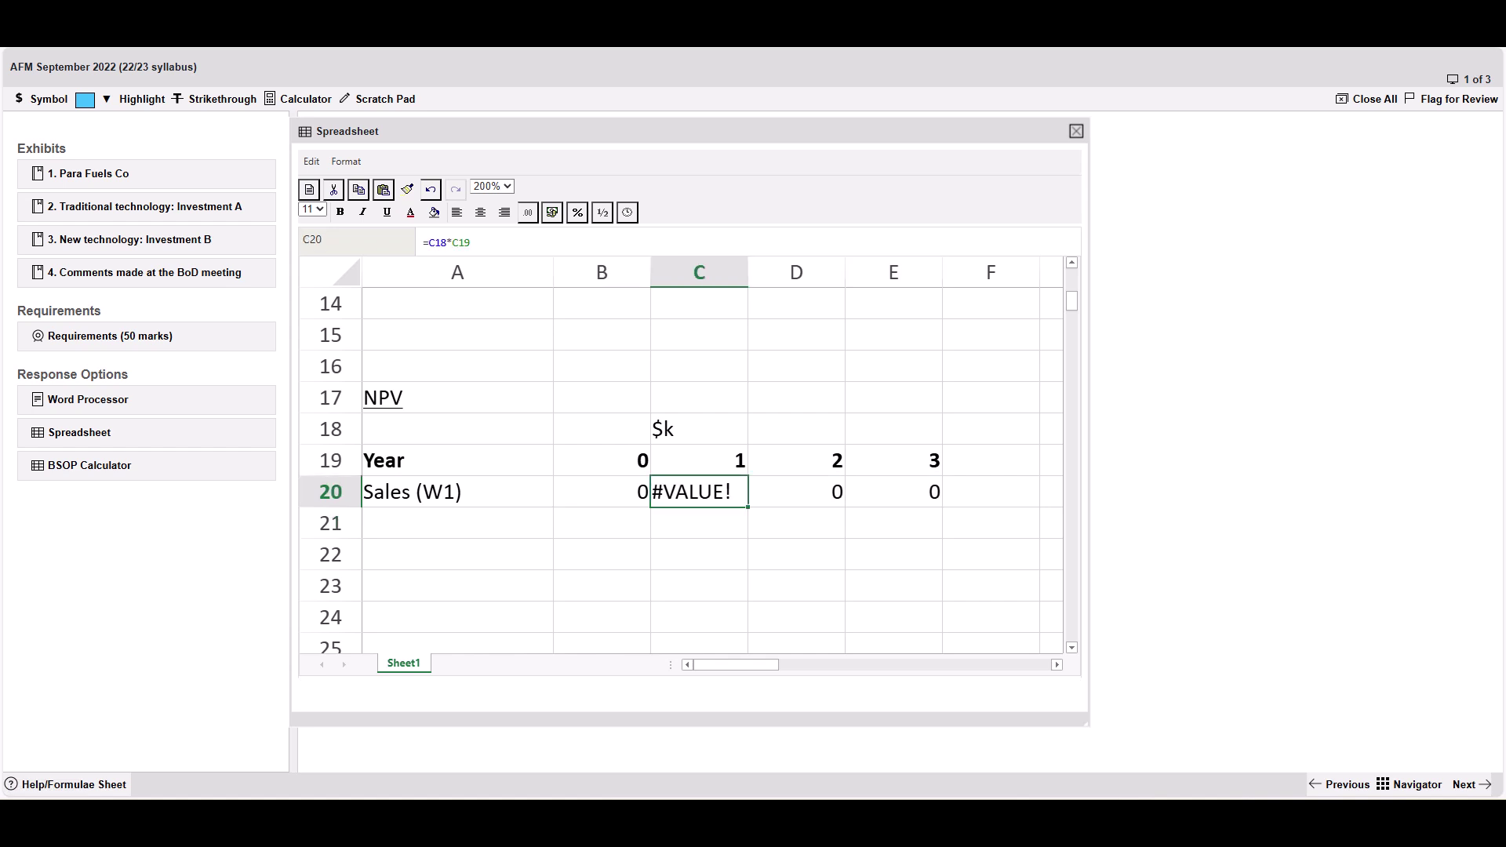
Compare the pasted formulas in B20 and C20 with the source formula in B34
scroll(675, 470, "down", 4)
scroll(674, 470, "up", 3)
scroll(675, 471, "down", 3)
key("Down")
scroll(674, 470, "up", 2)
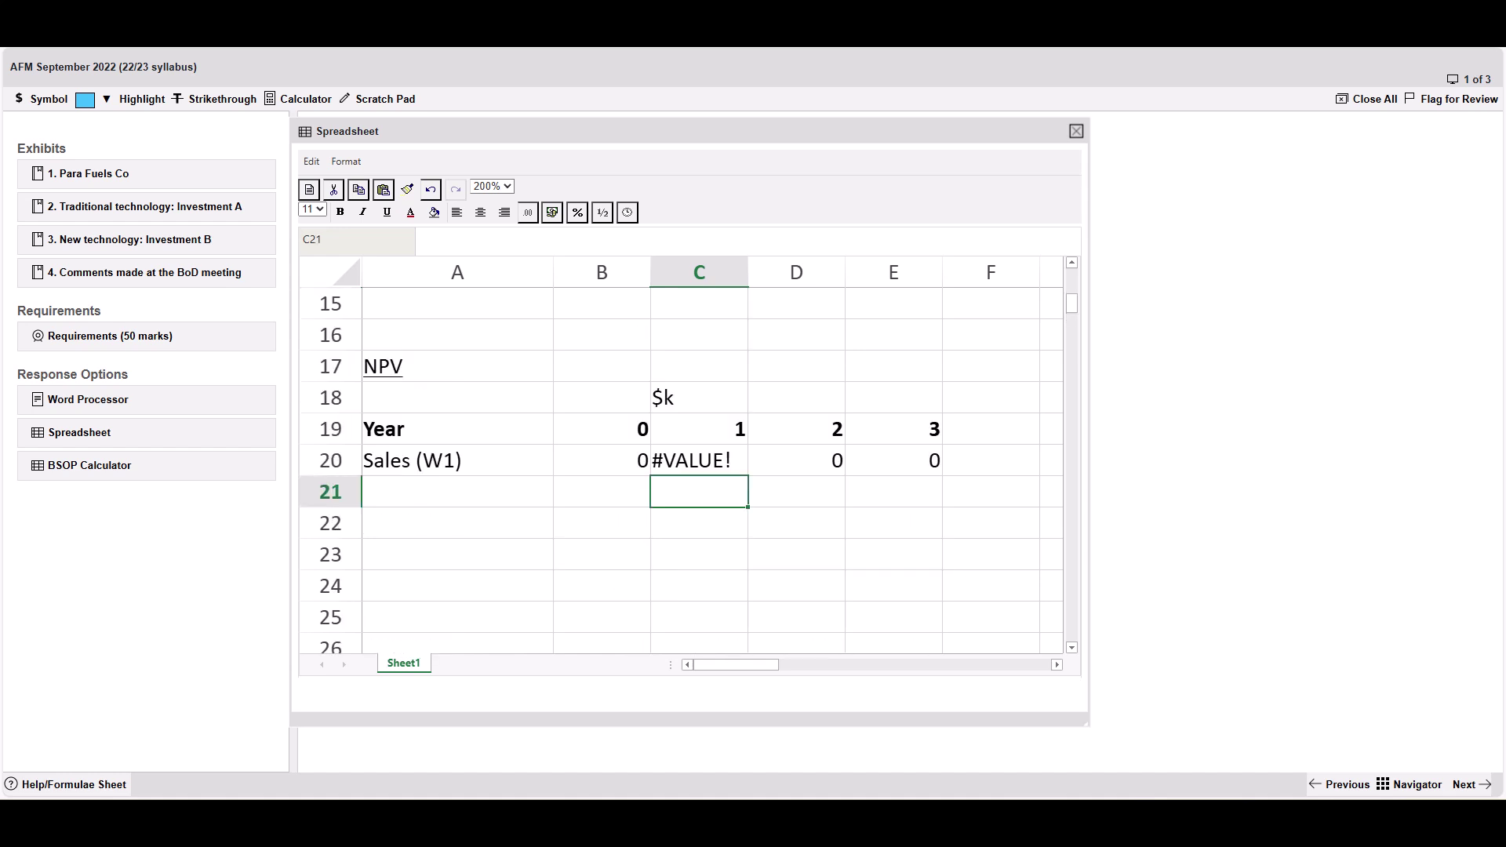
left_click(699, 461)
left_click(601, 460)
left_click(699, 460)
double_click(602, 460)
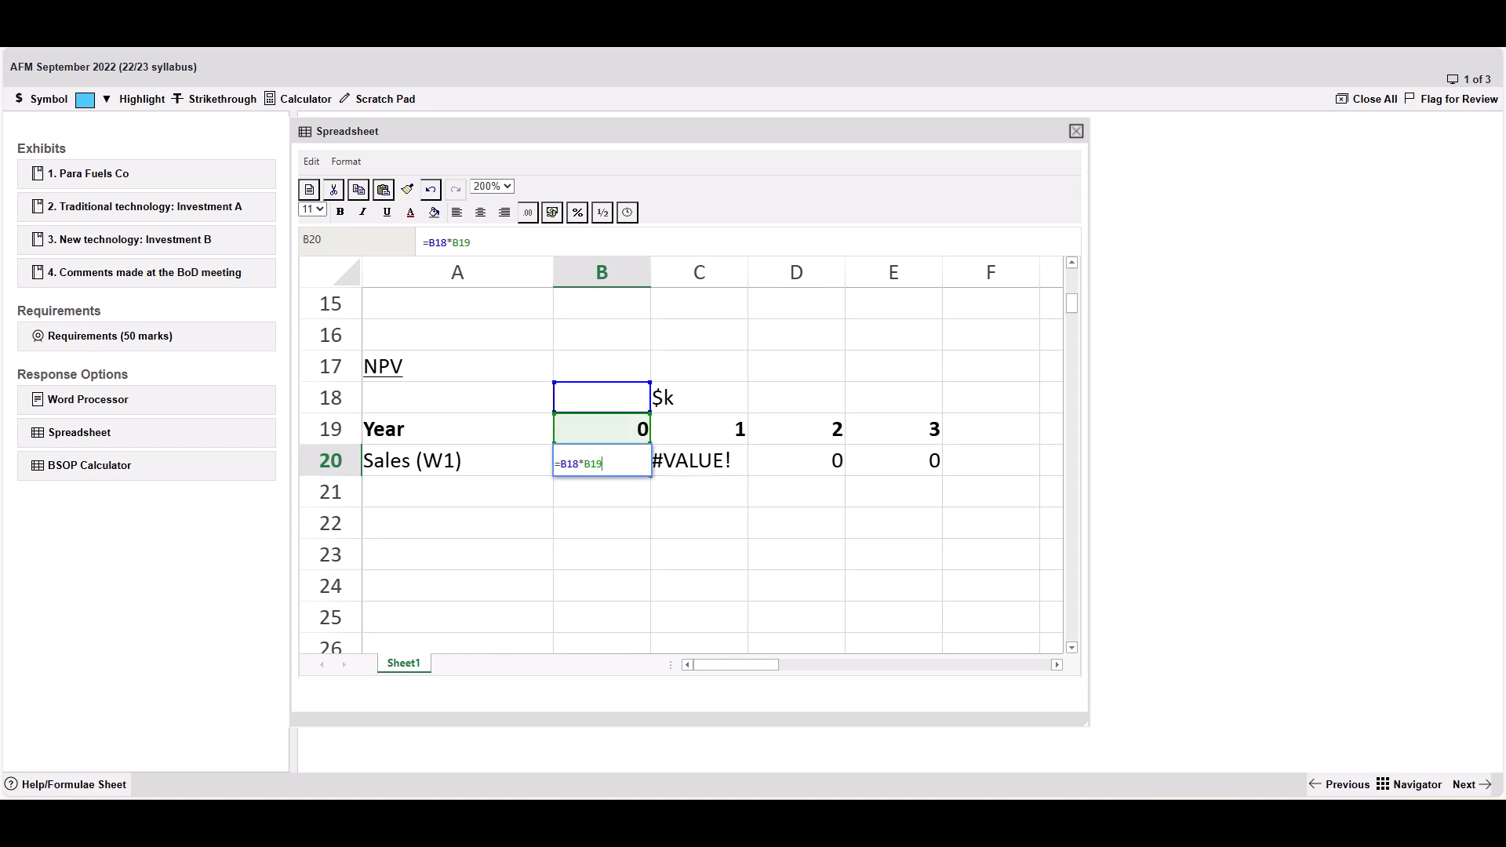
key("Return")
scroll(681, 470, "down", 3)
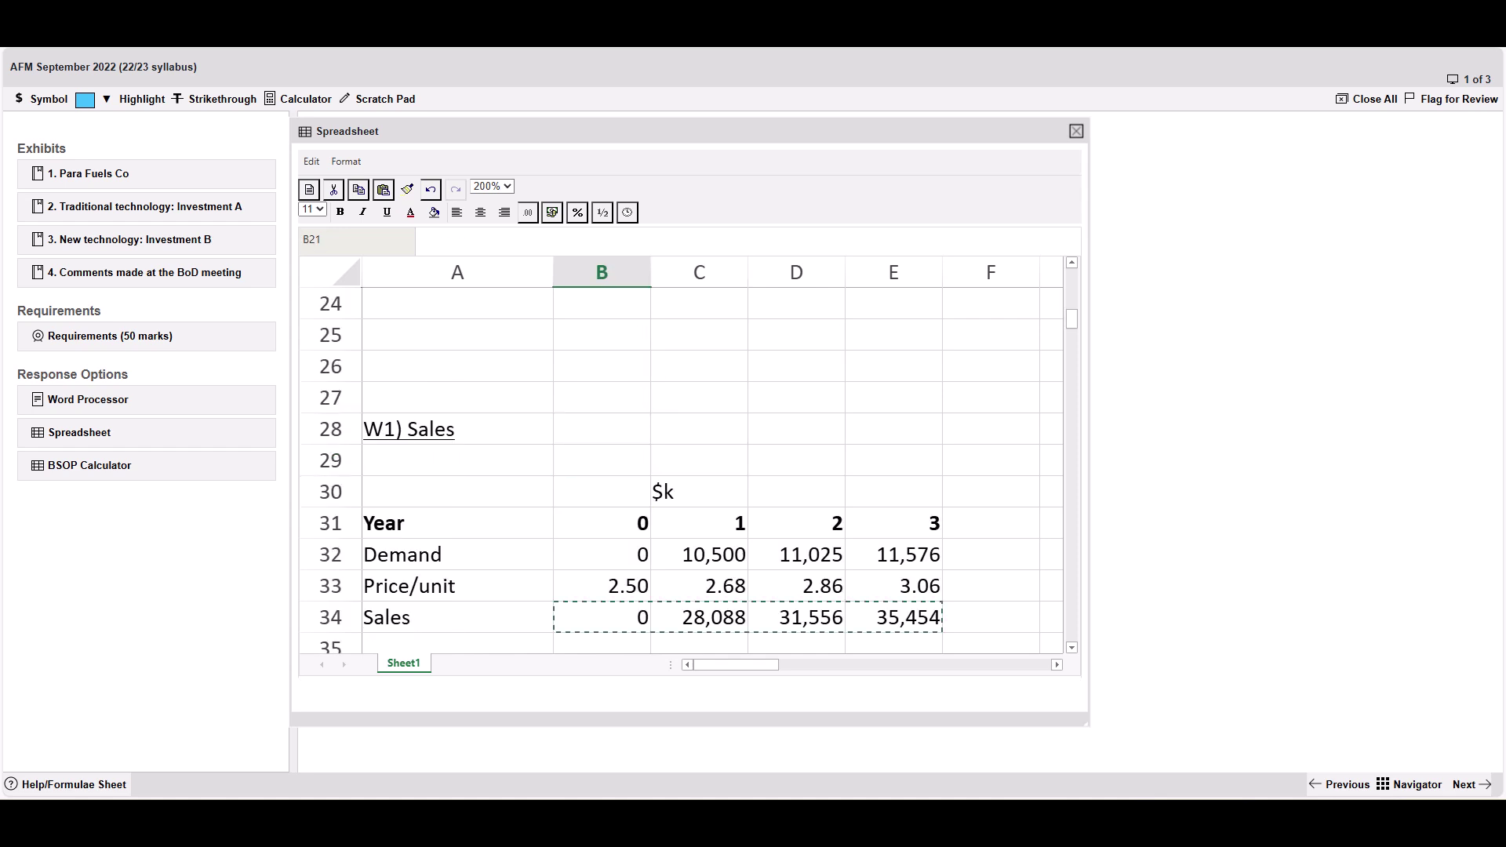
left_click(601, 618)
scroll(681, 470, "up", 2)
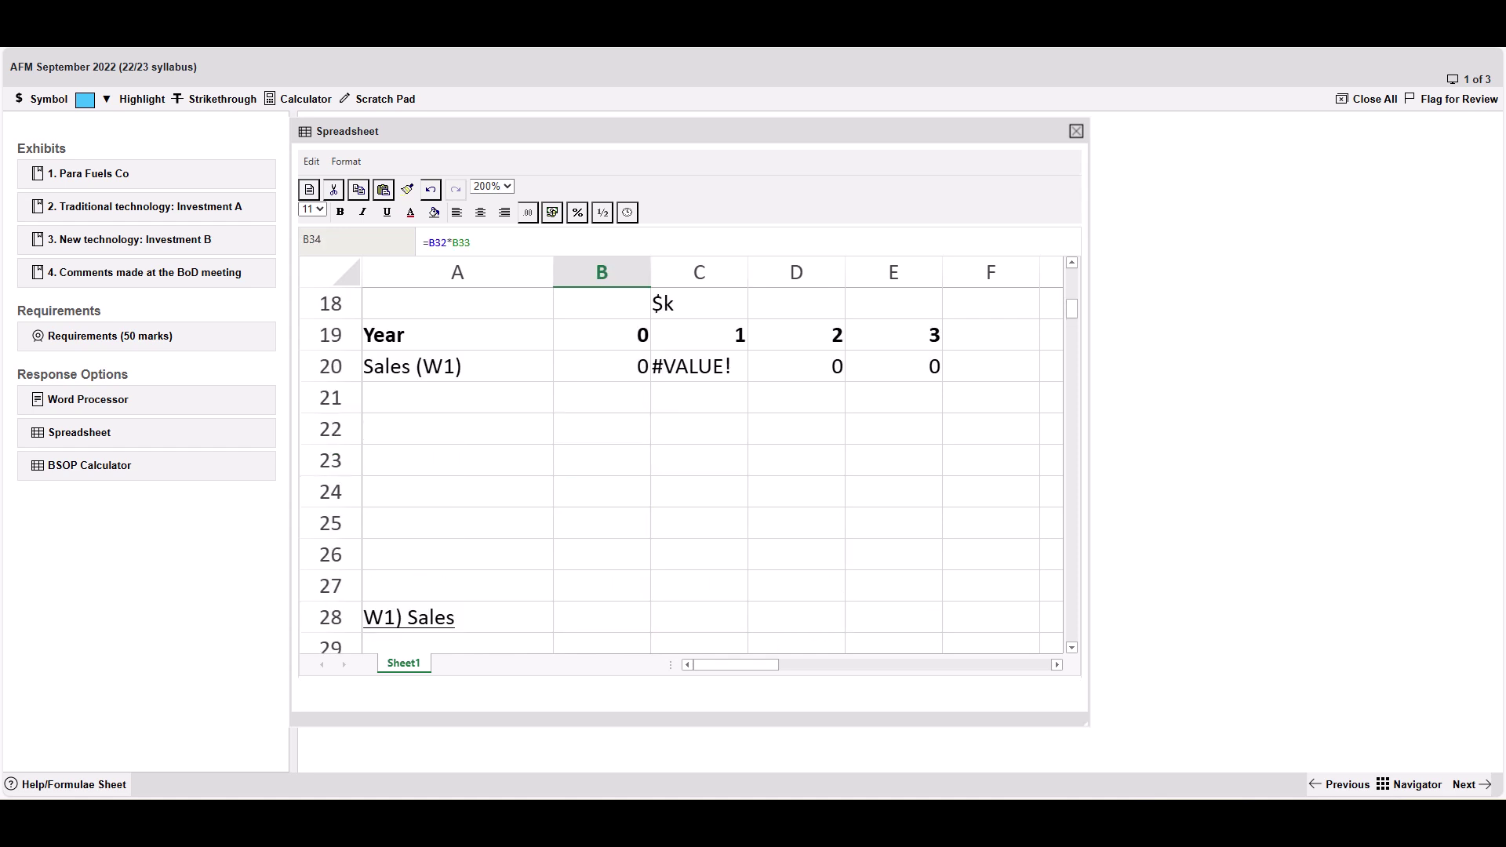
Clear the pasted Sales formulas from B20:E20 and select the source cell B34
left_click_drag(602, 366, 893, 366)
key("Delete")
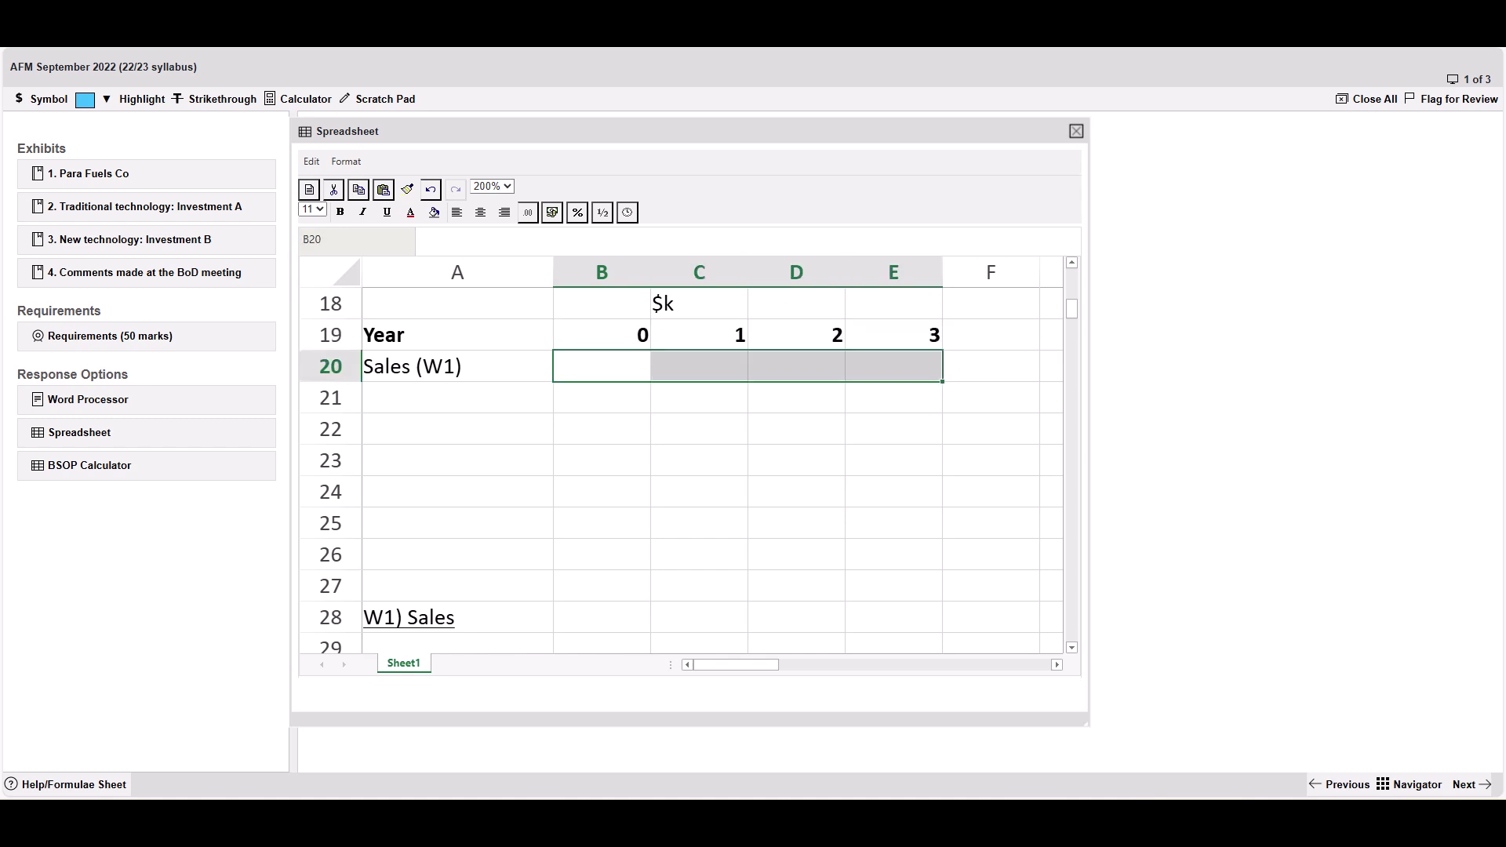
scroll(681, 471, "down", 3)
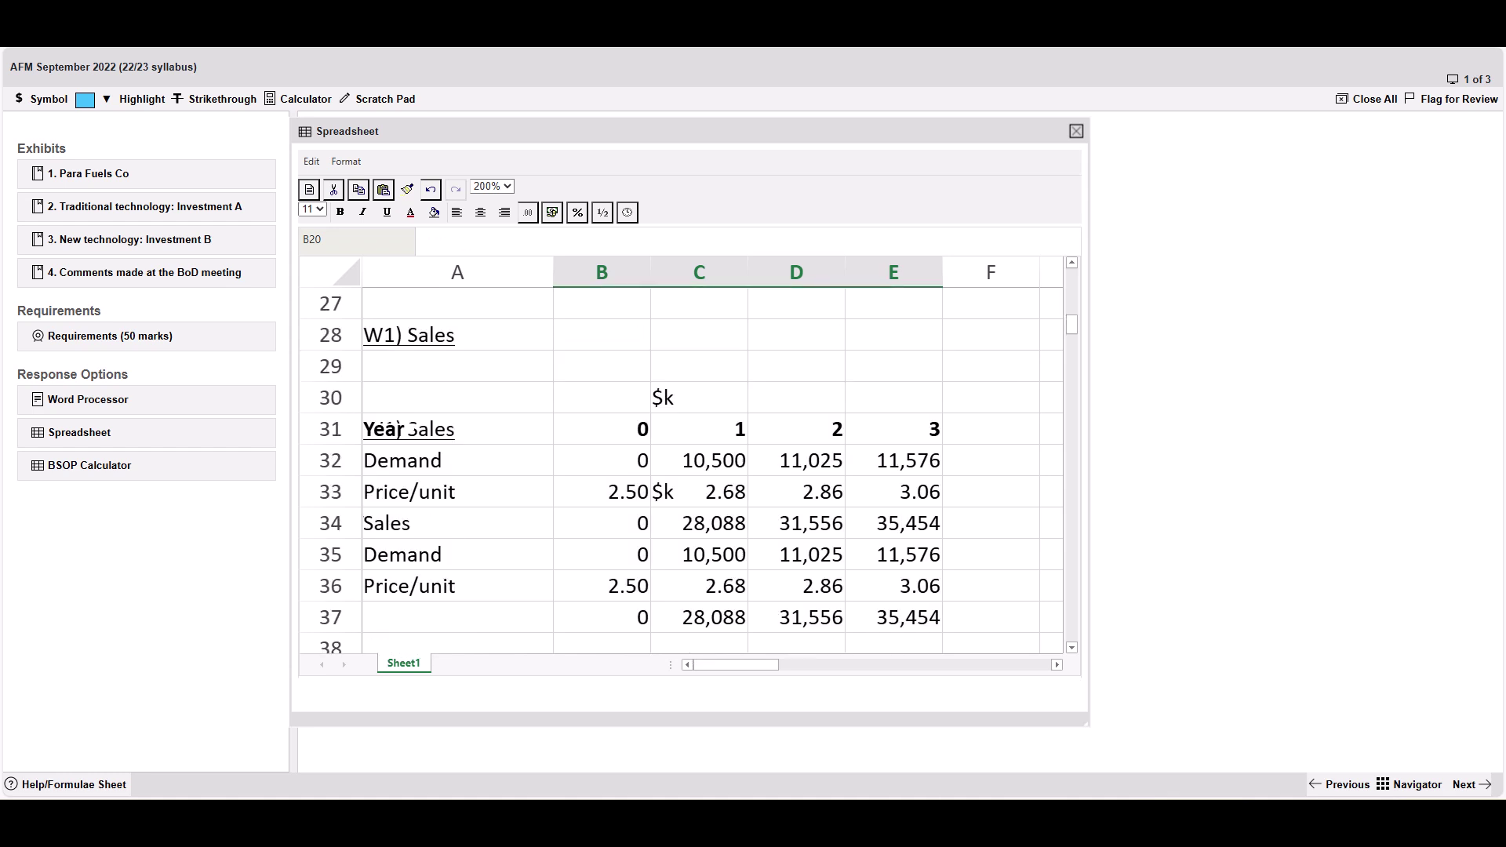
left_click(602, 523)
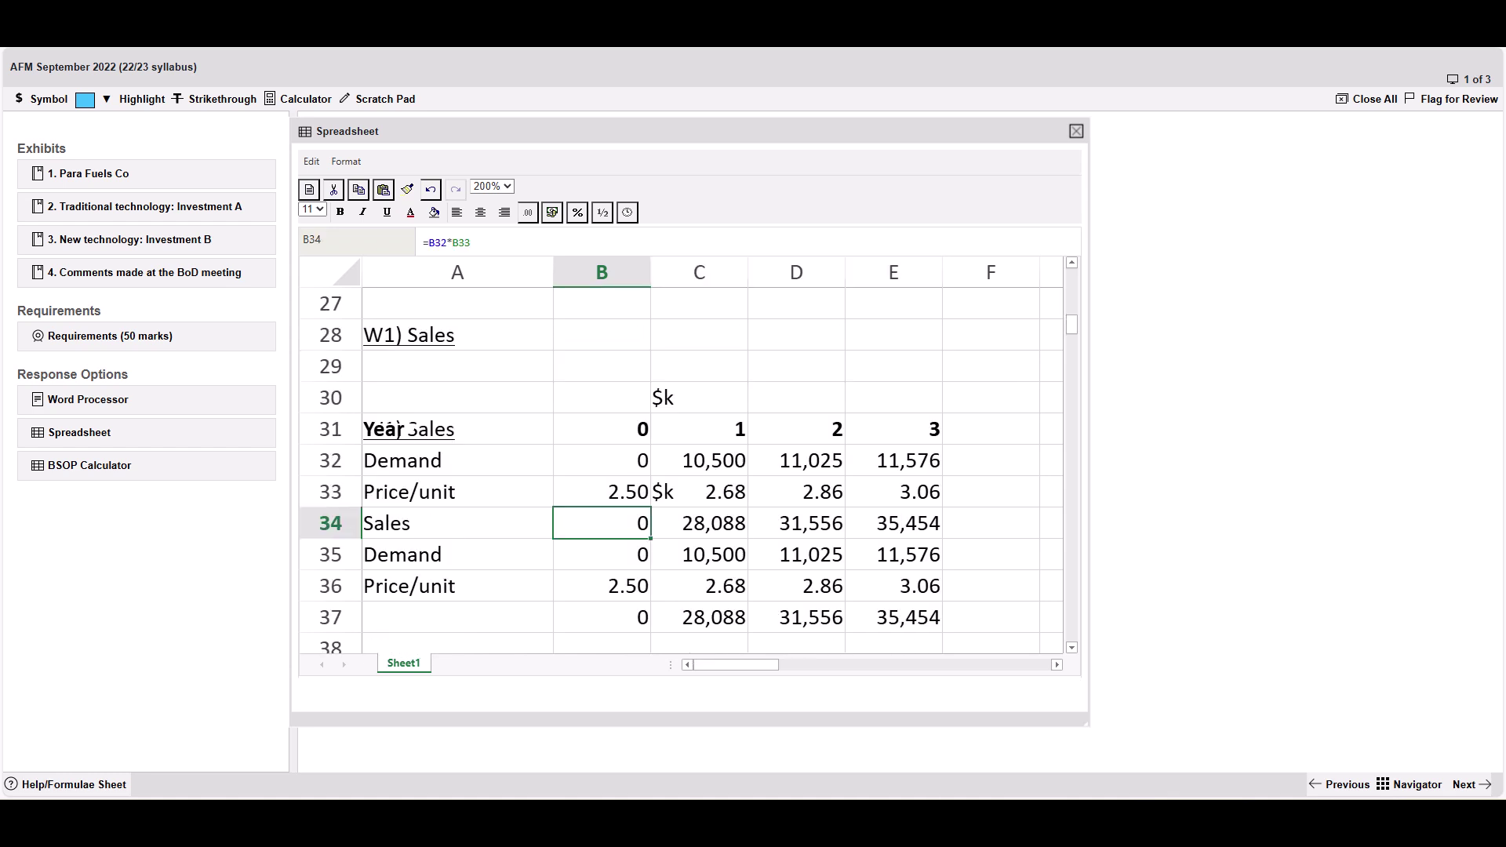
Link the NPV table's year 0 Sales in B20 to the W1 working with the formula =B34
scroll(680, 470, "up", 3)
left_click(602, 366)
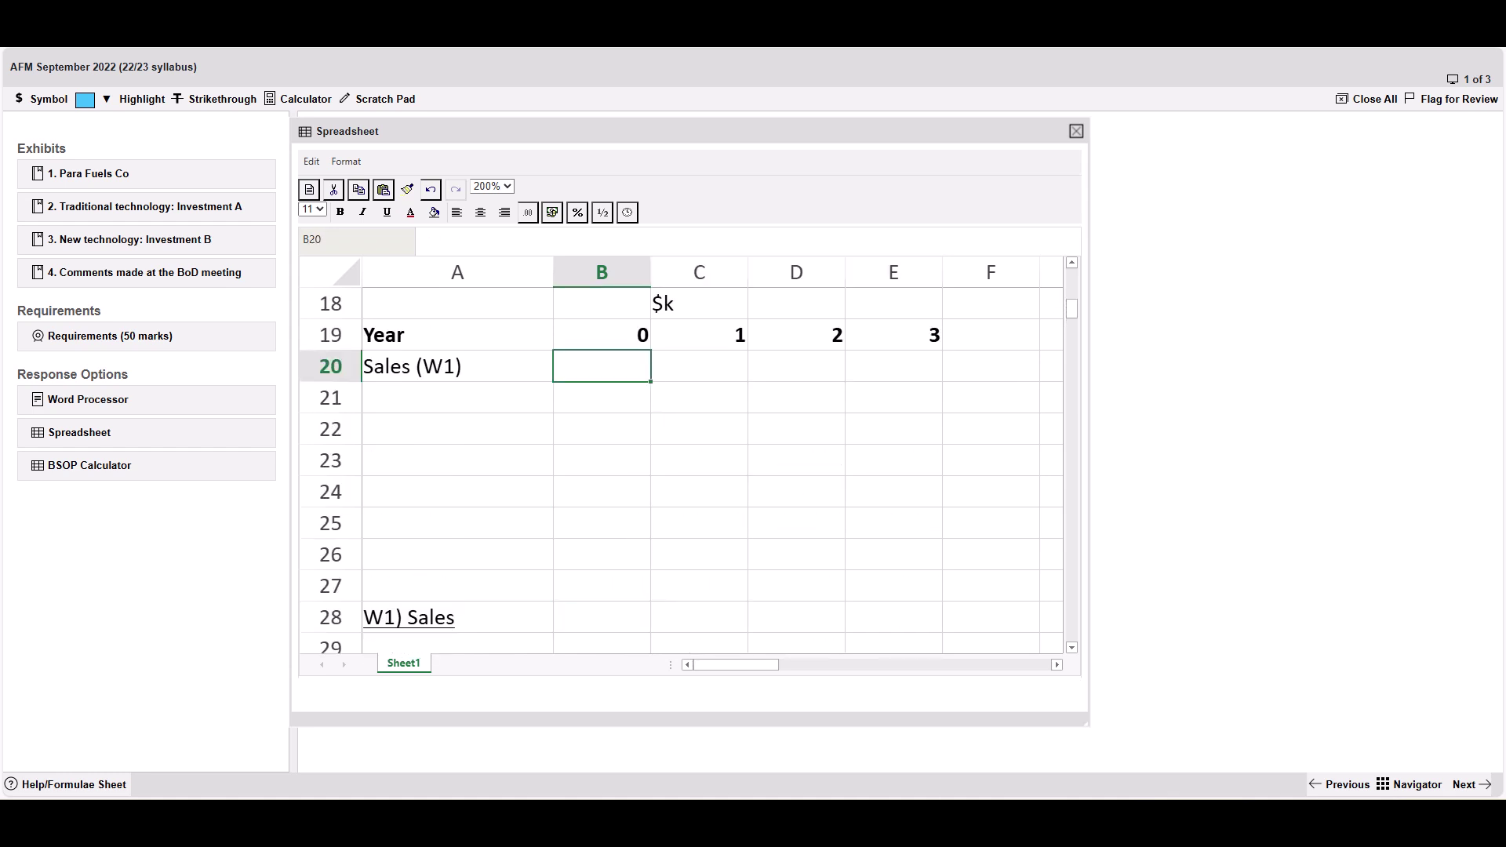
type("=")
scroll(681, 470, "down", 2)
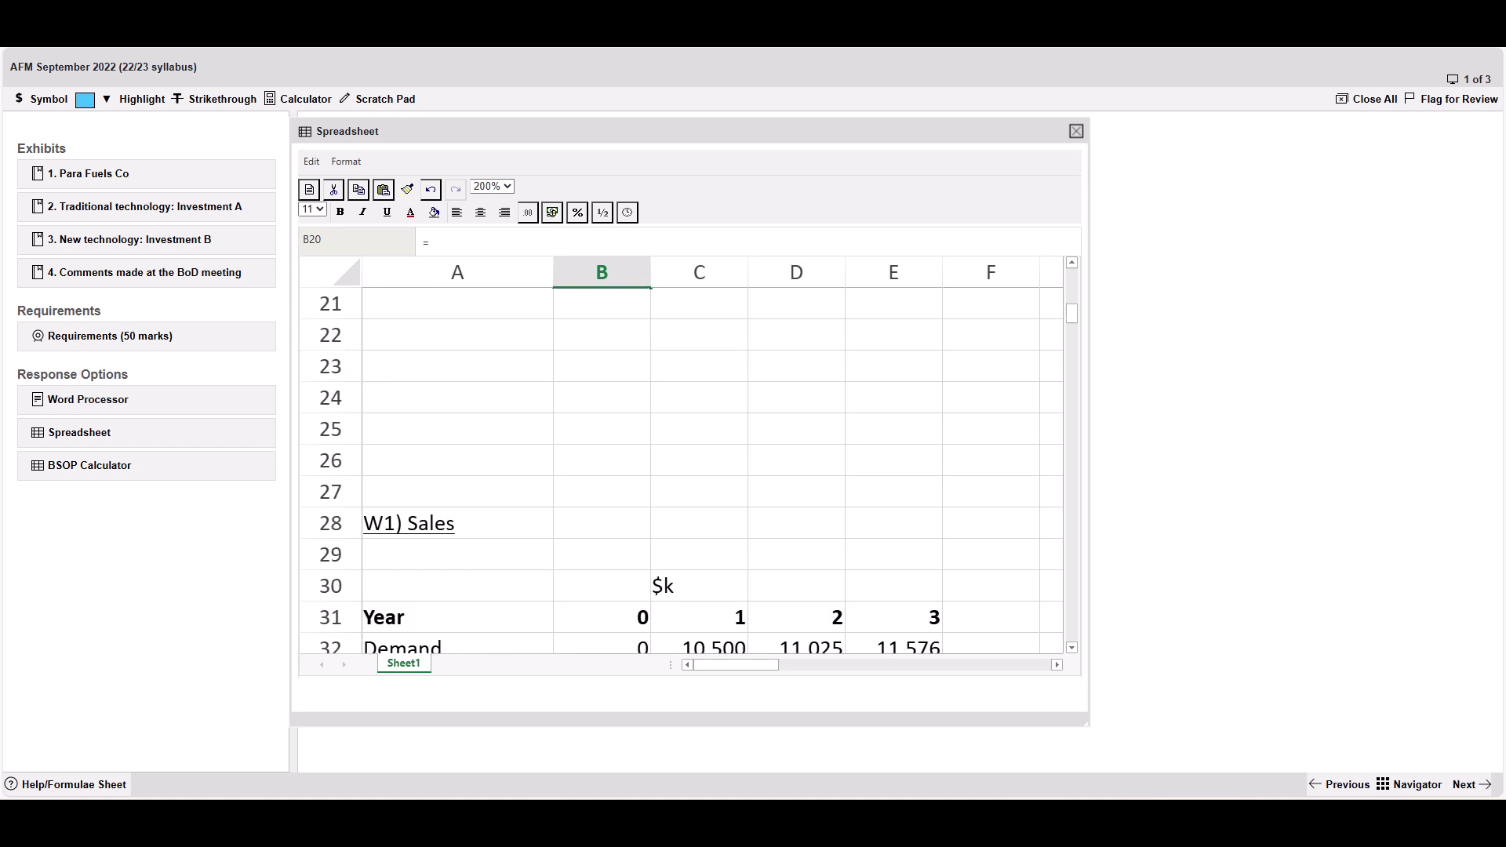
left_click(602, 617)
key("Return")
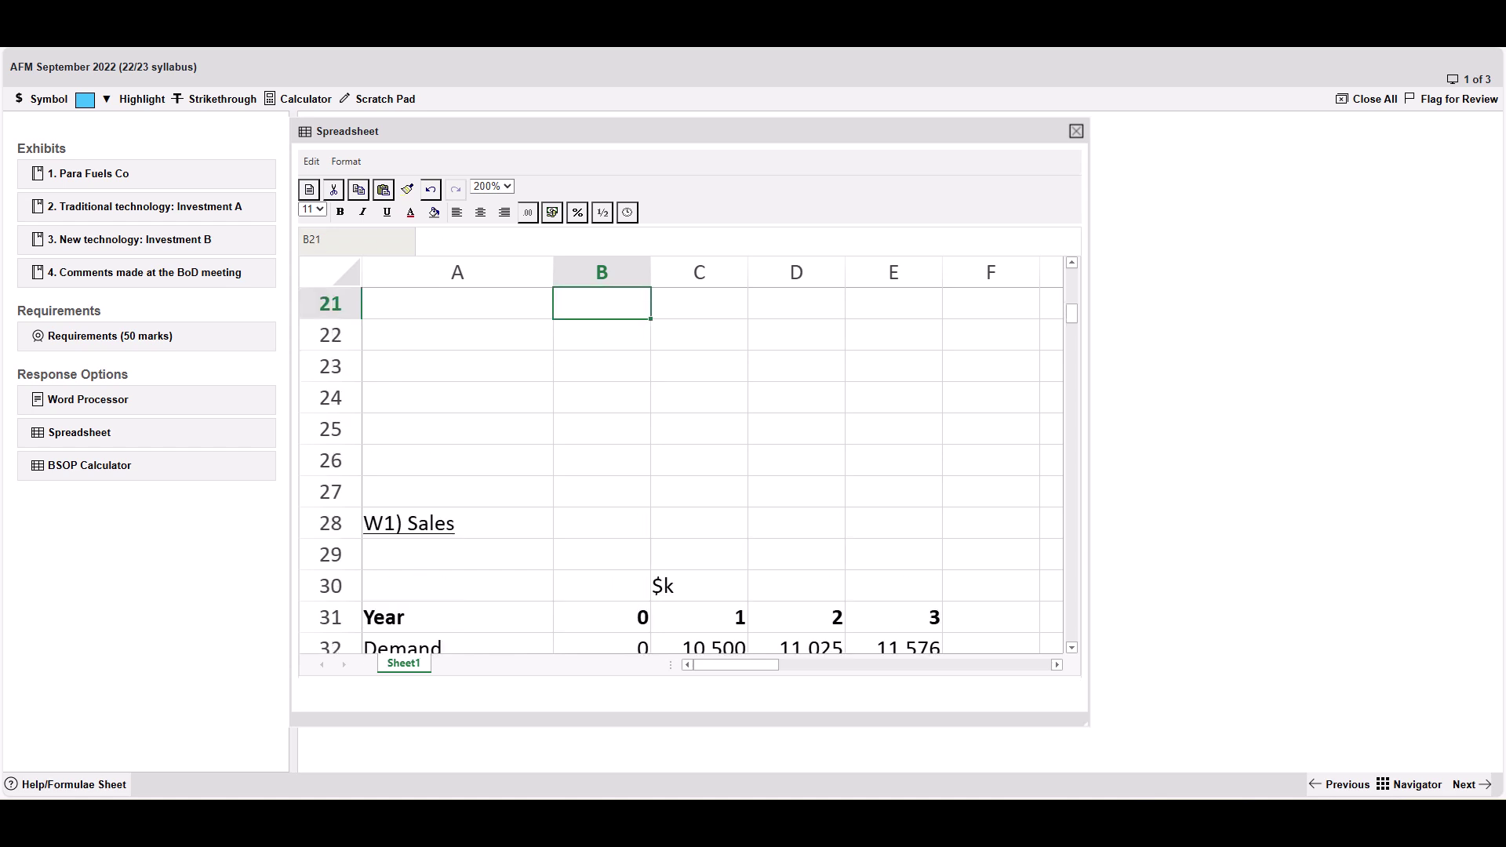
Fill the linked Sales formula from B20 across to E20
scroll(681, 471, "up", 1)
left_click(601, 366)
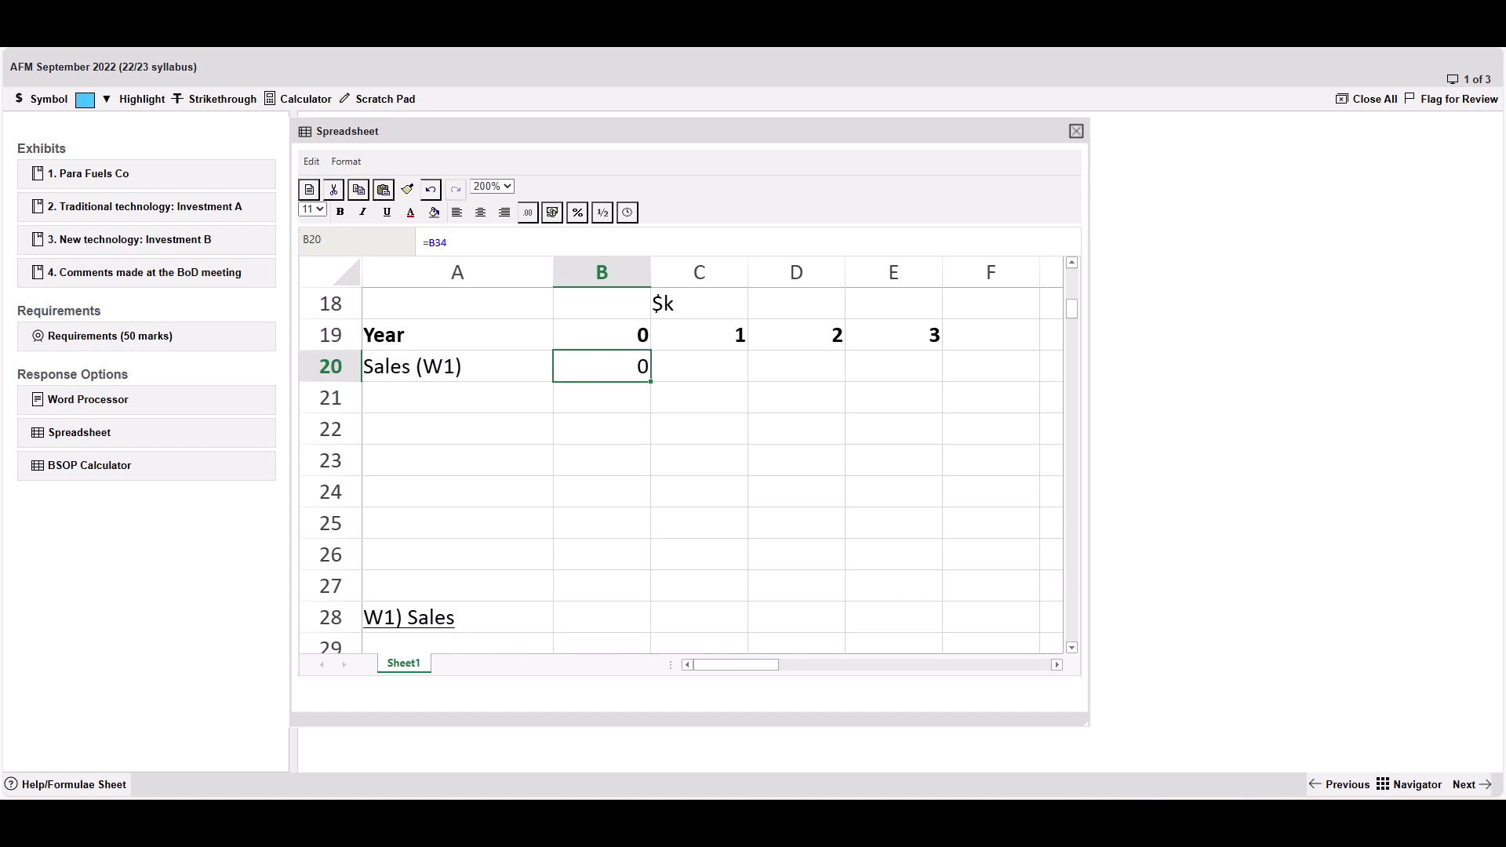
left_click_drag(650, 381, 941, 382)
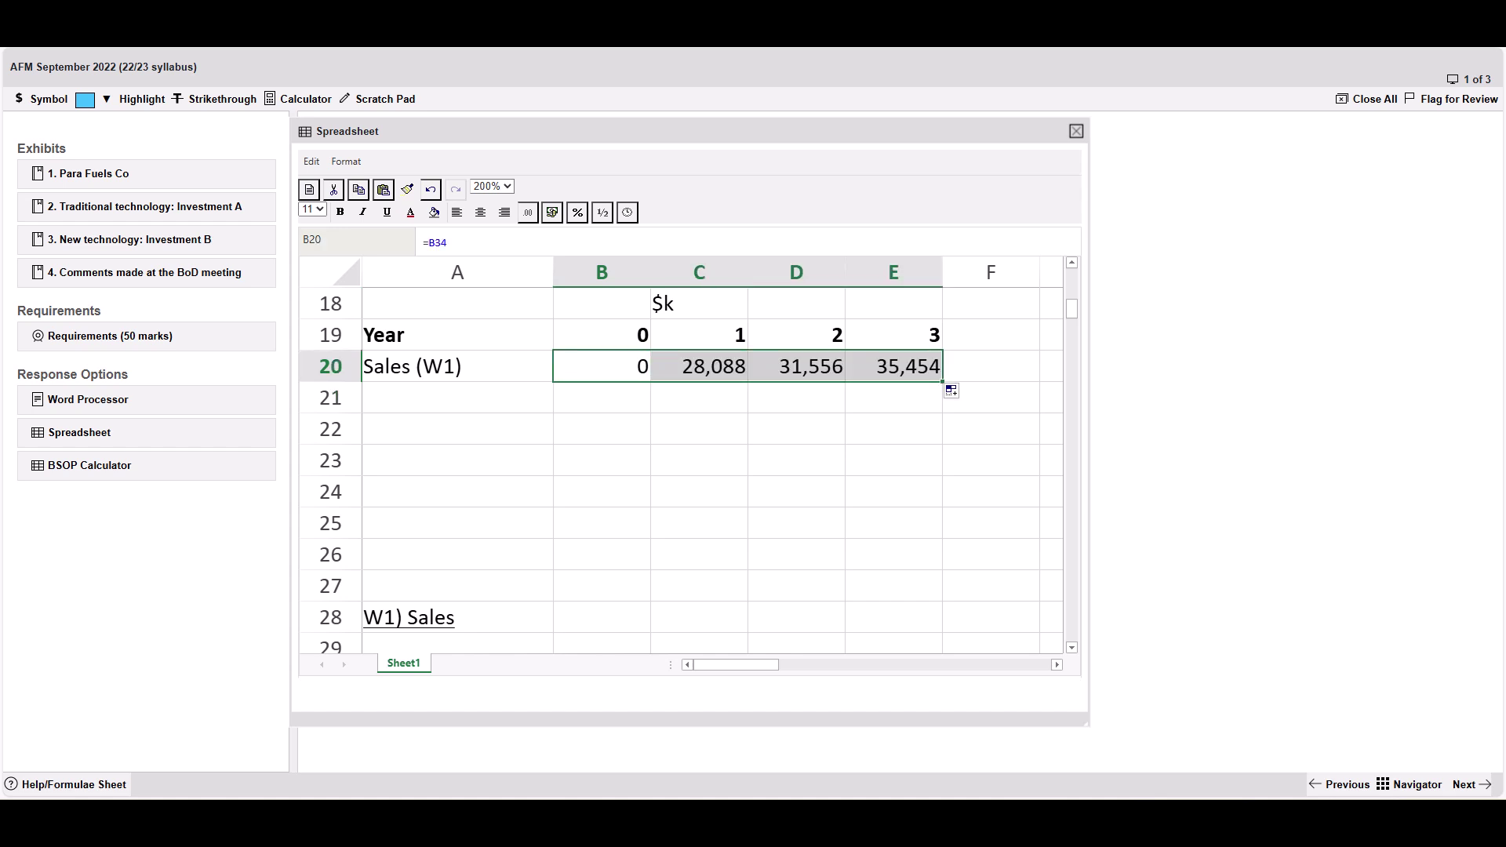
left_click(601, 366)
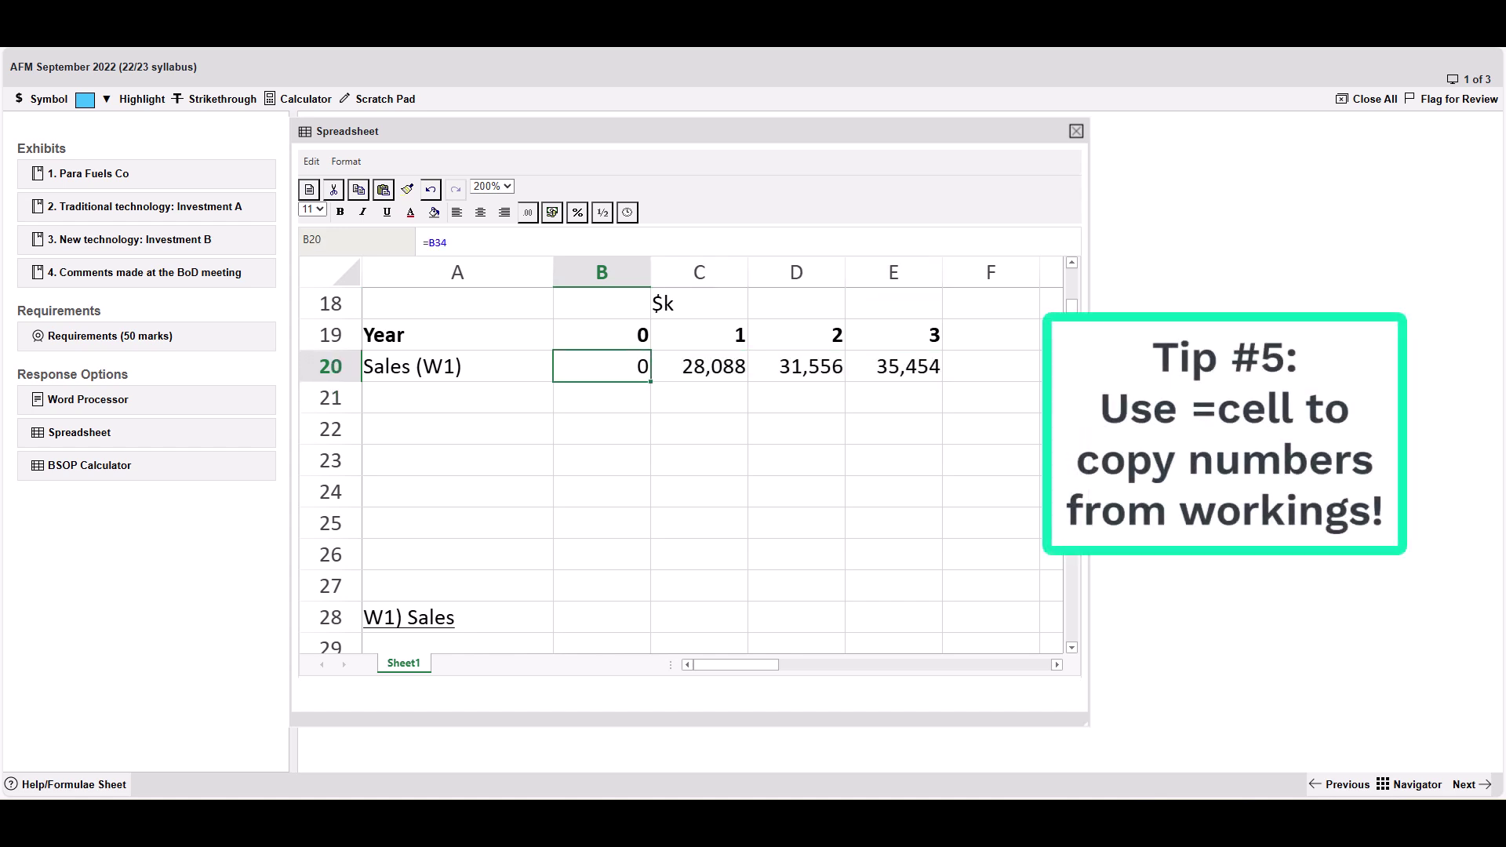
Compare the W1 Sales figures in B34:E34 with the linked Sales figures in B20:E20
scroll(681, 470, "down", 2)
left_click(699, 617)
left_click_drag(601, 618, 893, 618)
scroll(796, 491, "up", 2)
left_click_drag(602, 367, 893, 366)
left_click(601, 366)
scroll(602, 366, "up", 1)
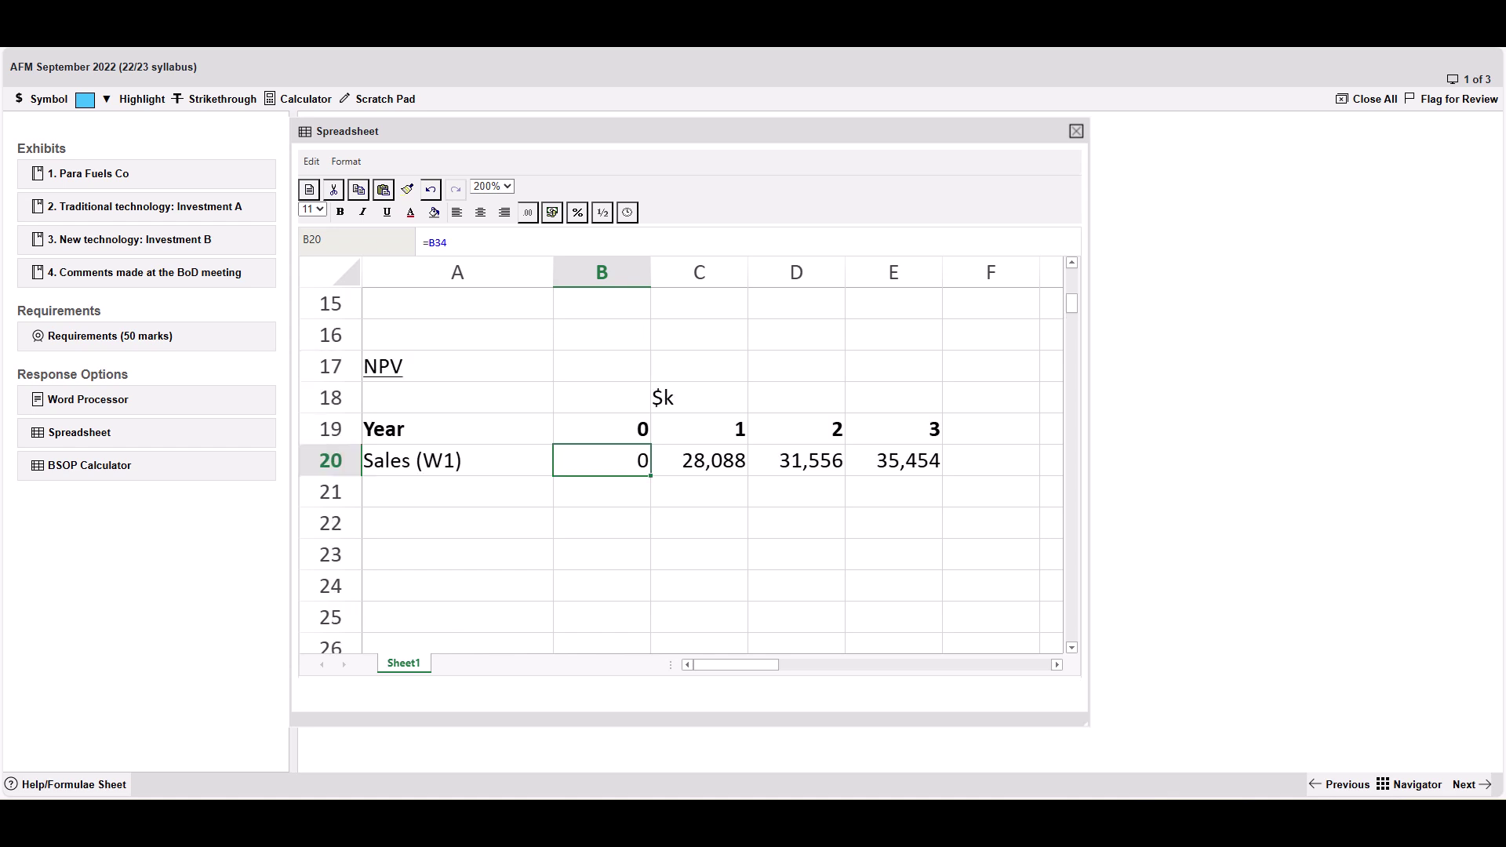
Change the year 1 Demand formula in C32 to =100000*(1+5%)
scroll(683, 471, "down", 3)
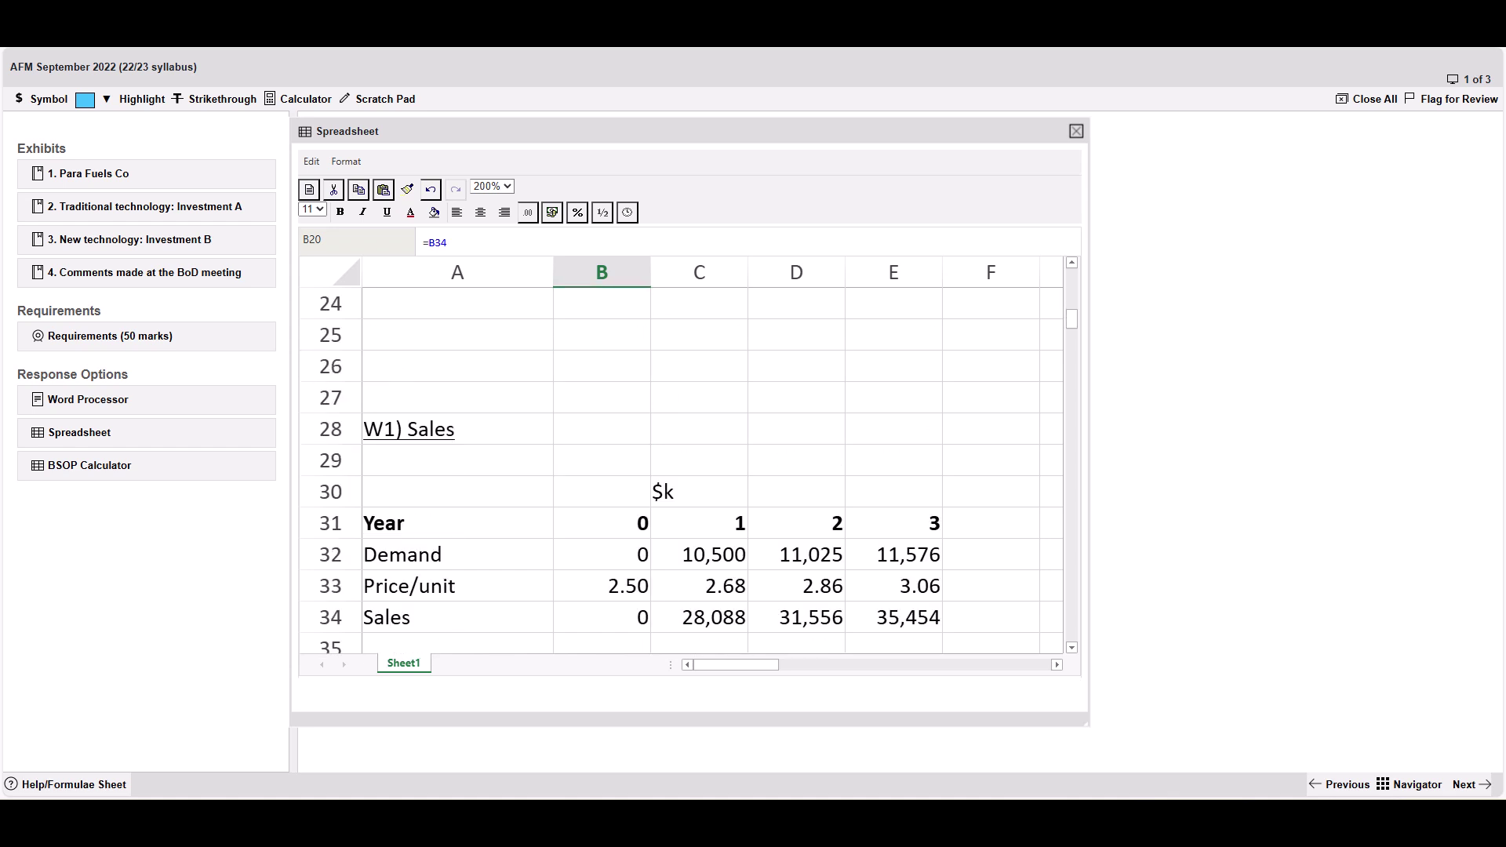
double_click(698, 555)
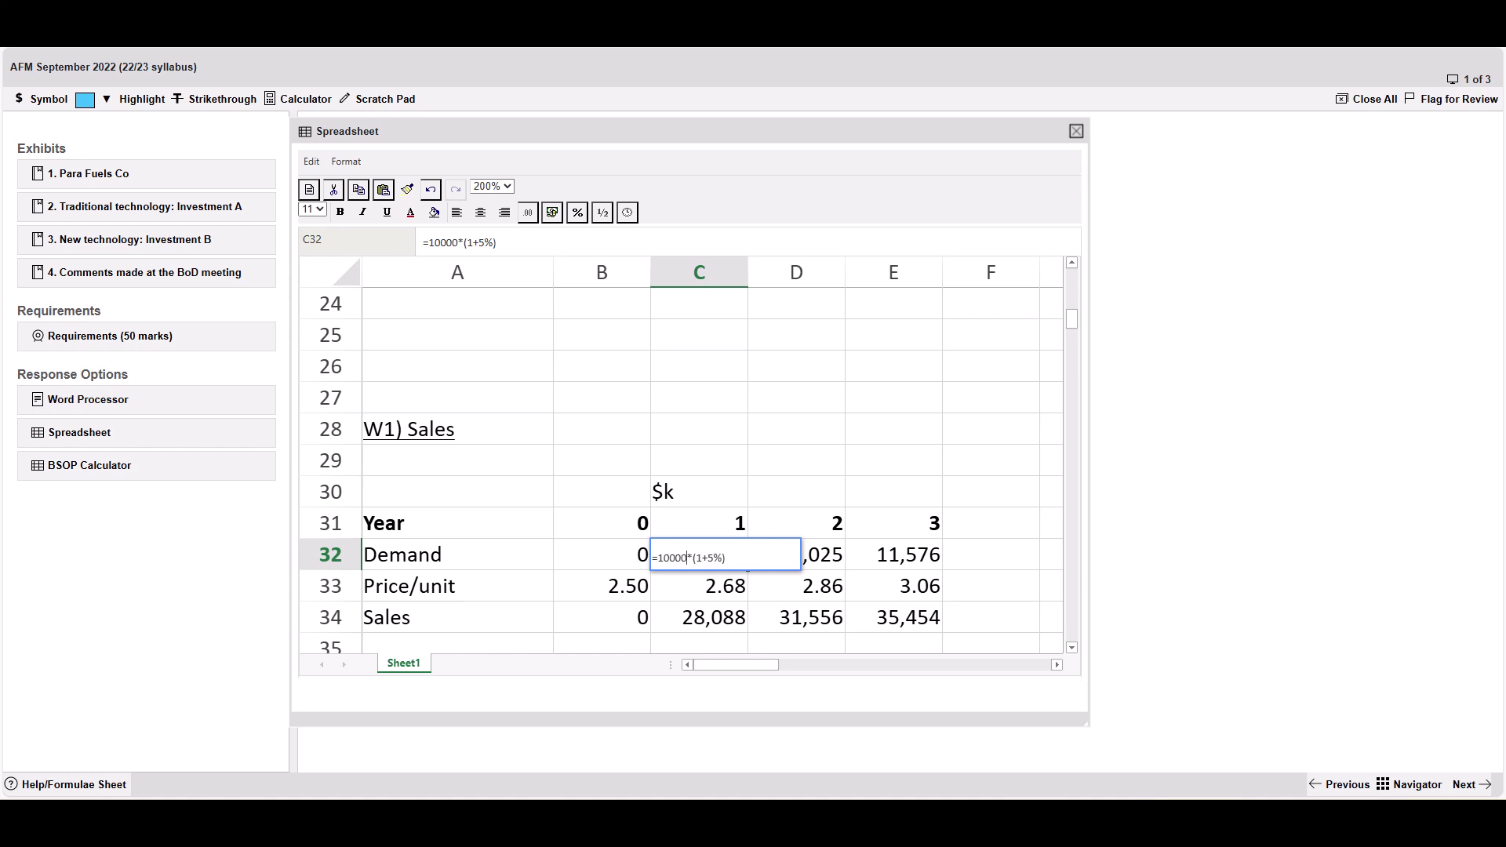
type("0")
key("Return")
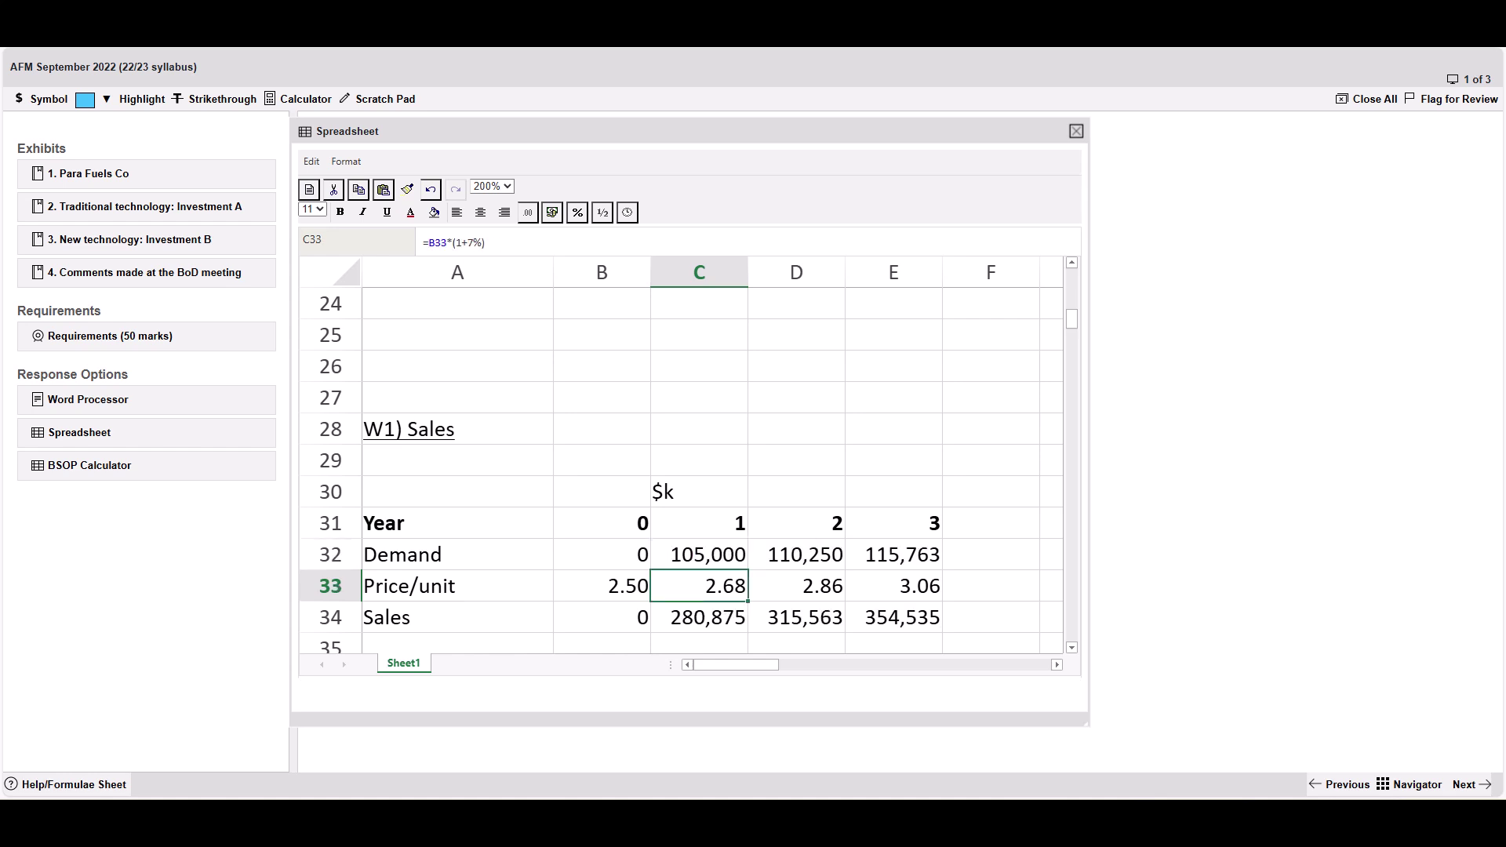
Check the year 1 Sales in C34 and its linked cell C20 after the demand change
left_click(699, 617)
scroll(699, 549, "up", 2)
left_click(698, 366)
scroll(682, 470, "up", 1)
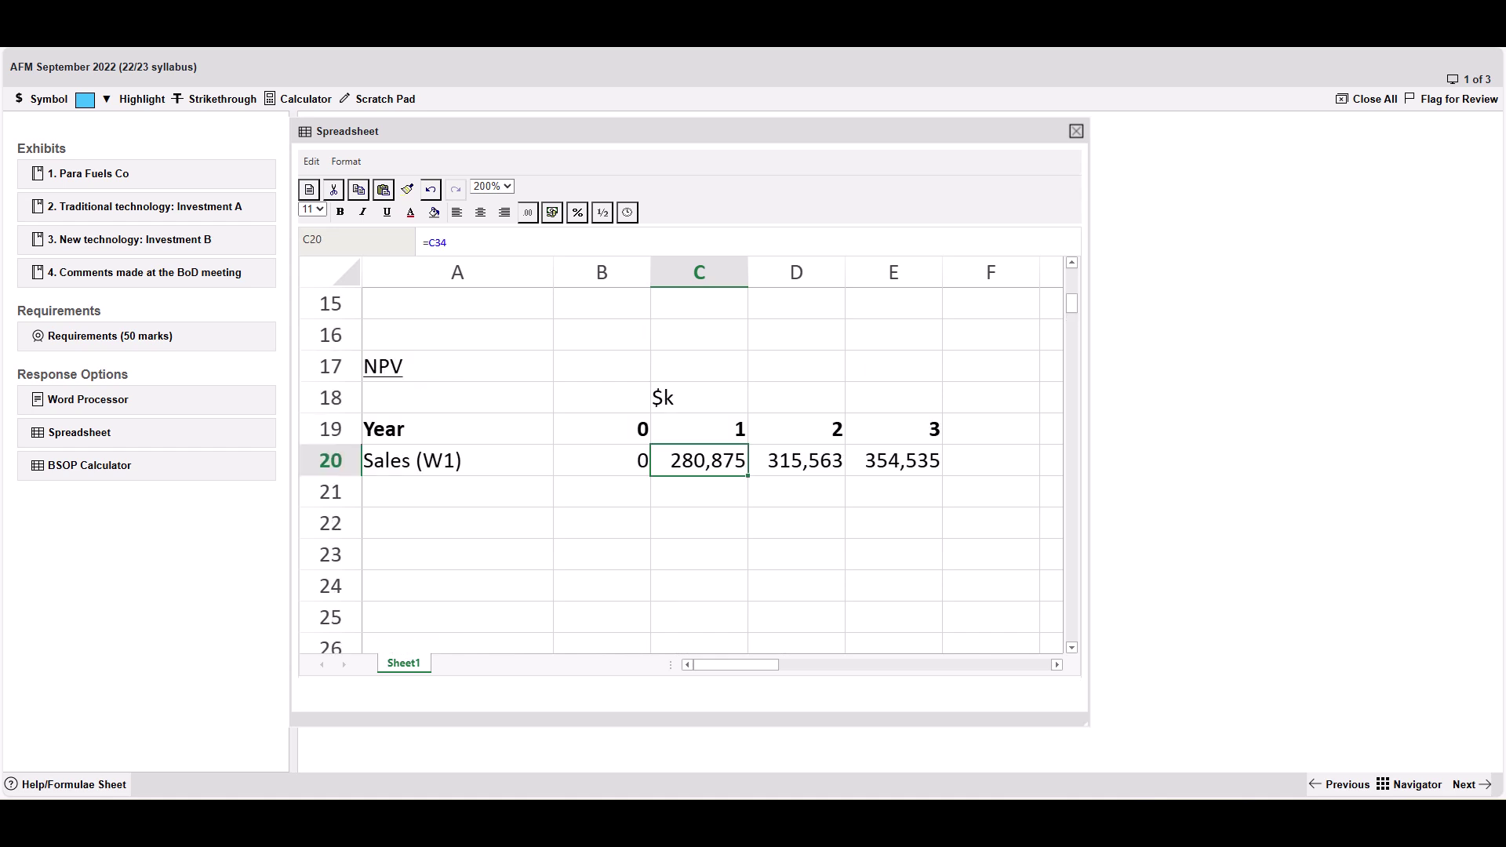
Enter the label Discount at 10% in cell A22 below the Sales (W1) row
left_click(894, 366)
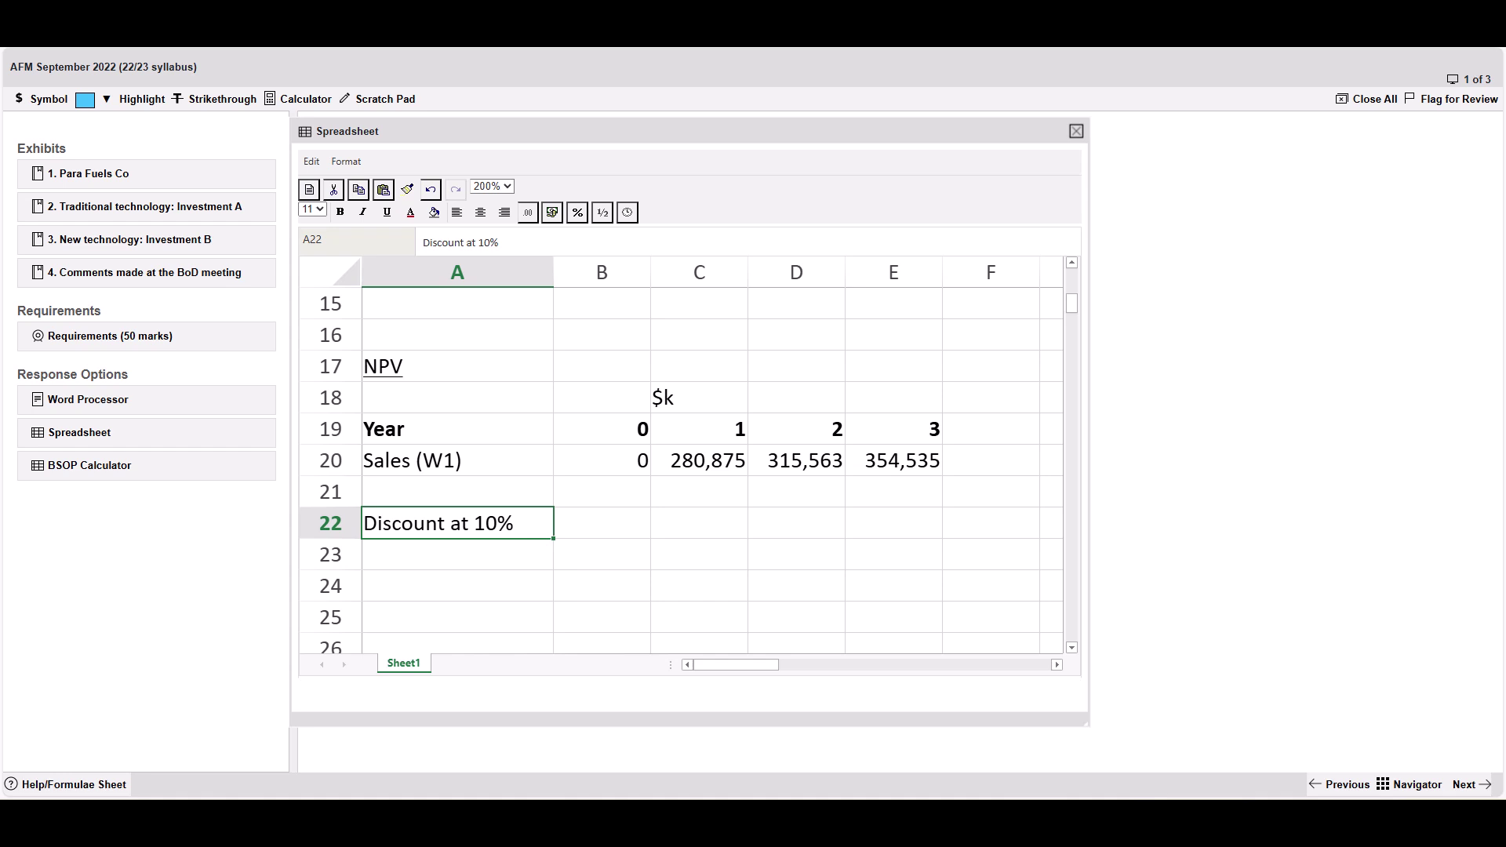
left_click(601, 523)
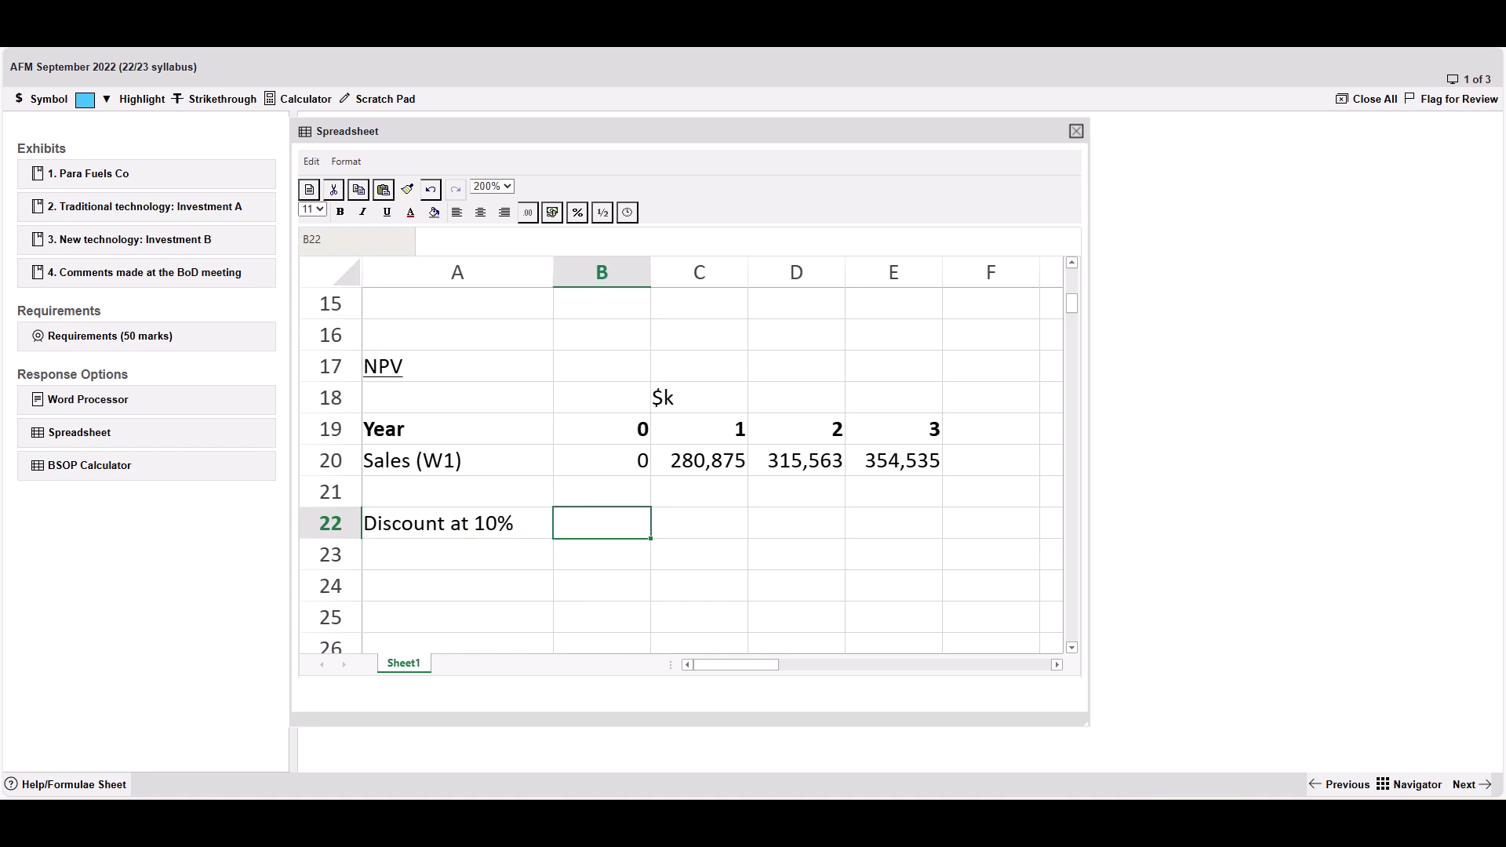
left_click(457, 523)
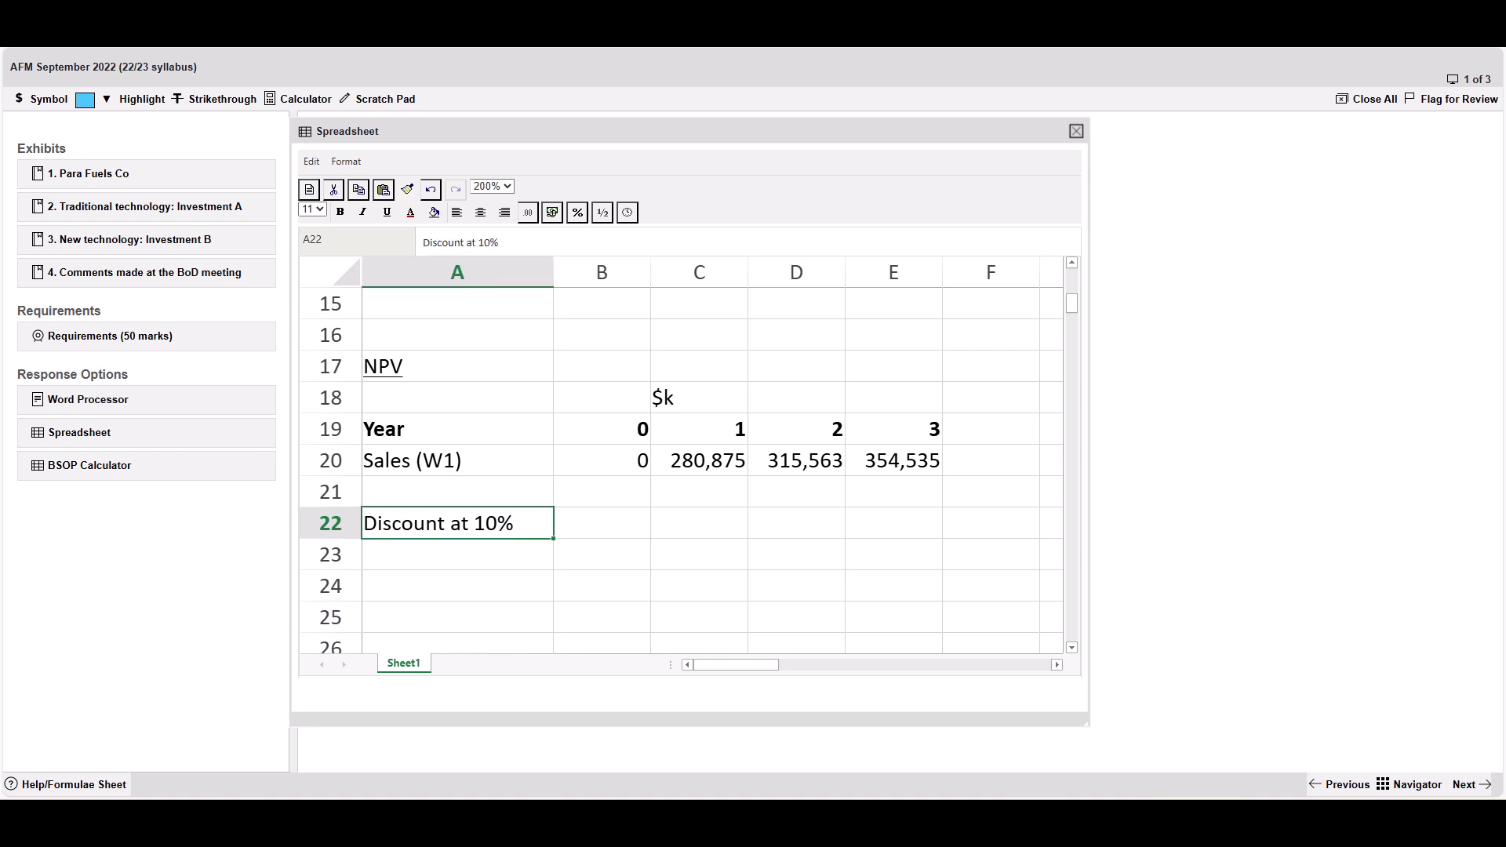
Open the AFM formulae sheet from the exam help, then reposition and enlarge its window
left_click(74, 784)
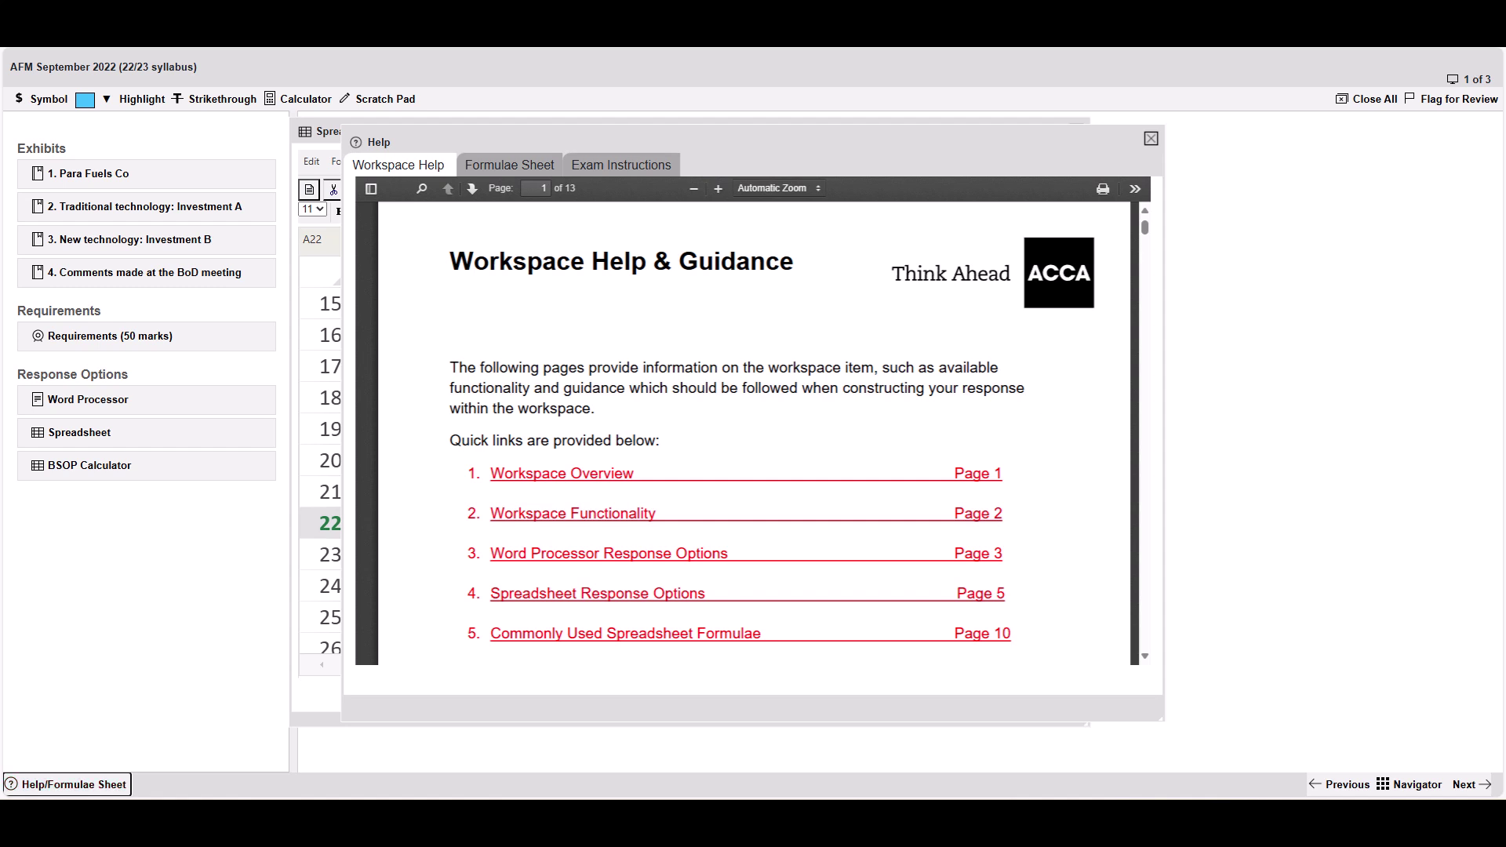
left_click(509, 165)
left_click_drag(628, 141, 571, 101)
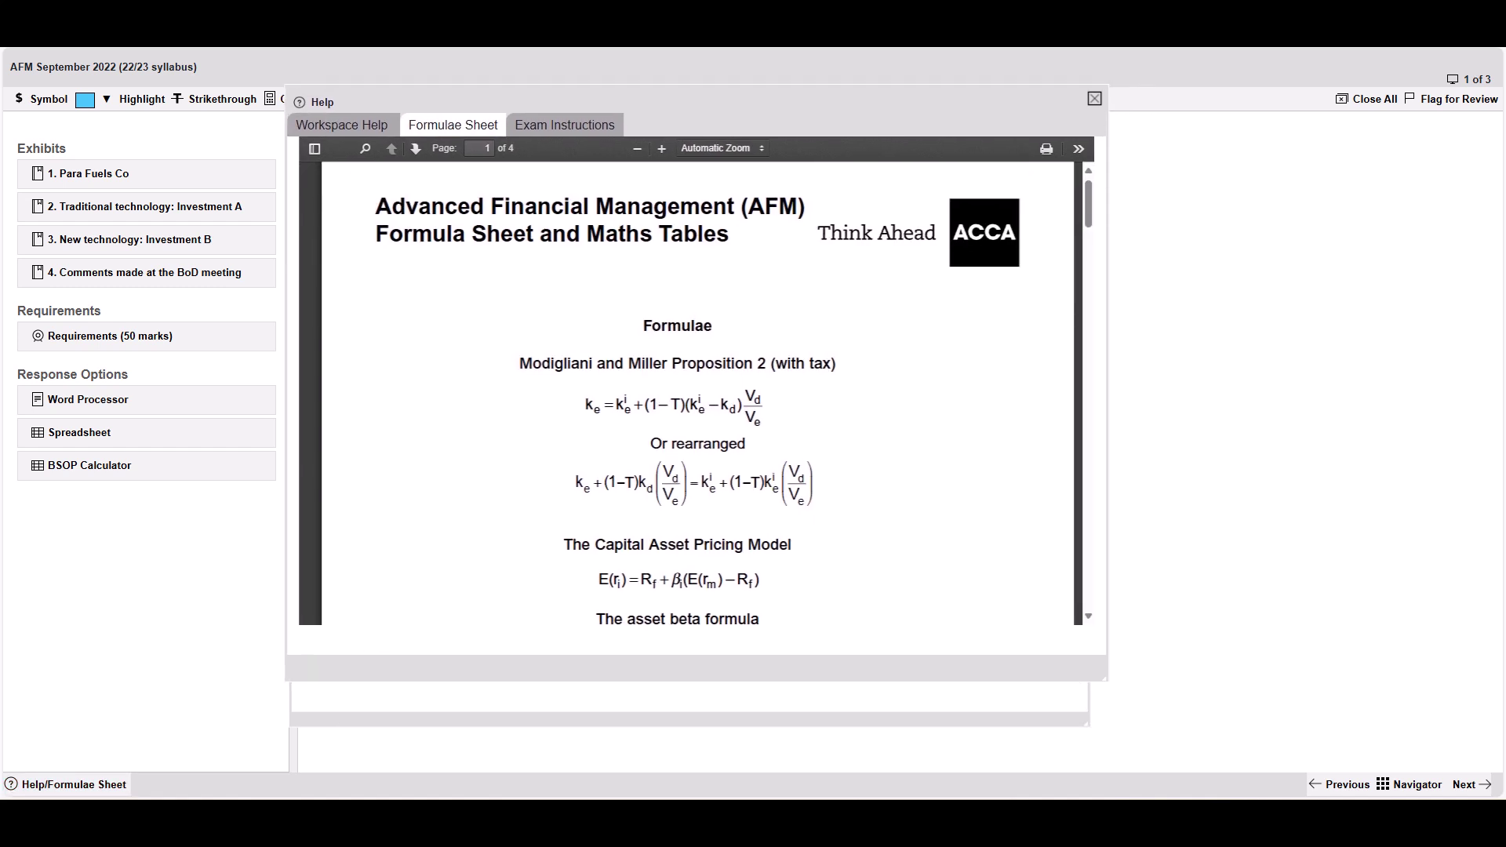
left_click_drag(1104, 678, 1228, 756)
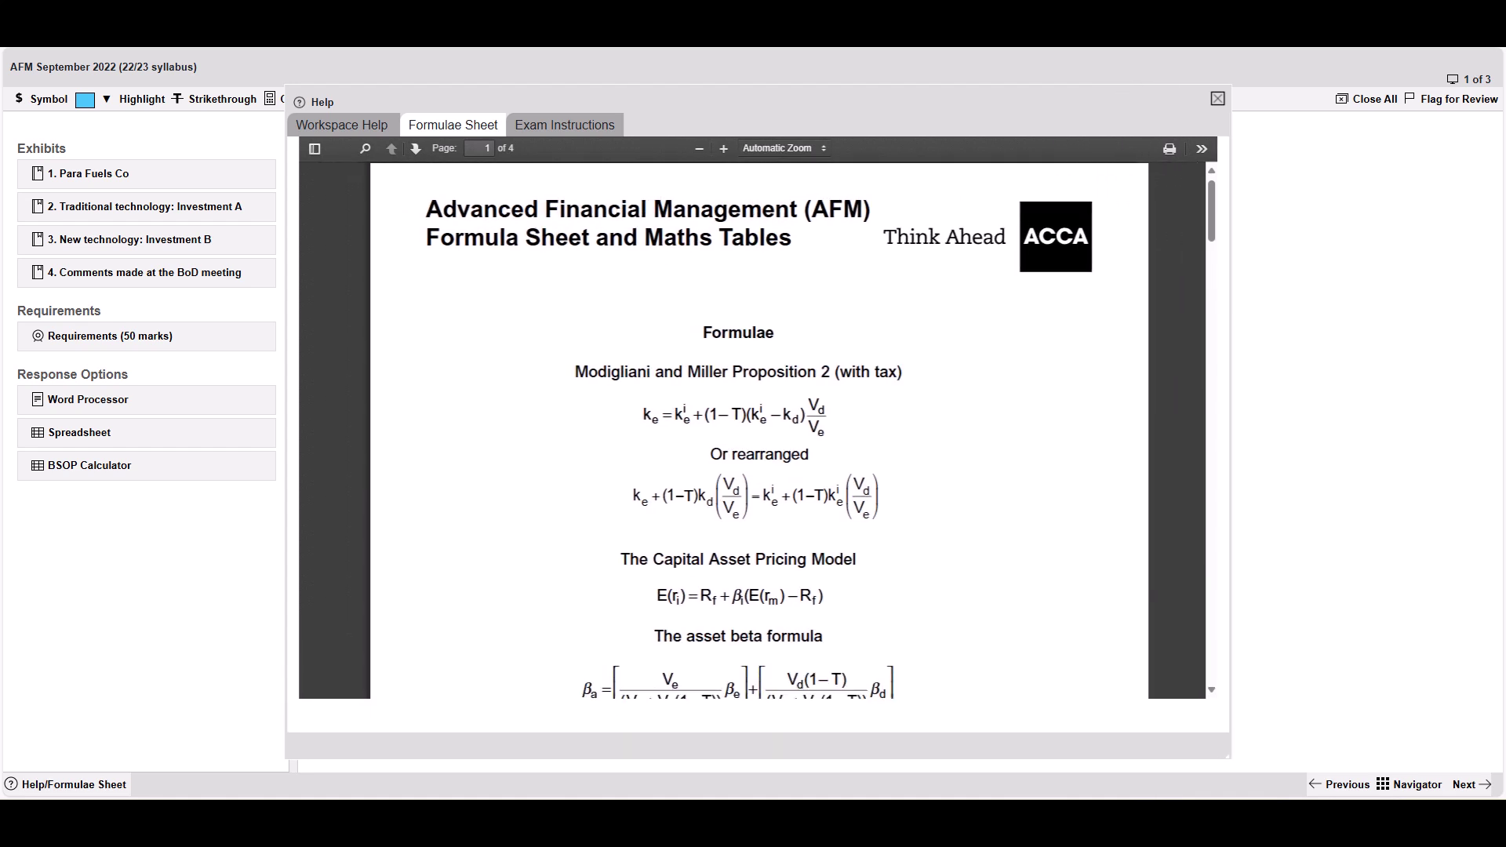
Look through the formula pages to the Present Value Table and mark its heading
scroll(758, 429, "down", 5)
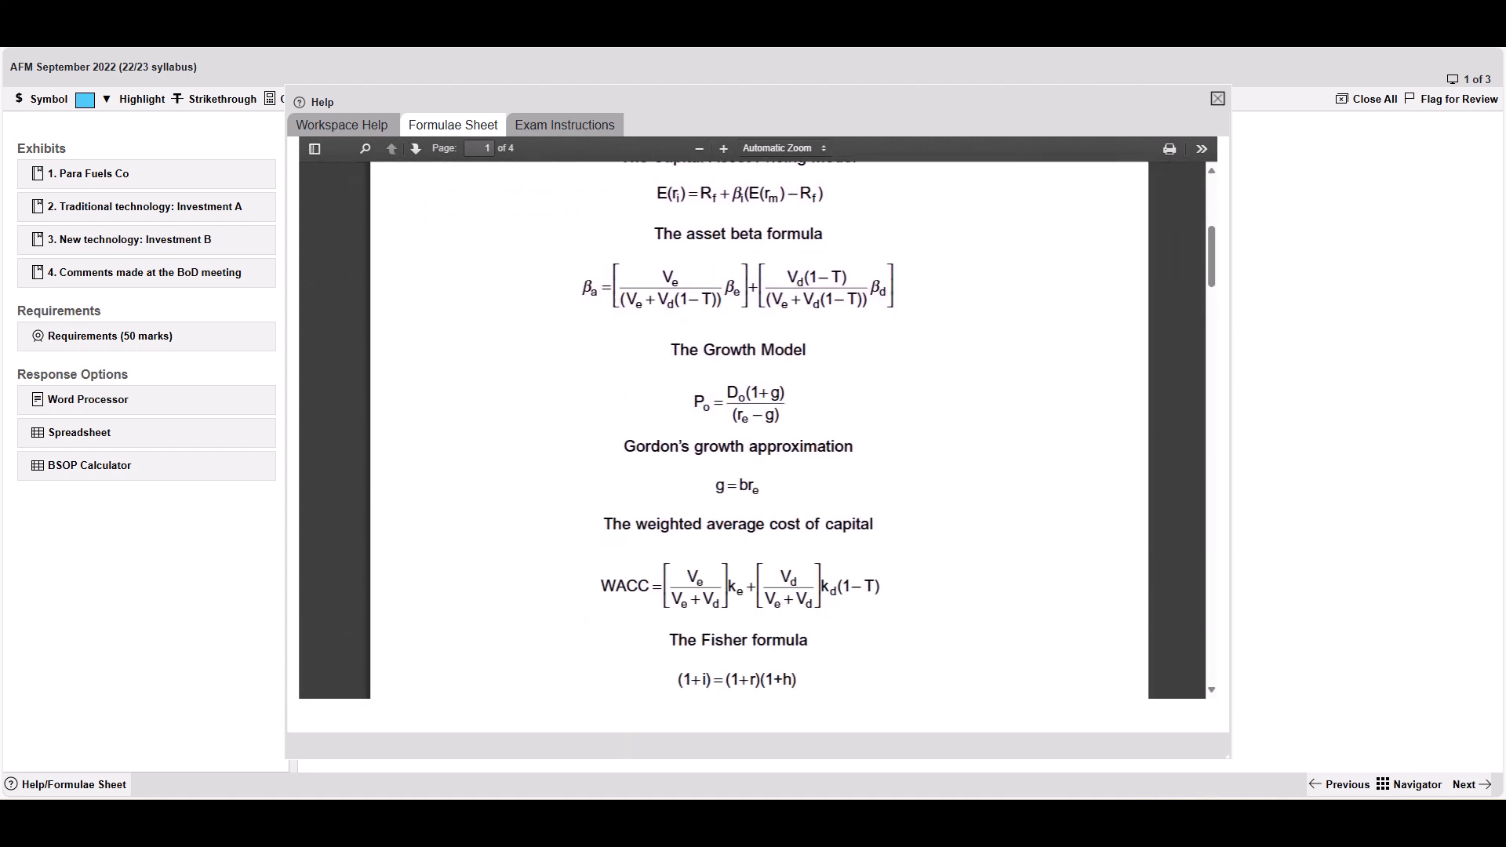
scroll(758, 429, "down", 9)
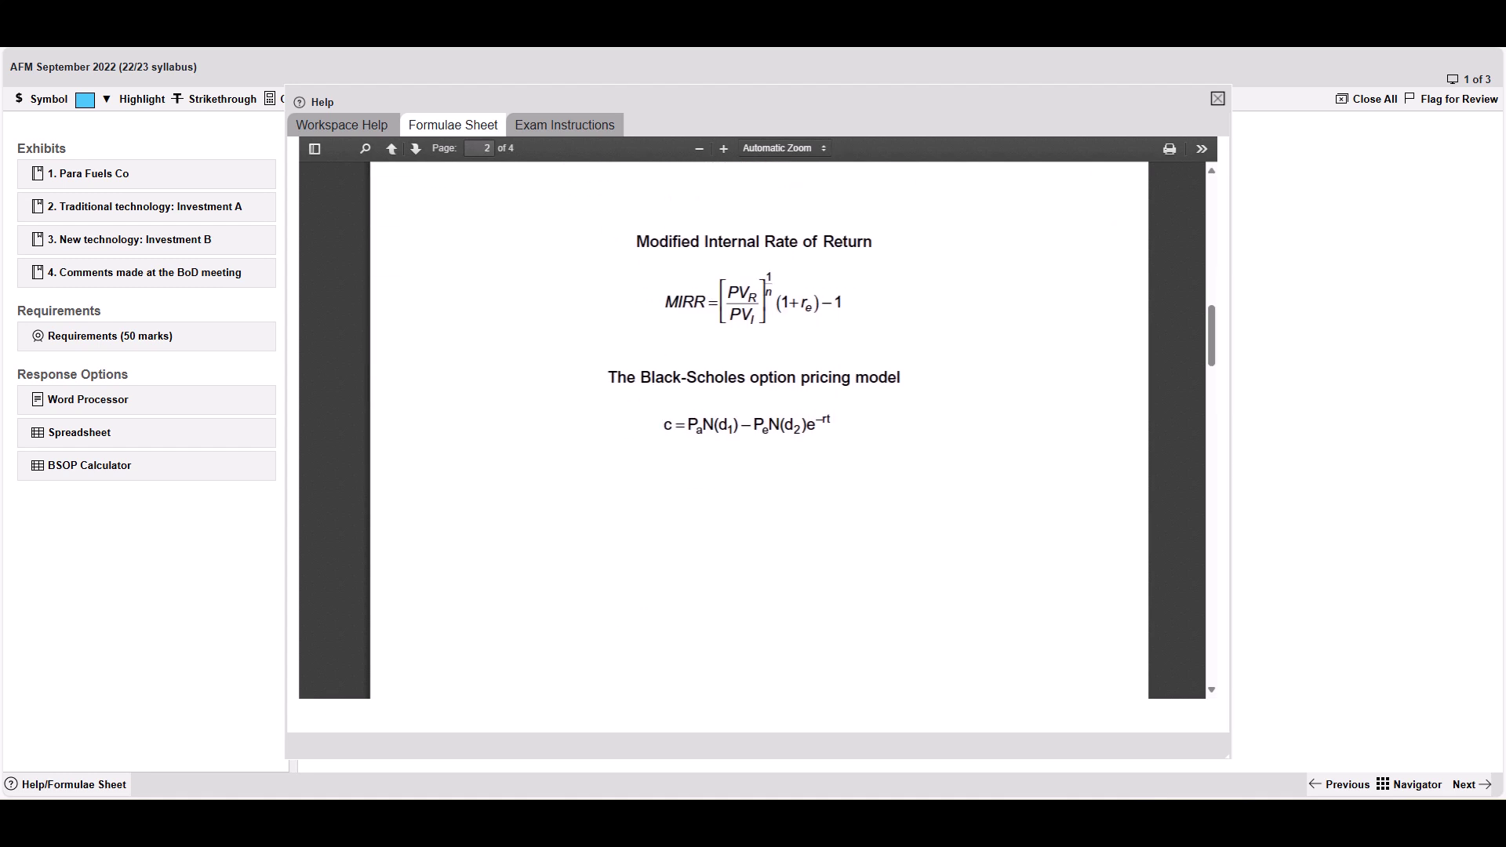
scroll(758, 429, "down", 9)
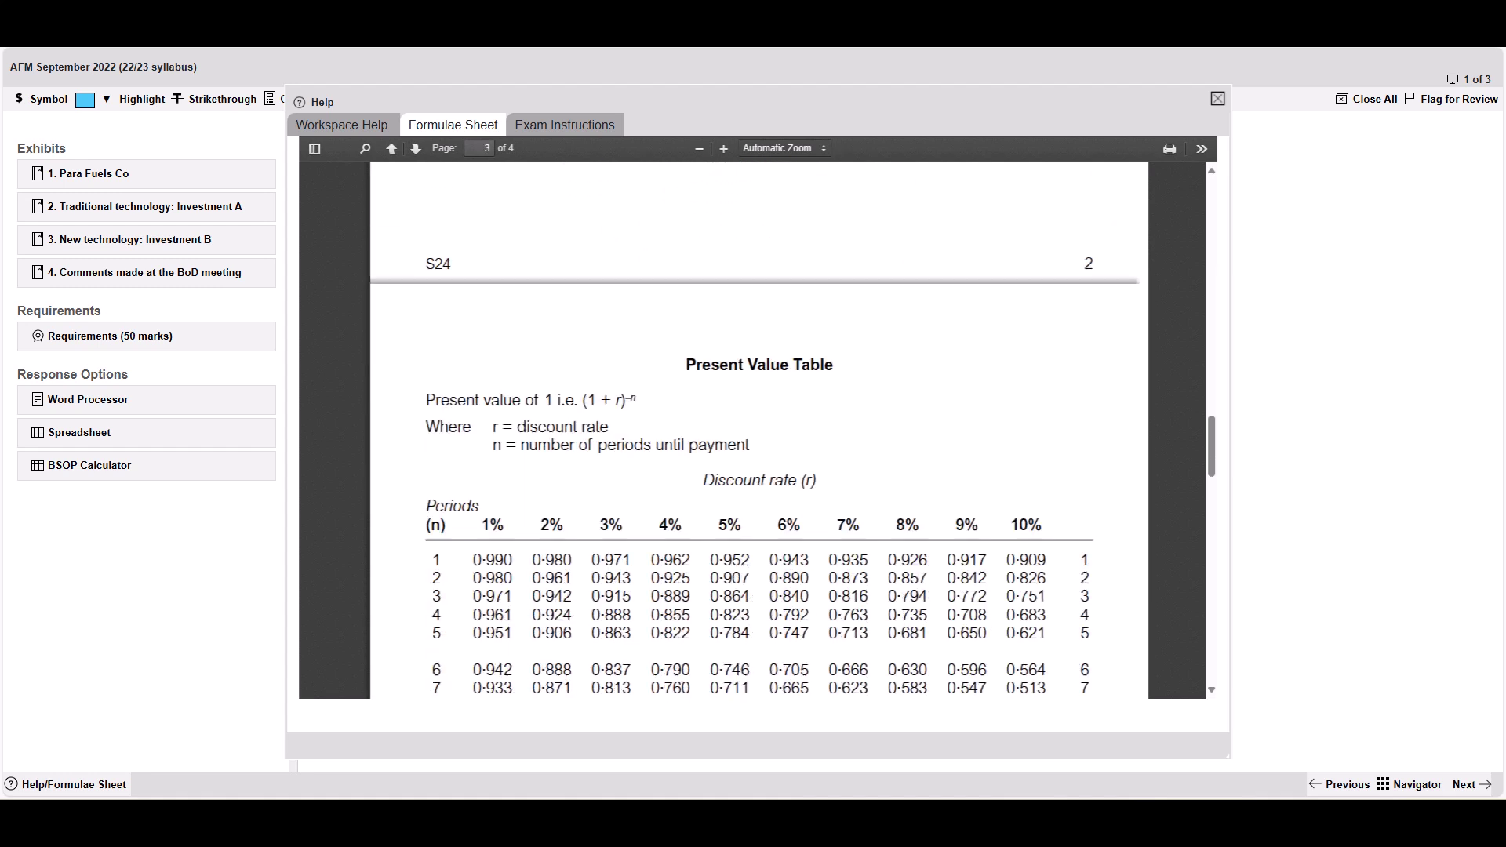
scroll(759, 429, "down", 2)
left_click_drag(686, 238, 789, 238)
left_click(789, 237)
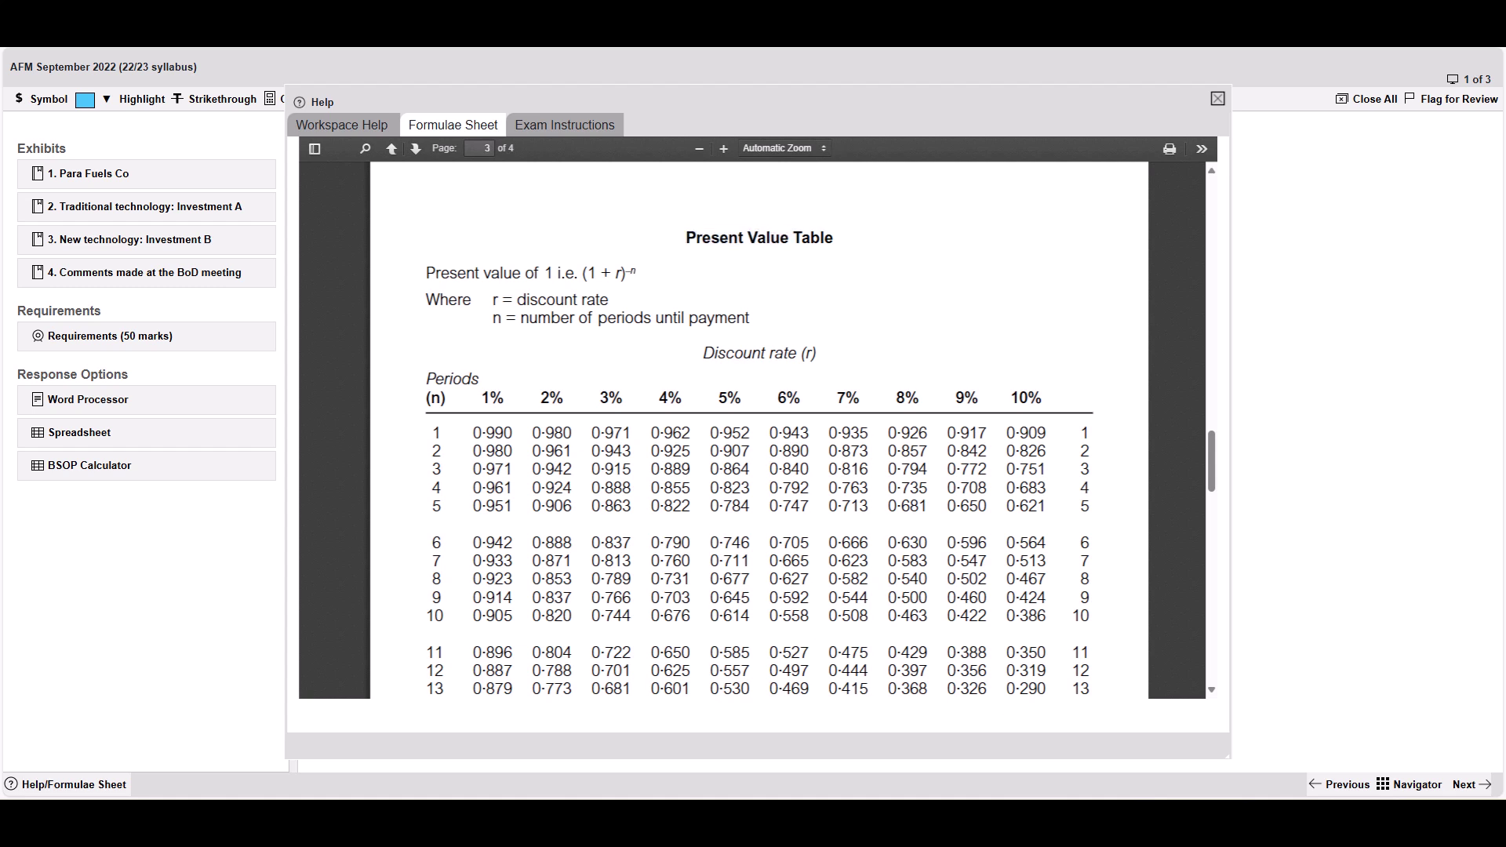
Examine the 10% discount factors for periods 1 to 5 and the 11% to 20% section of the Present Value Table
left_click_drag(1010, 398, 1042, 397)
left_click(1043, 398)
double_click(1033, 433)
double_click(1033, 451)
double_click(1033, 469)
double_click(1033, 488)
double_click(1032, 506)
left_click(1033, 506)
scroll(759, 430, "down", 4)
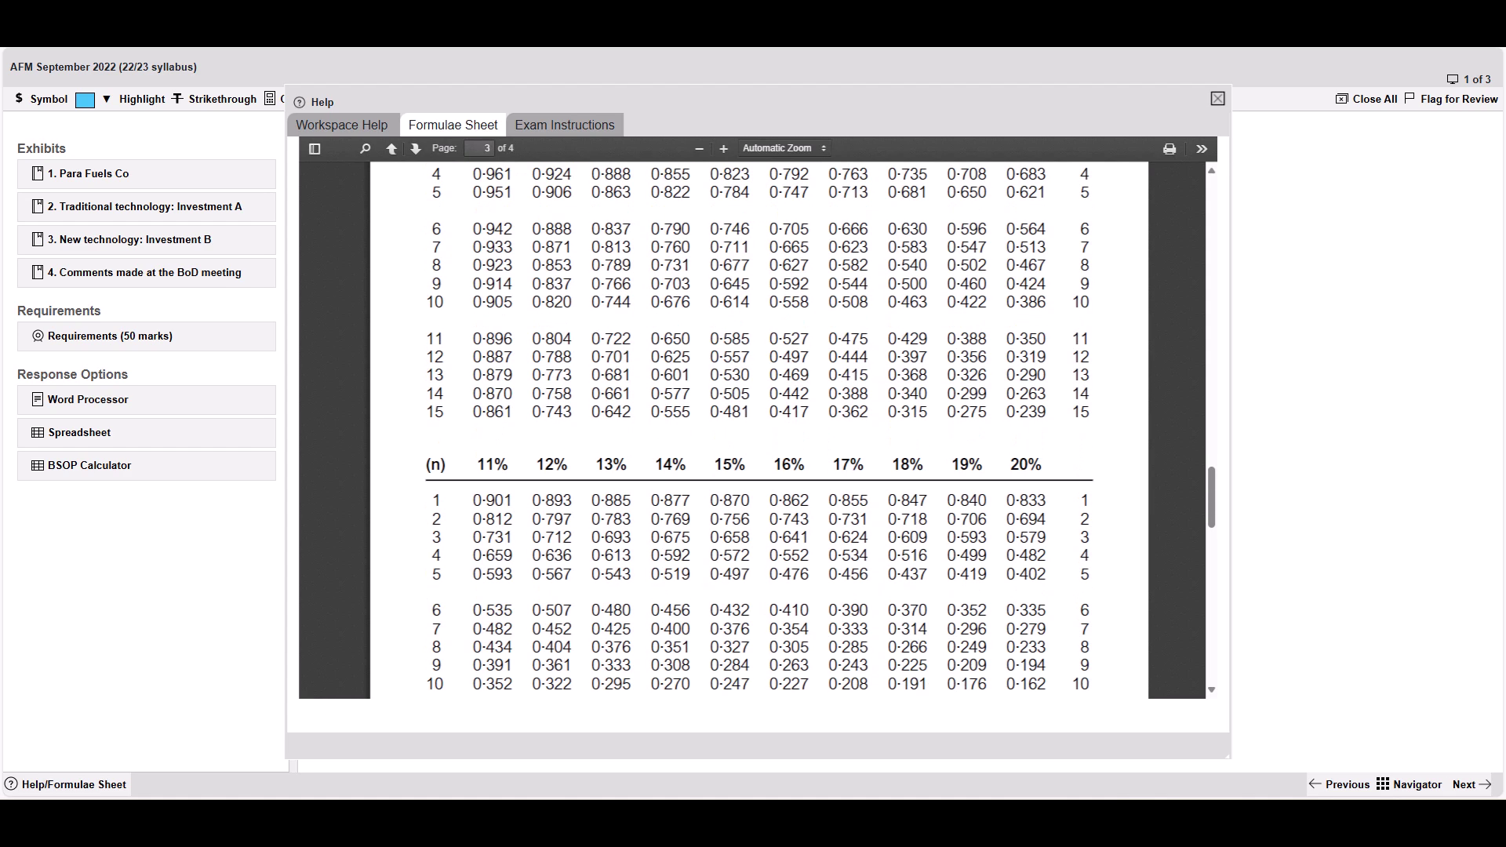
scroll(759, 430, "up", 3)
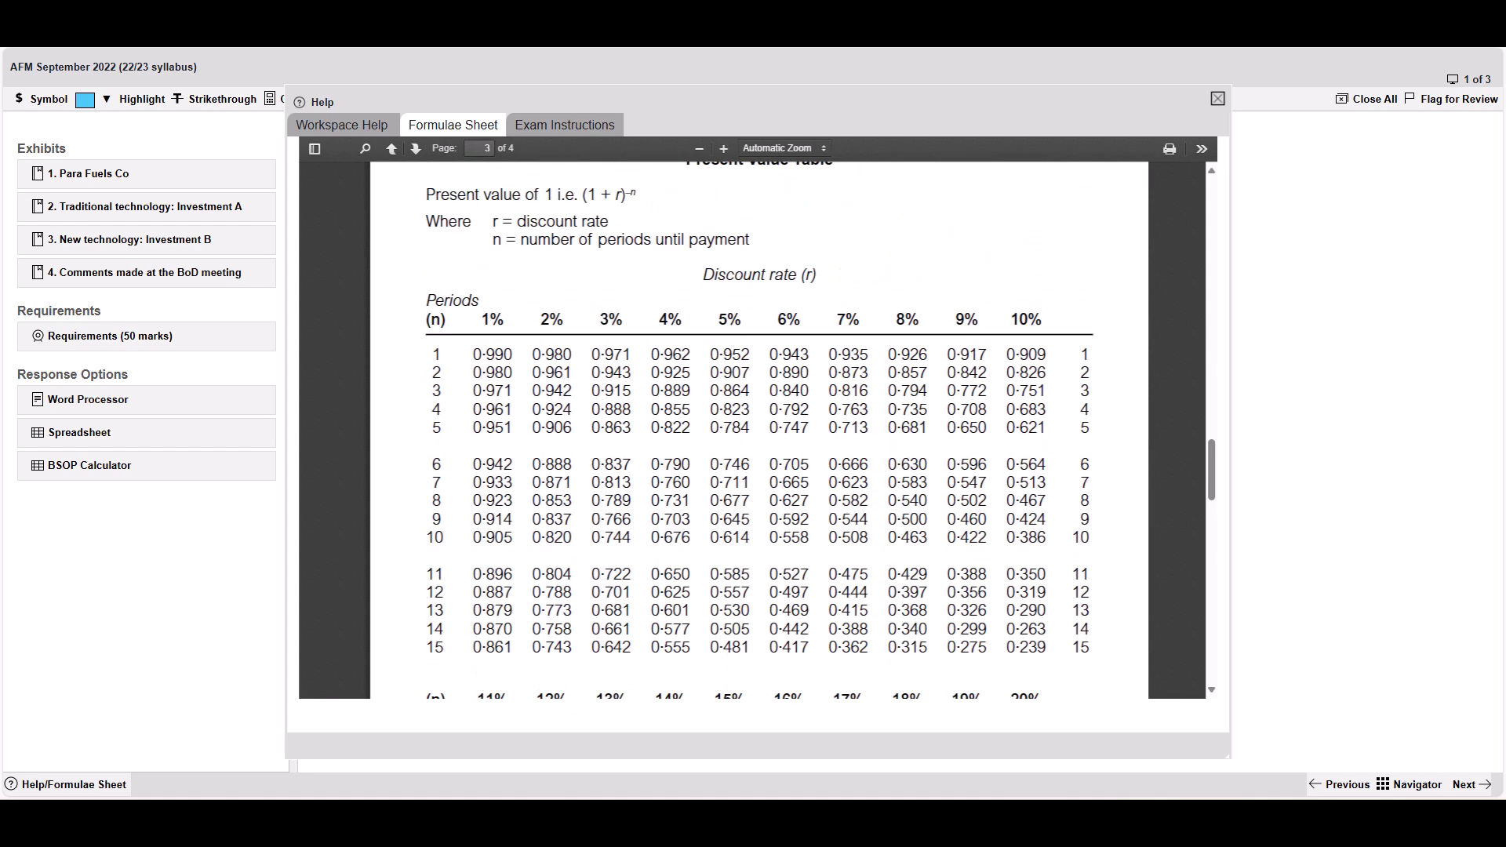
Look through the annuity table on the last page of the formulae sheet, then close the help window
scroll(759, 430, "down", 11)
double_click(734, 391)
scroll(734, 392, "down", 3)
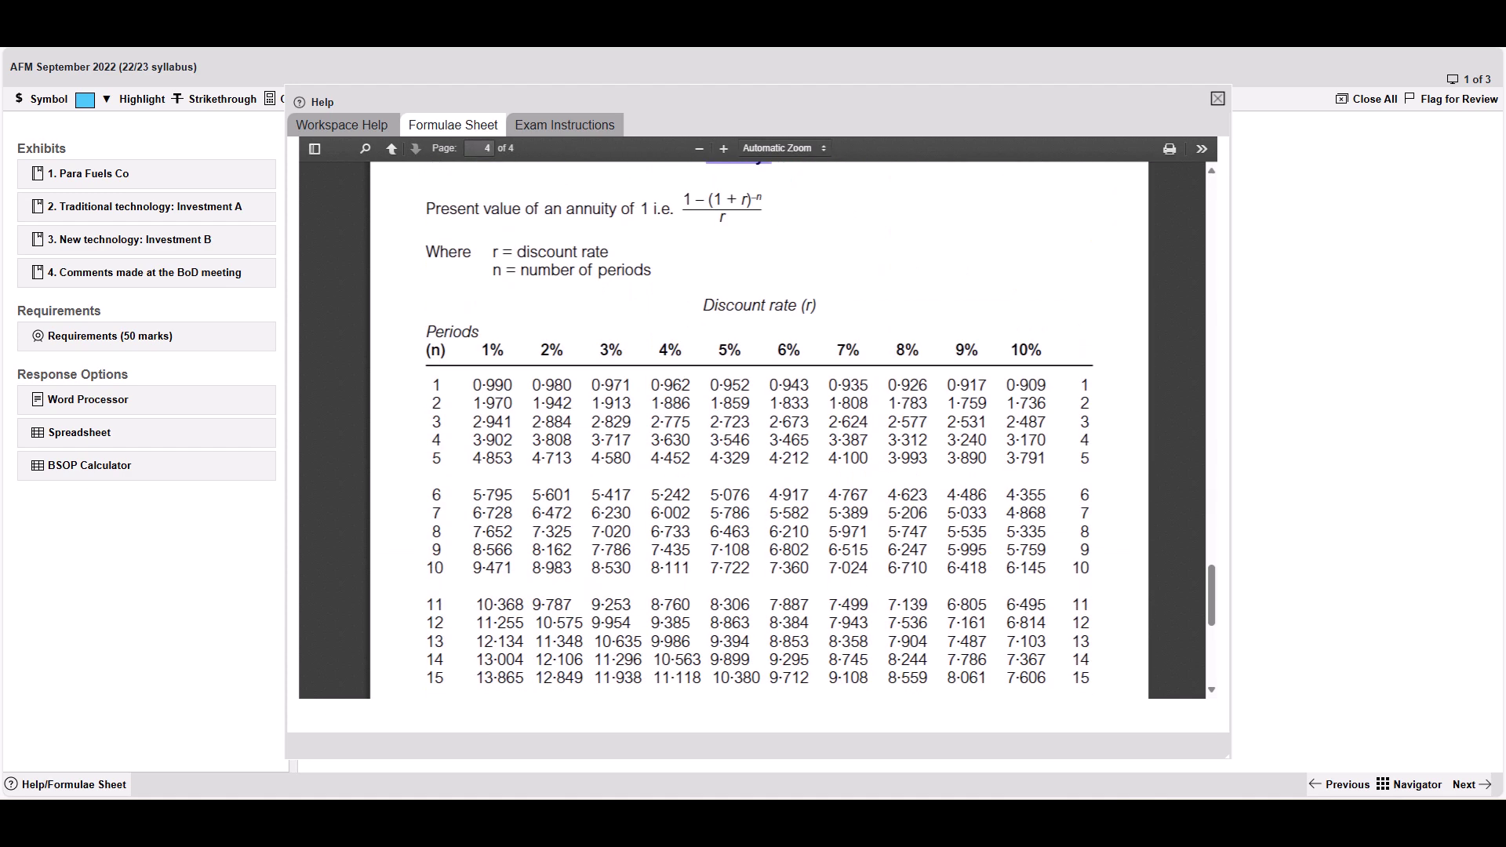
scroll(758, 430, "down", 1)
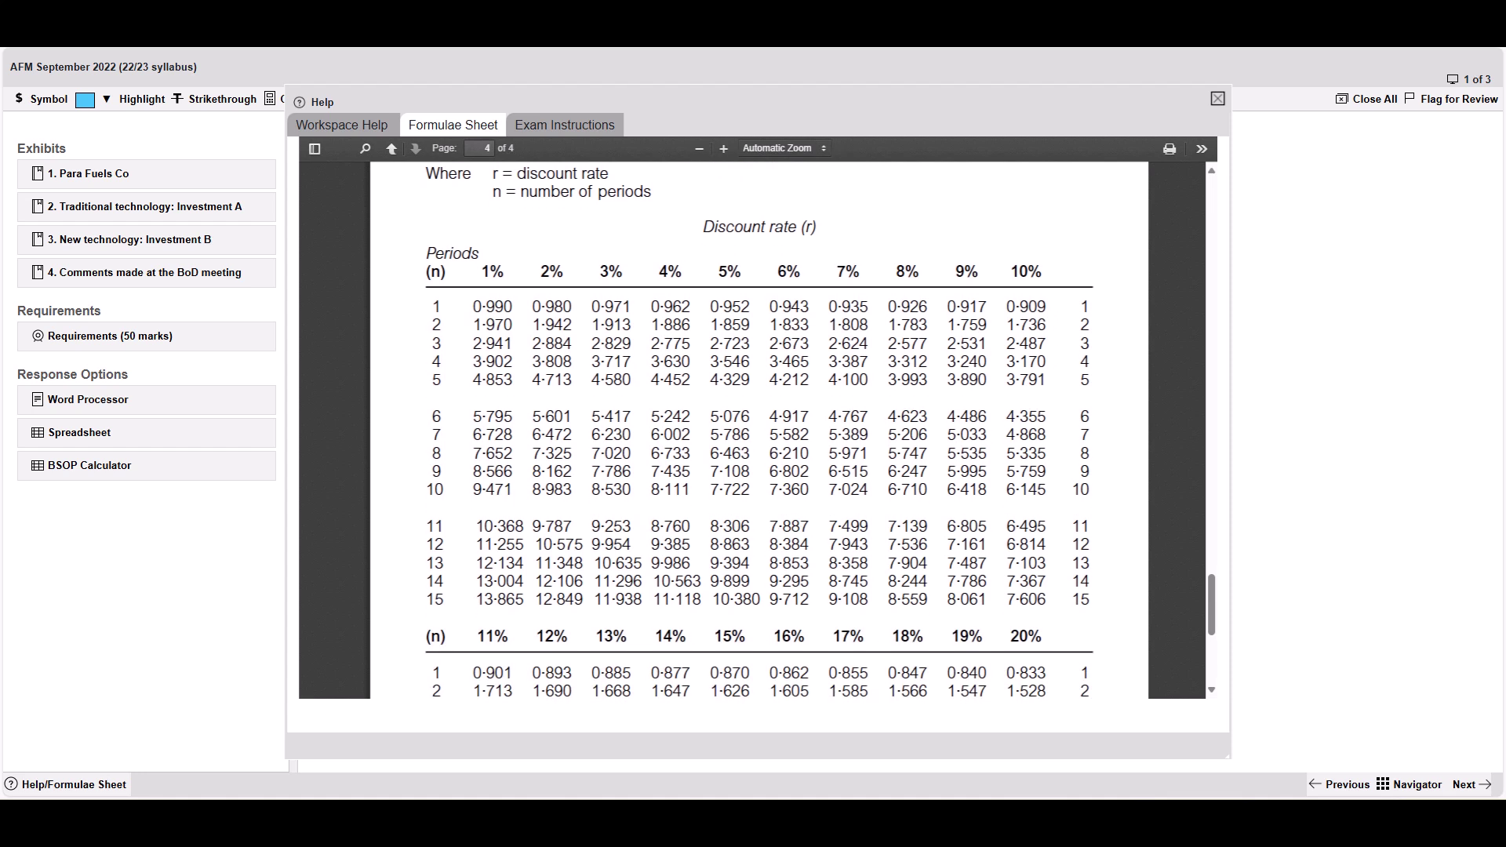
left_click(1217, 99)
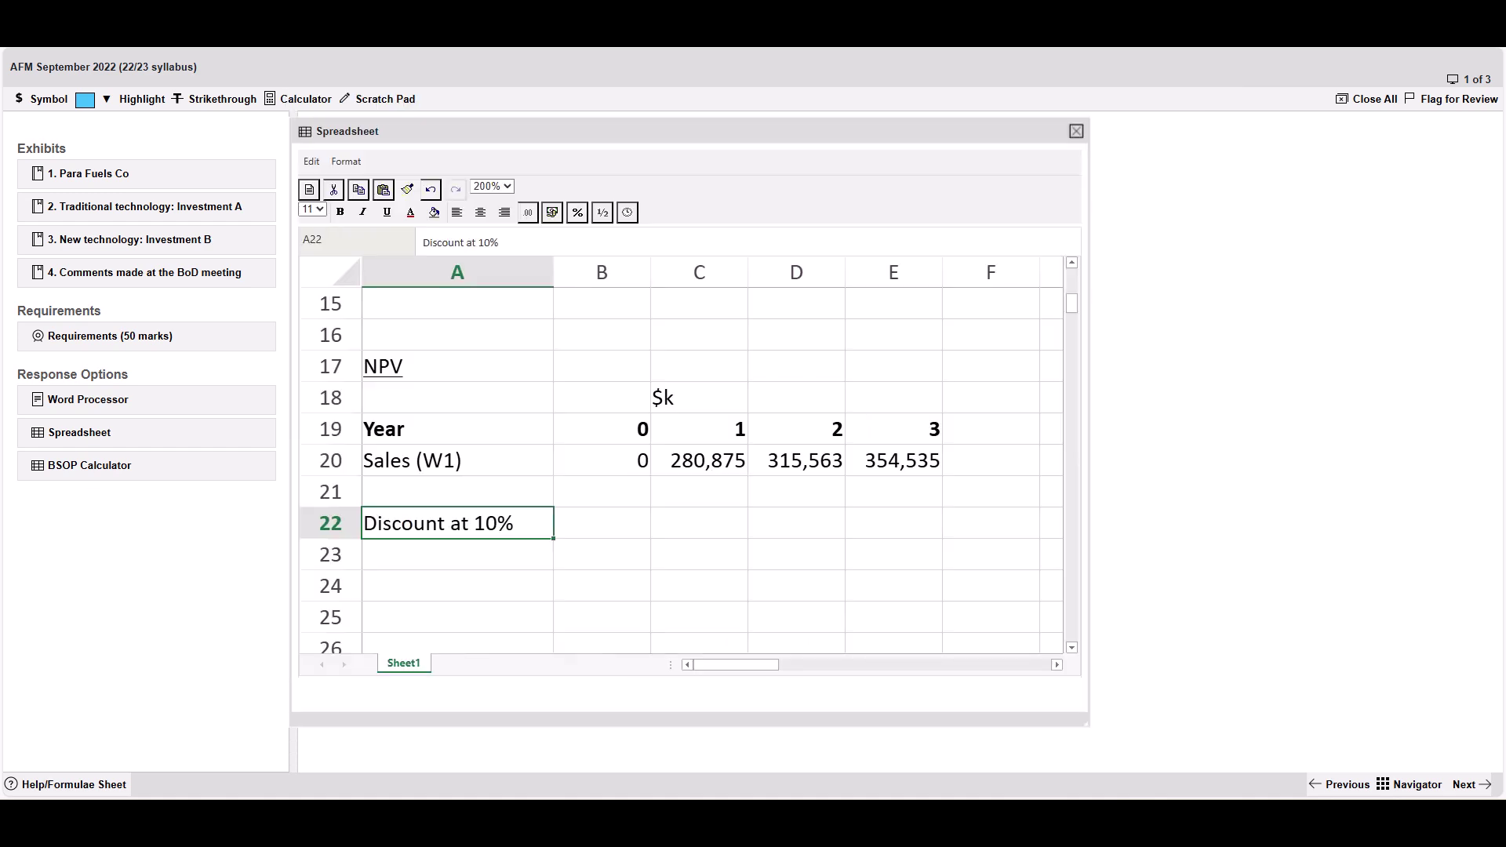
Enter the discount factor formula =(1+10%)^-B19 in cell B22 for year 0
left_click(601, 523)
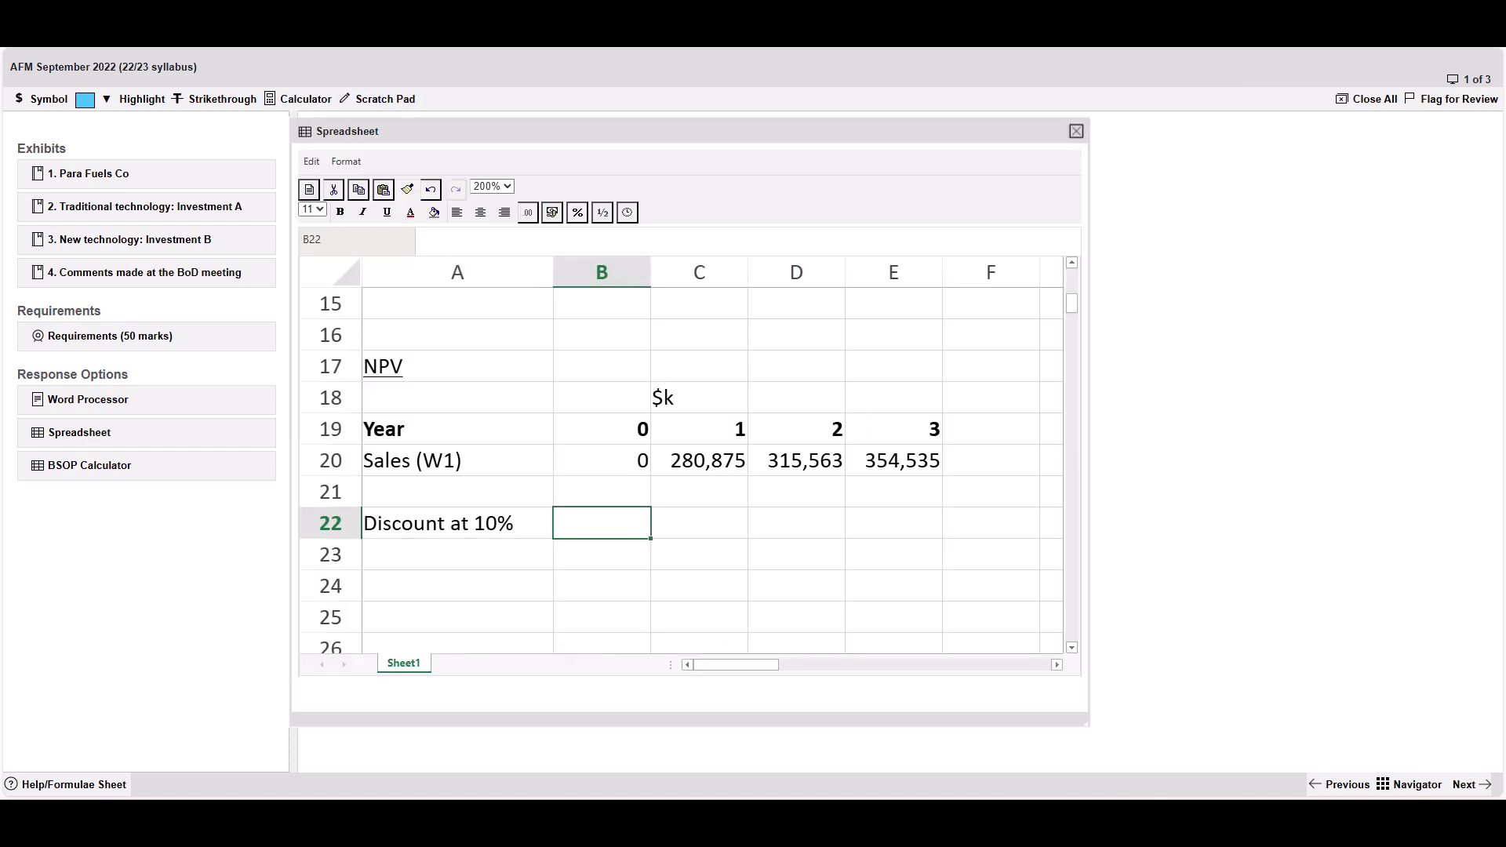
type("=(1+1")
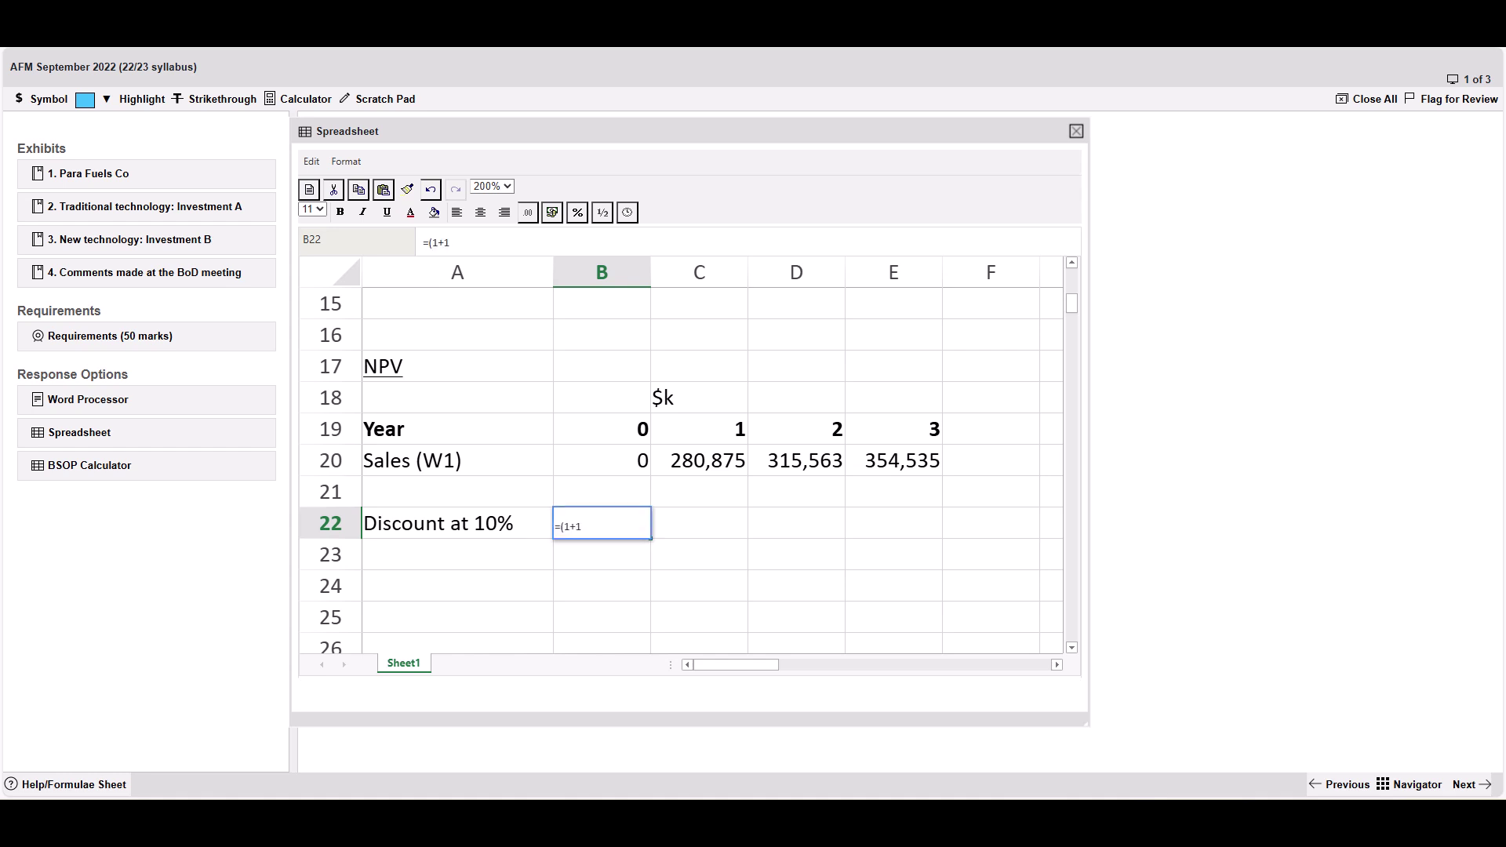
type("0%)^-")
left_click(601, 429)
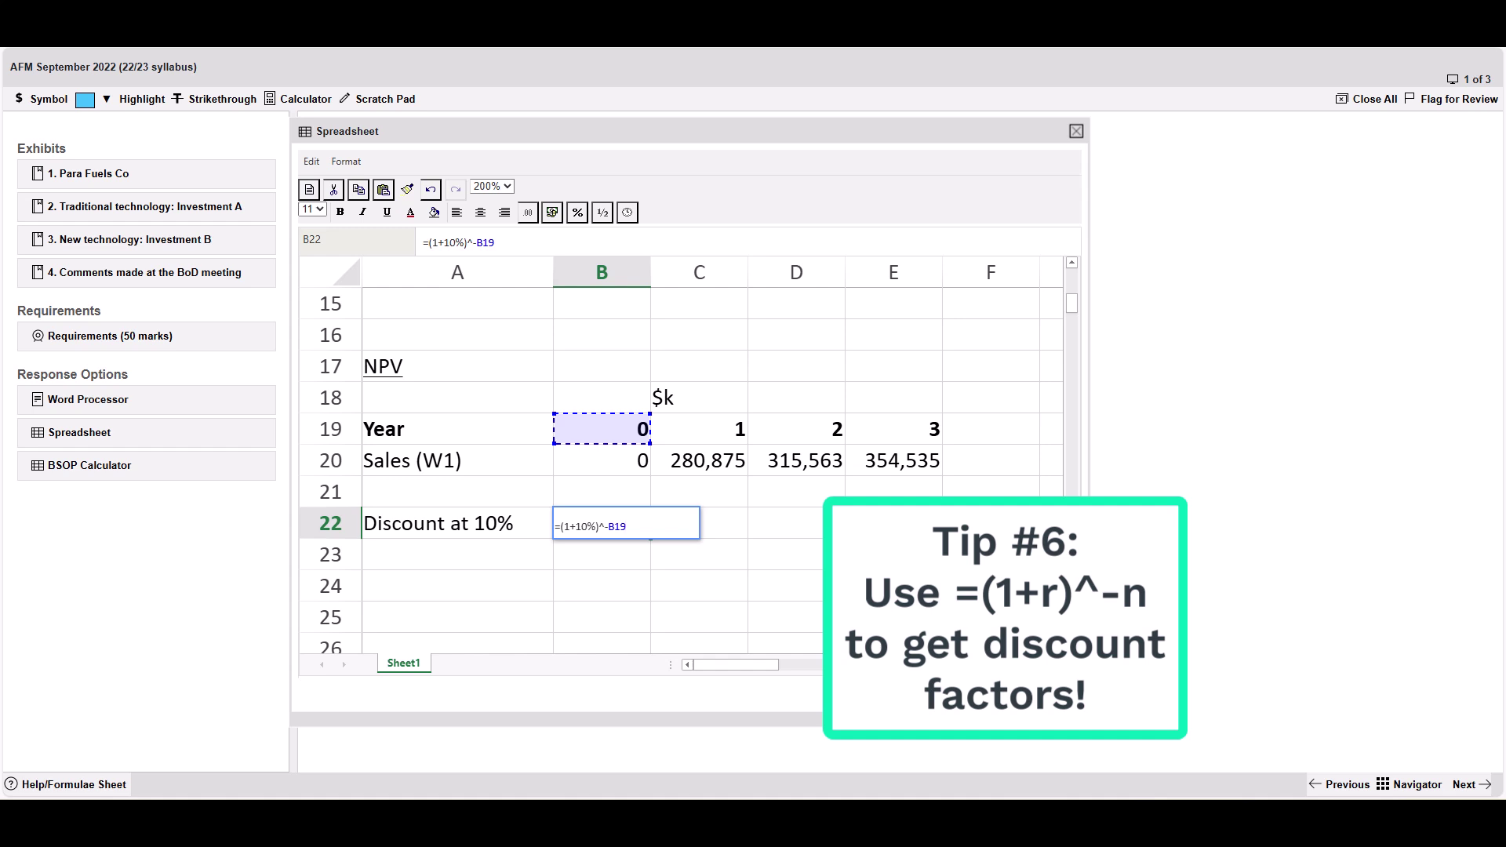
key("Return")
Fill the discount factor formula from B22 across to E22 for years 1 to 3
left_click(602, 523)
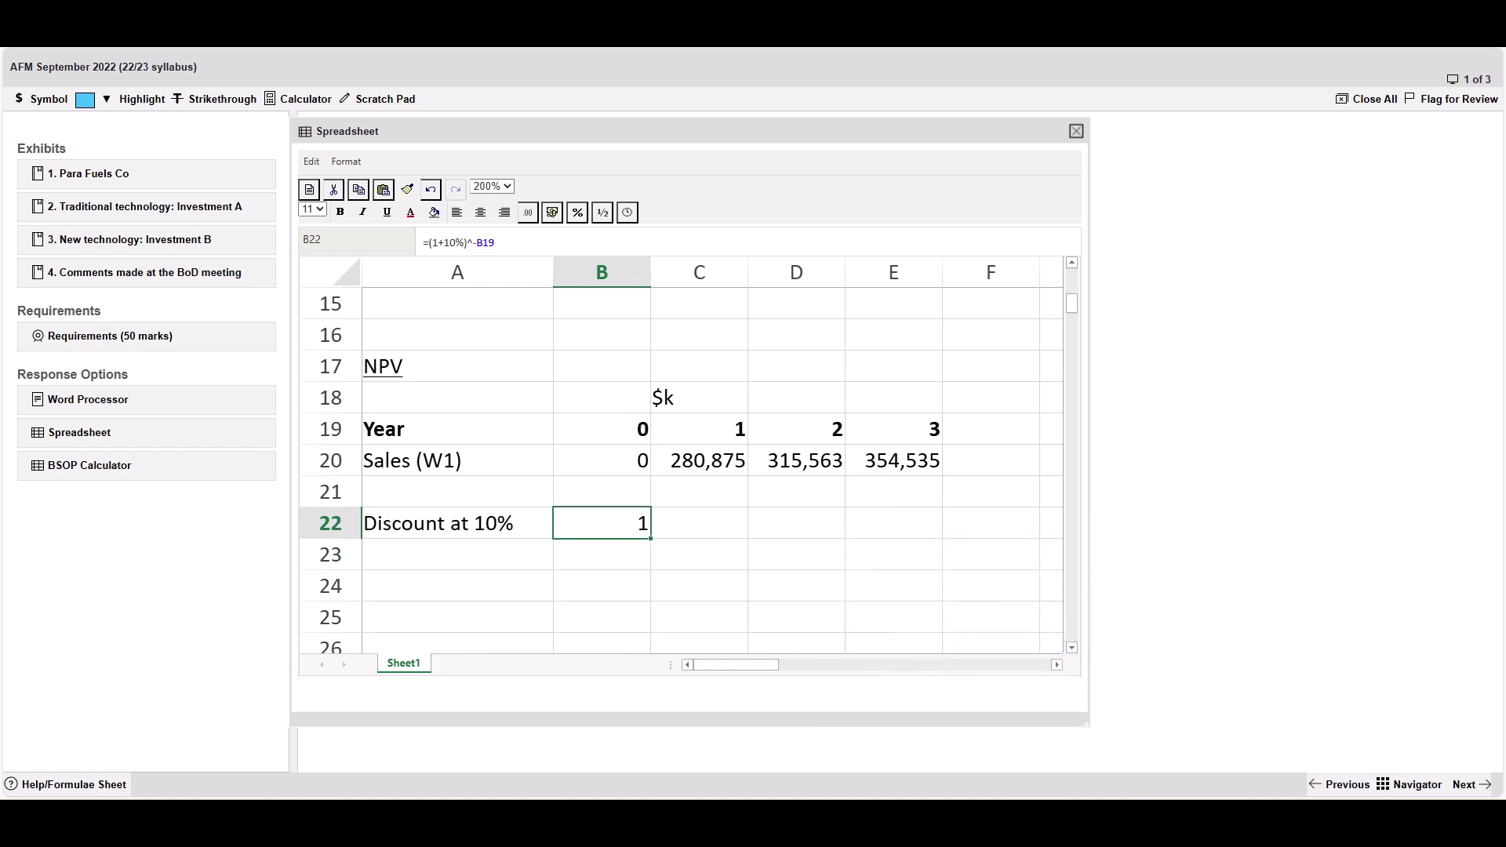
key("shift+Right")
key("shift+Right")
key("shift+Right")
key("ctrl+r")
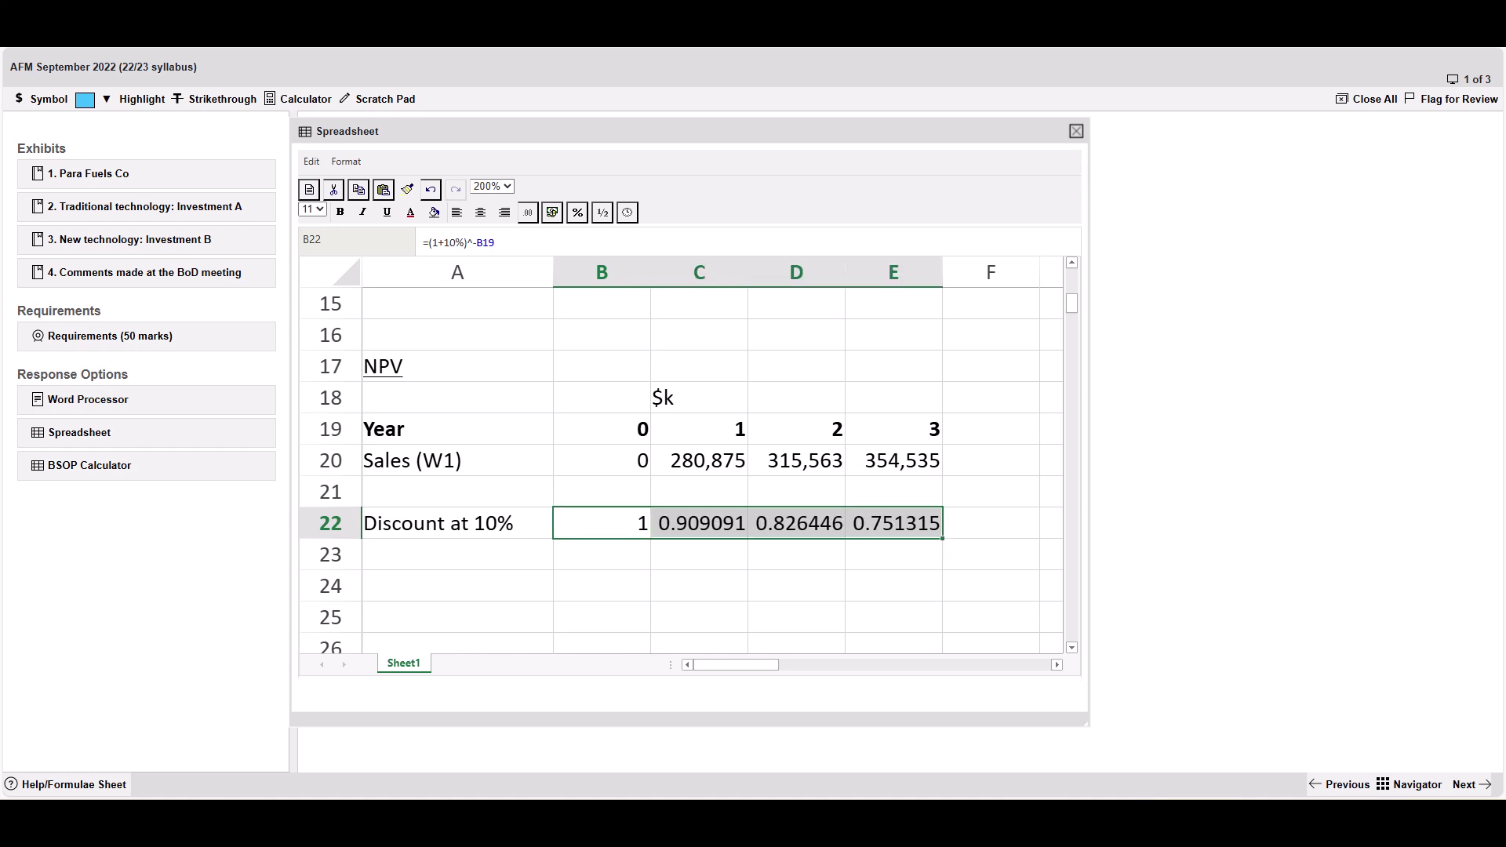
Check the cell references in the copied discount factor formulas in C22, D22 and E22
left_click(699, 554)
key("Up")
key("F2")
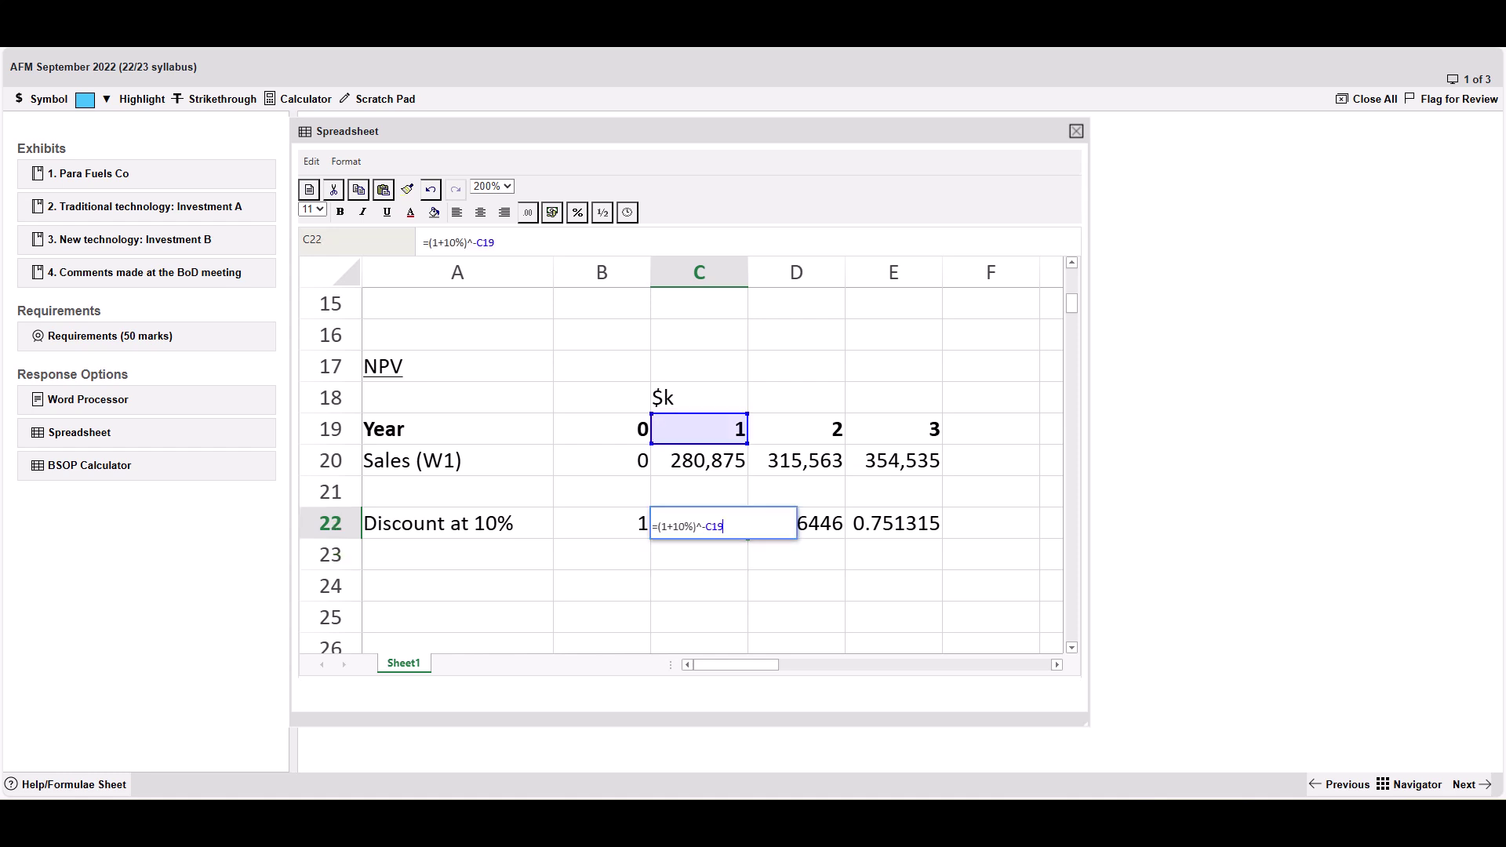
key("Return")
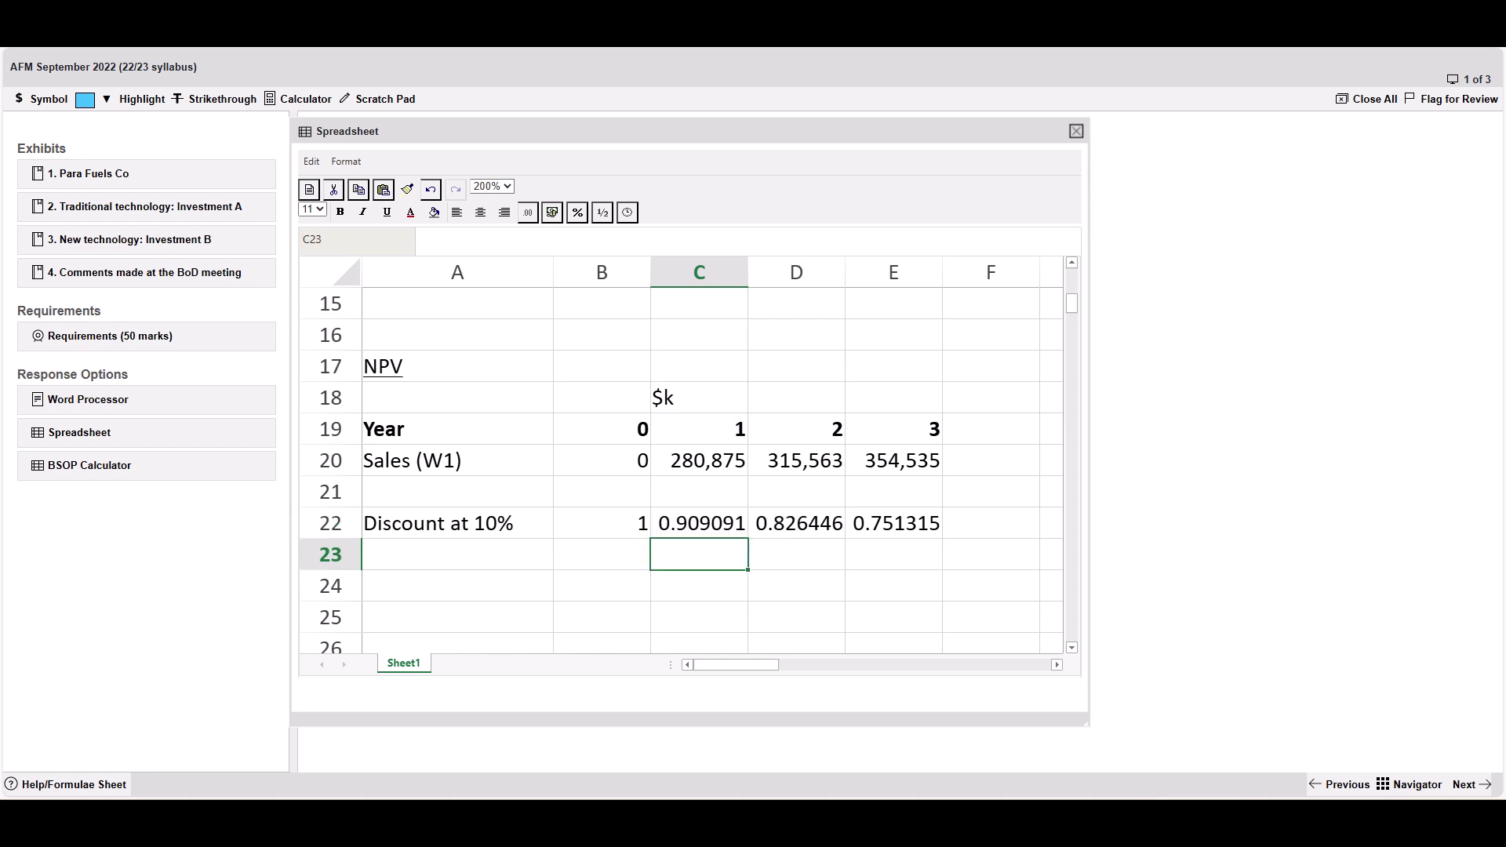
double_click(796, 523)
key("Return")
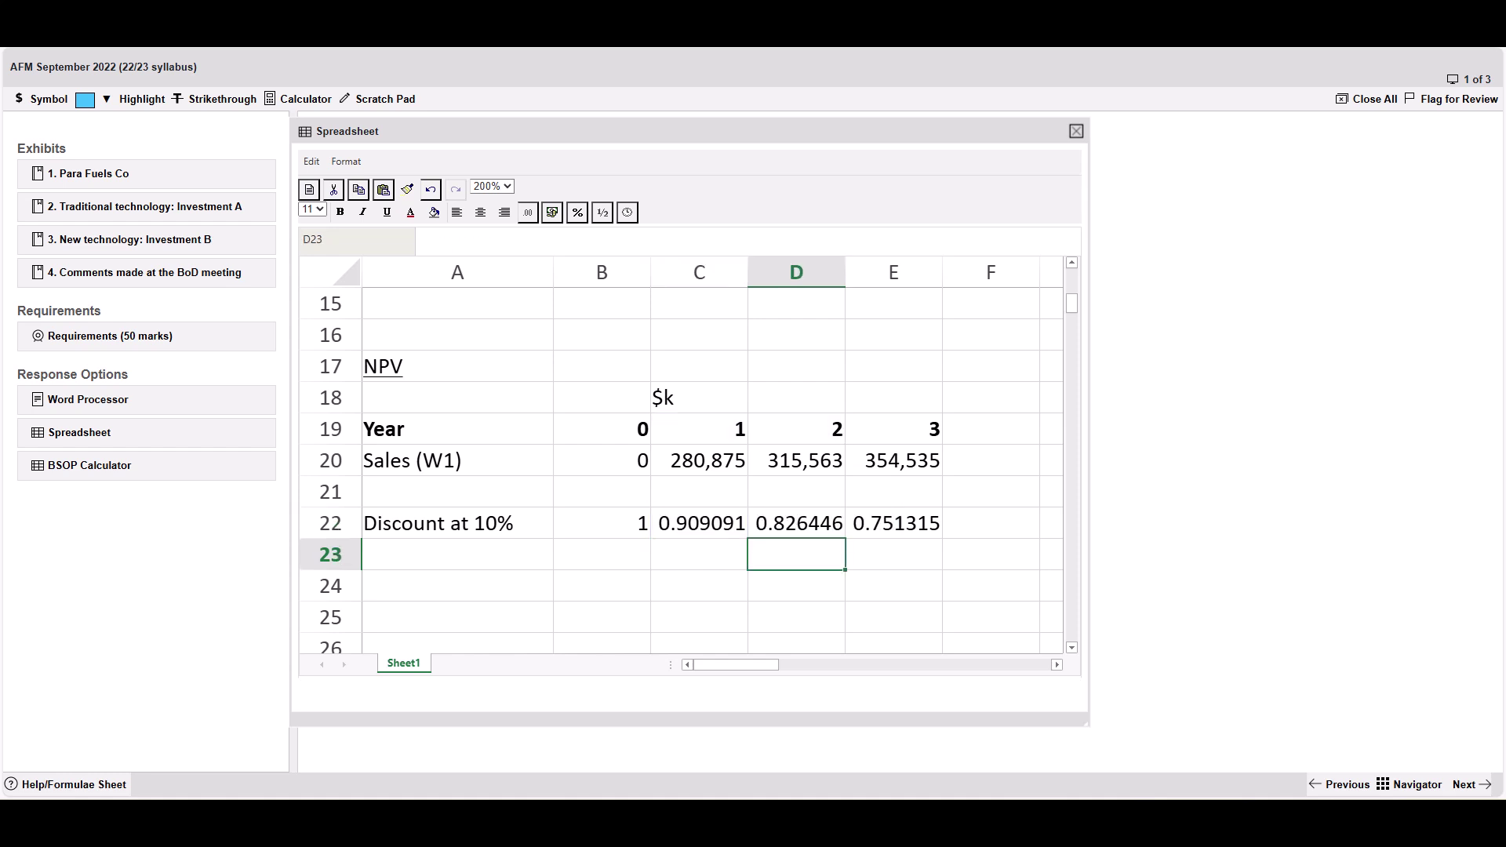
double_click(893, 523)
key("Return")
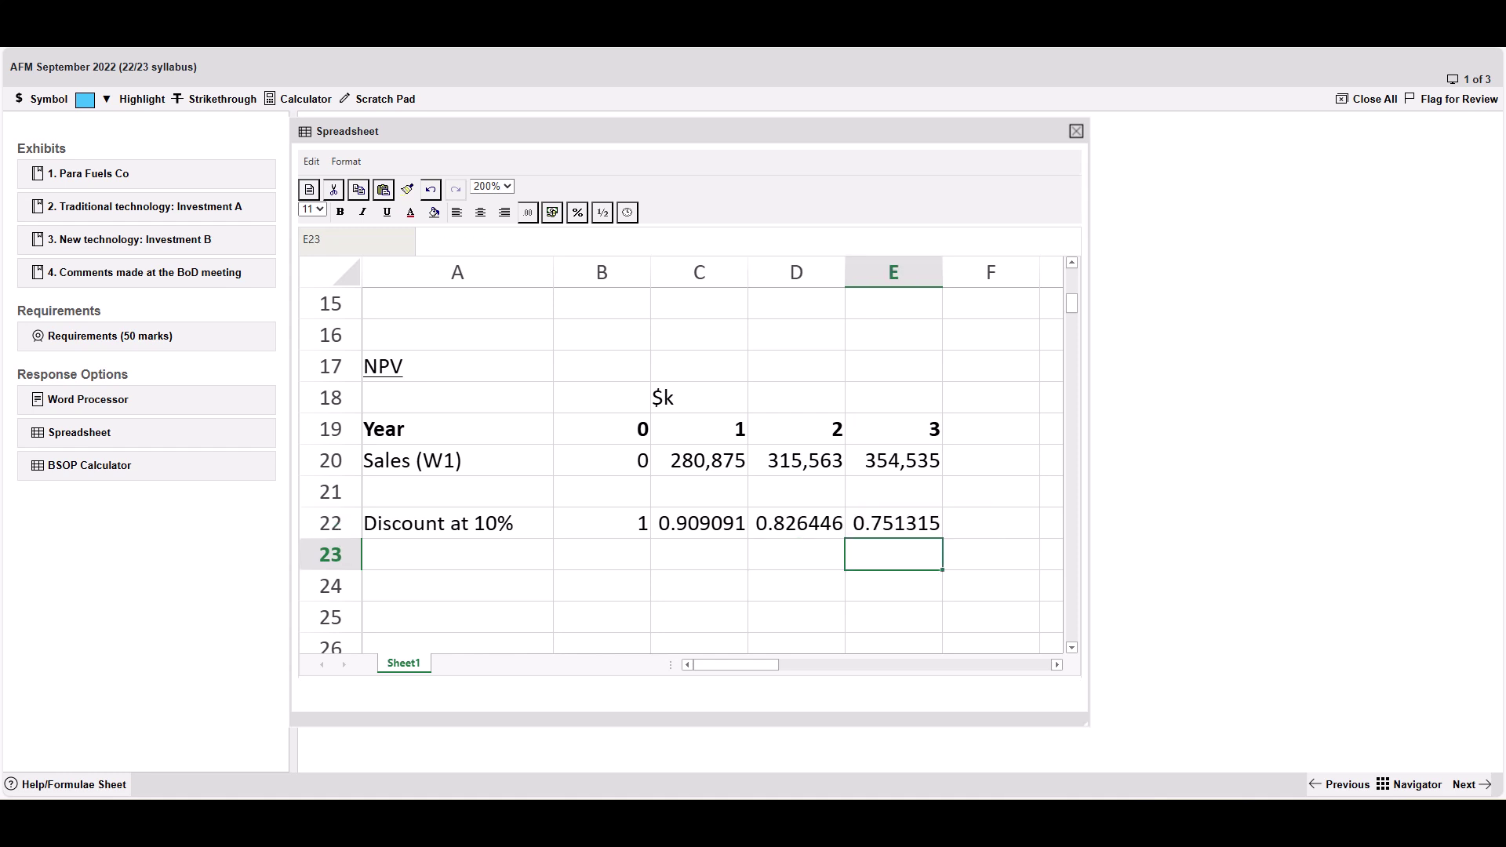
Reopen the formulae sheet at the Present Value Table, compare its 10% factors with row 22, and close it again
left_click(67, 784)
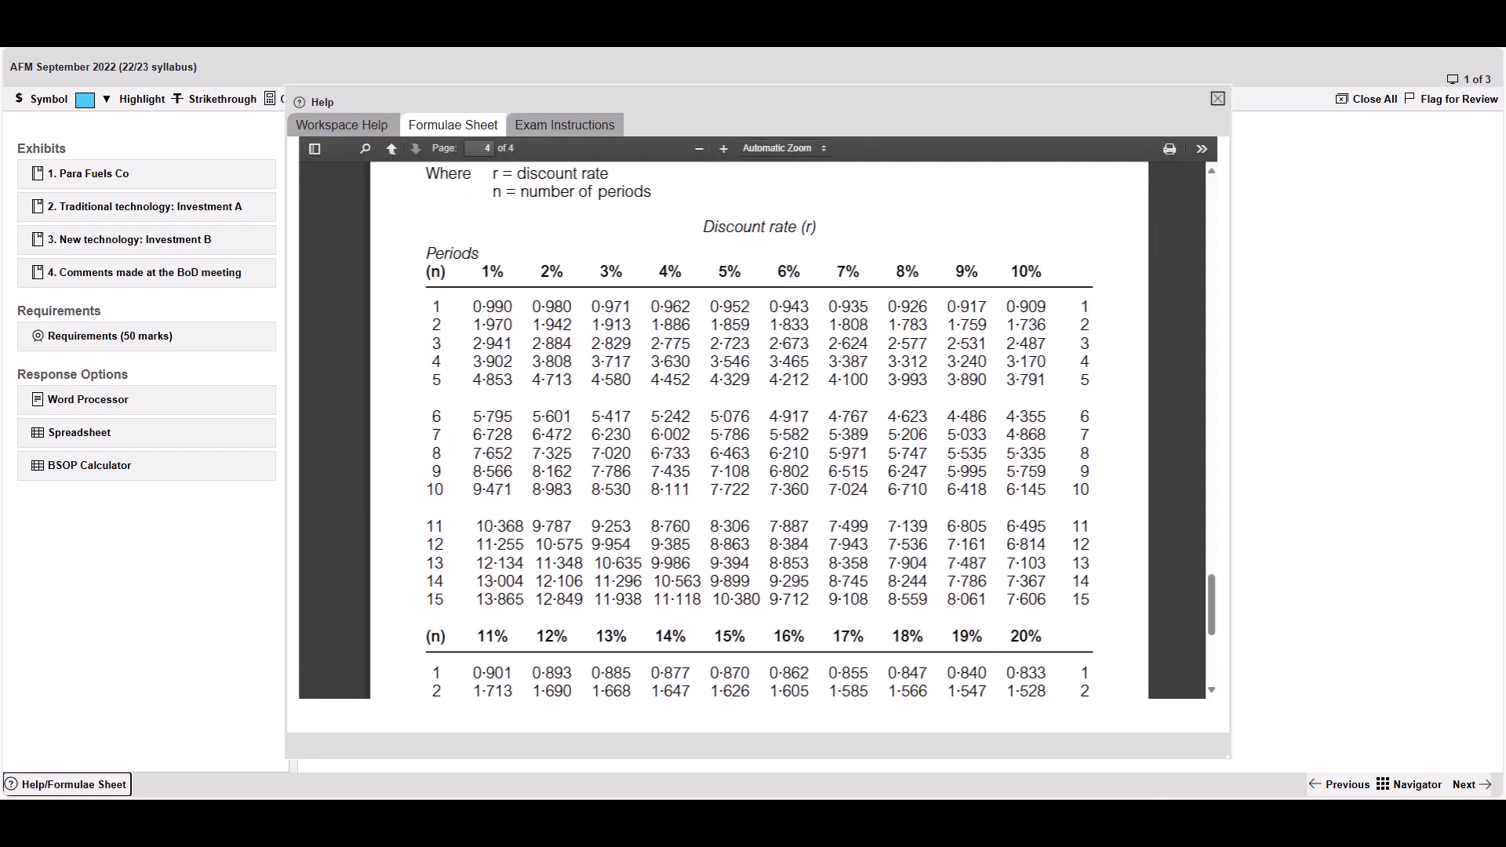
left_click_drag(964, 272, 980, 272)
scroll(759, 430, "up", 12)
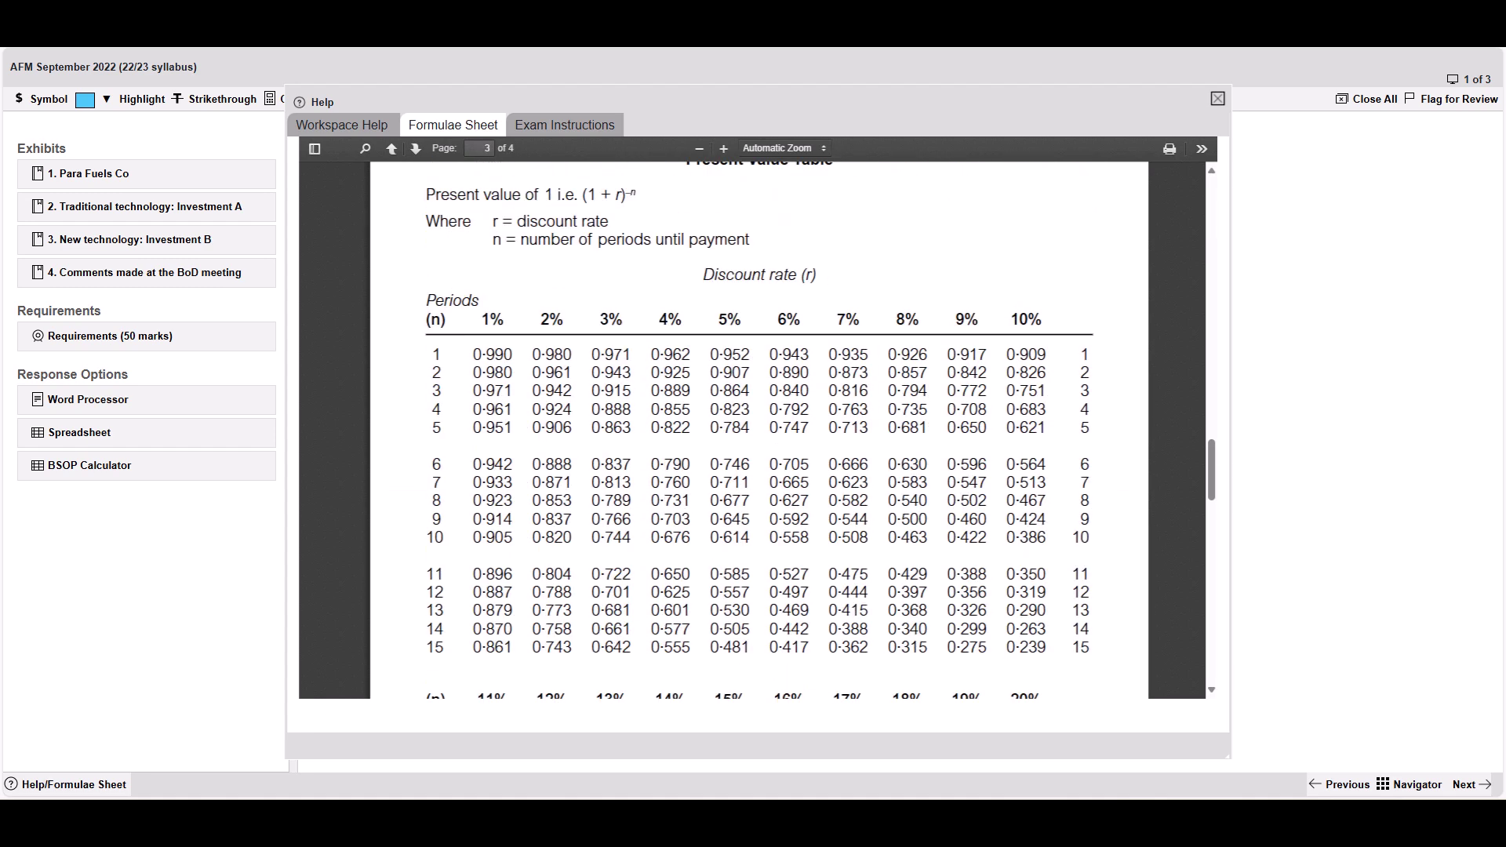
scroll(759, 430, "down", 1)
scroll(759, 430, "up", 1)
left_click(1217, 98)
left_click(699, 555)
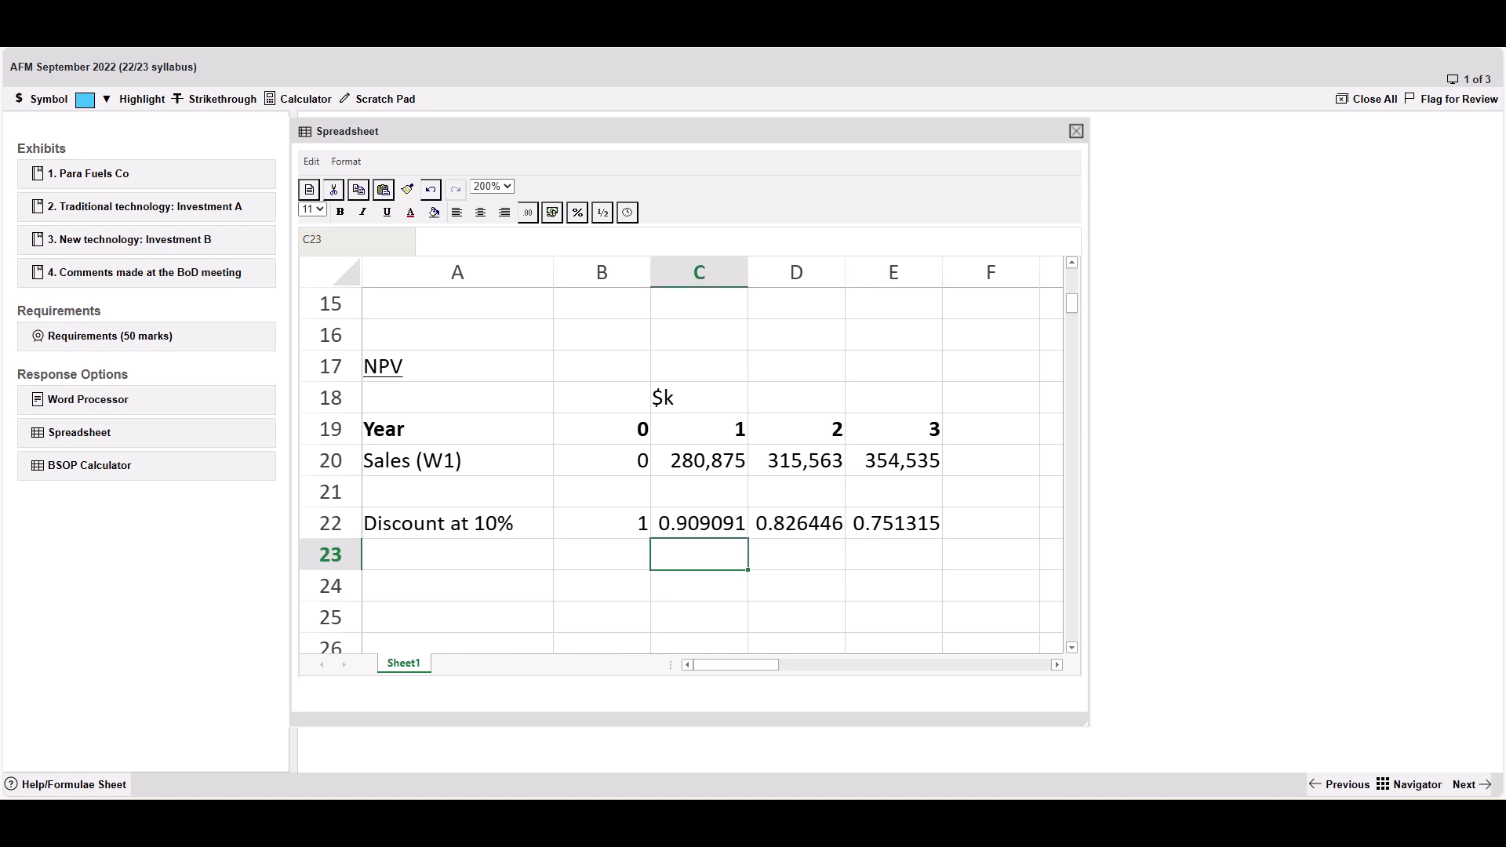
left_click(699, 523)
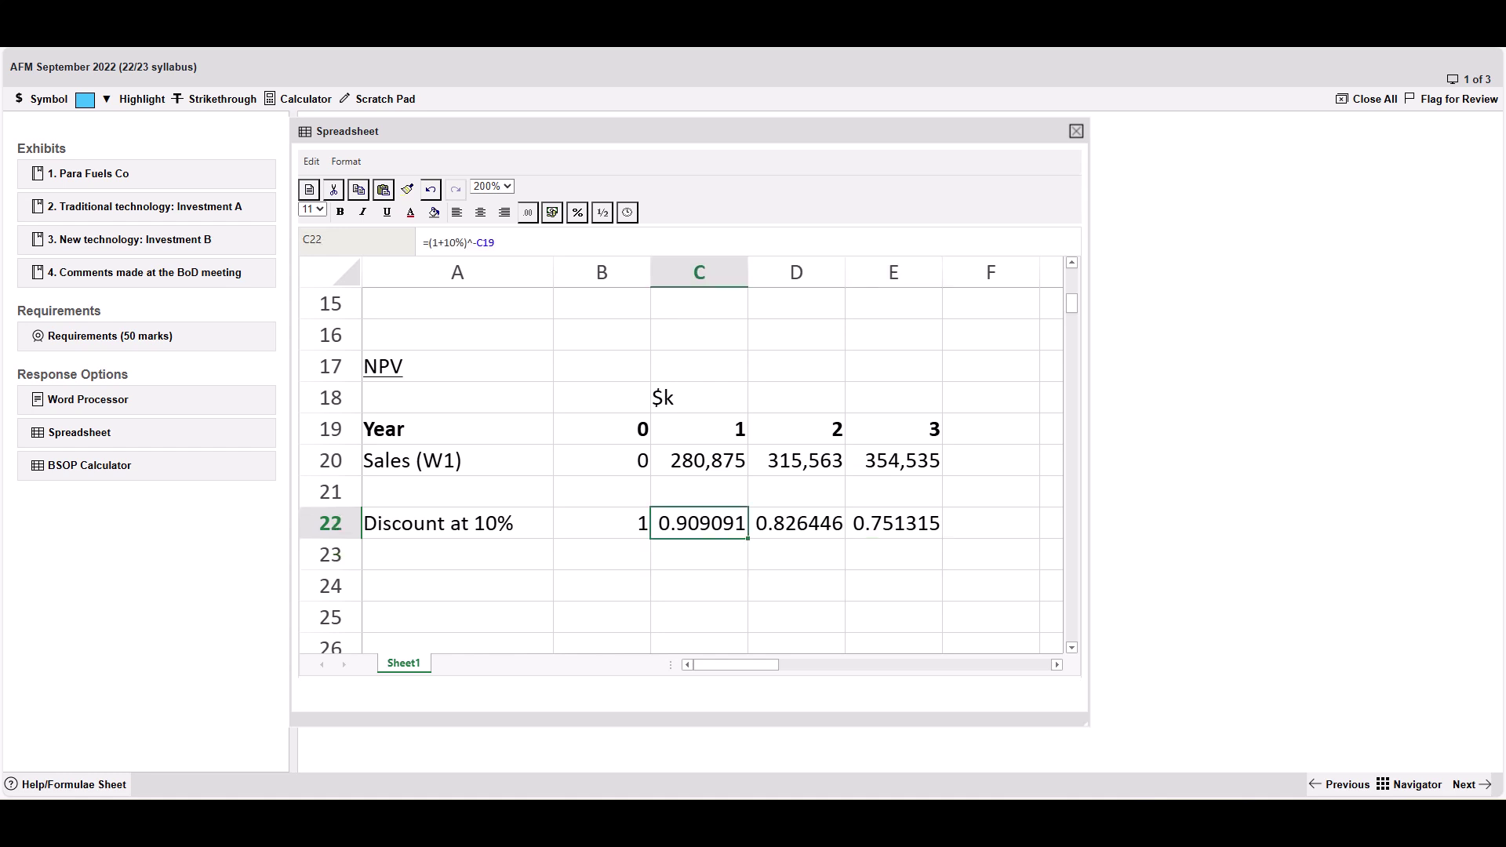
left_click(457, 586)
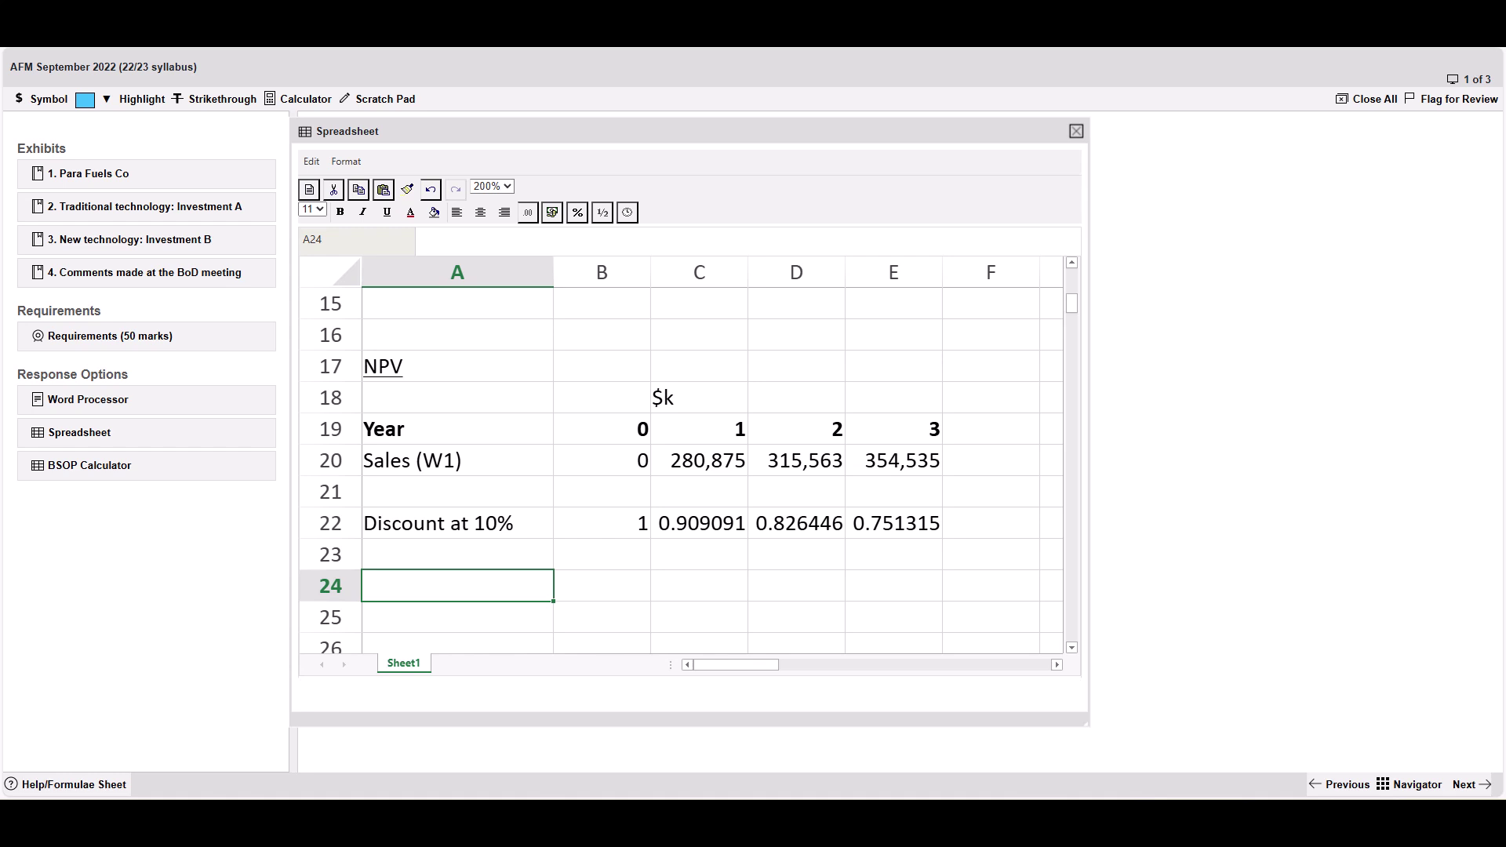
Close the spreadsheet and open the BSOP Calculator, going over its input cells Pa, Pe, r, t and s
left_click(1076, 131)
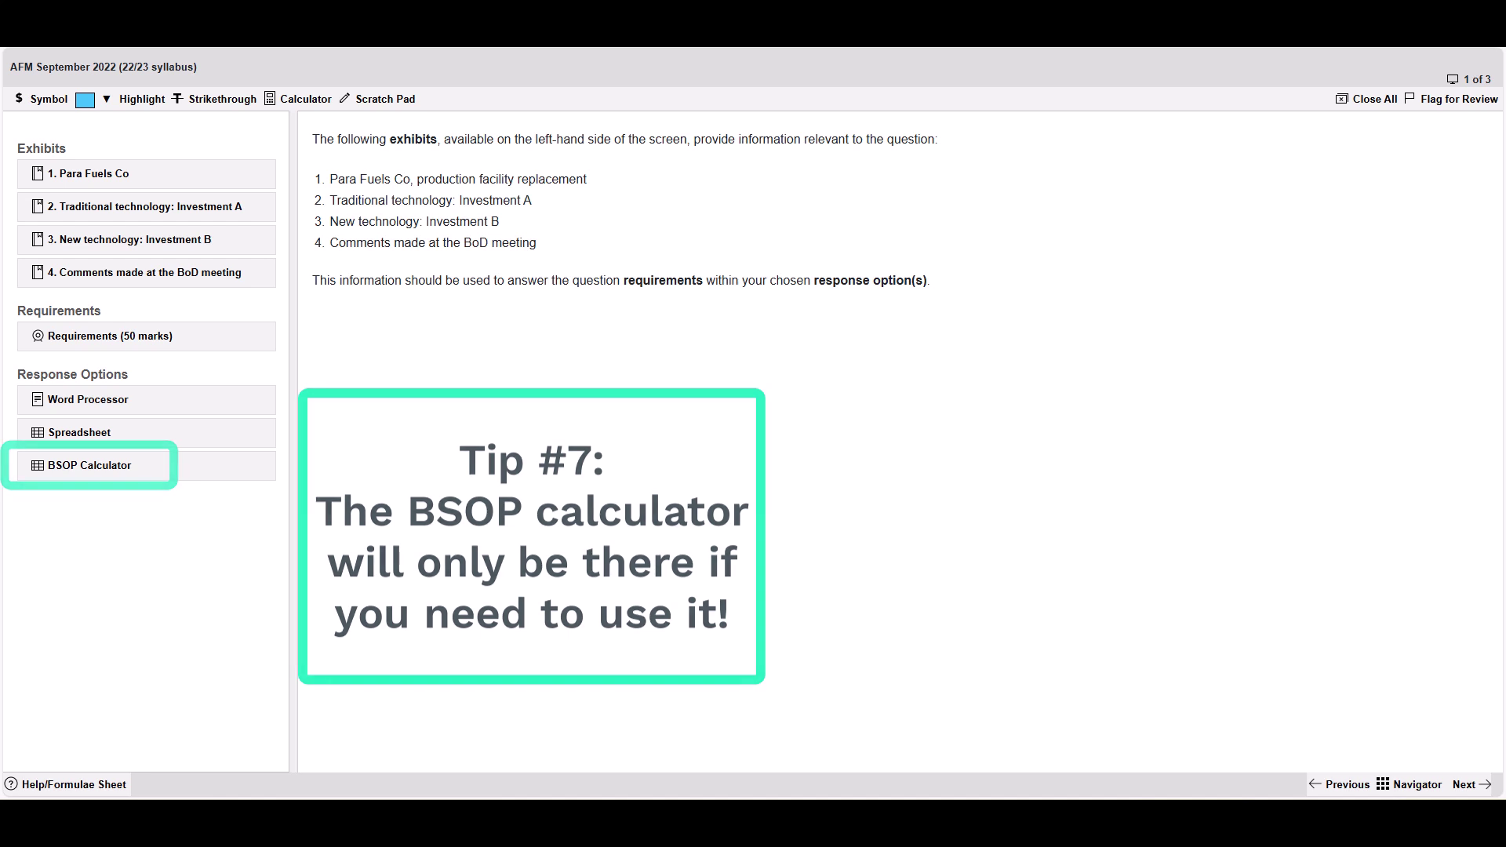
left_click(89, 465)
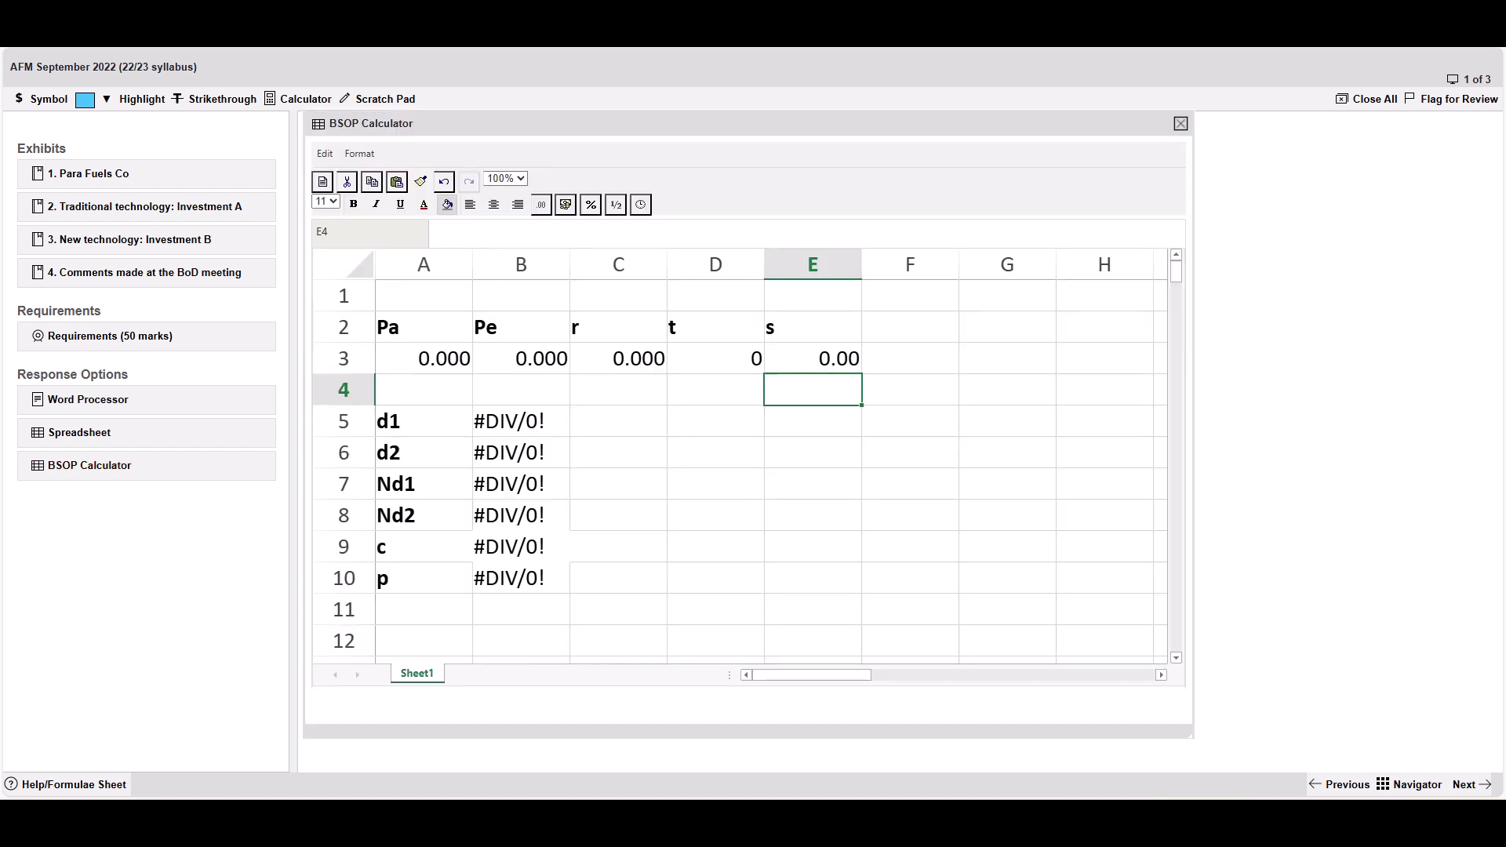
left_click(424, 358)
key("Right")
key("Right")
key("Right")
key("Right")
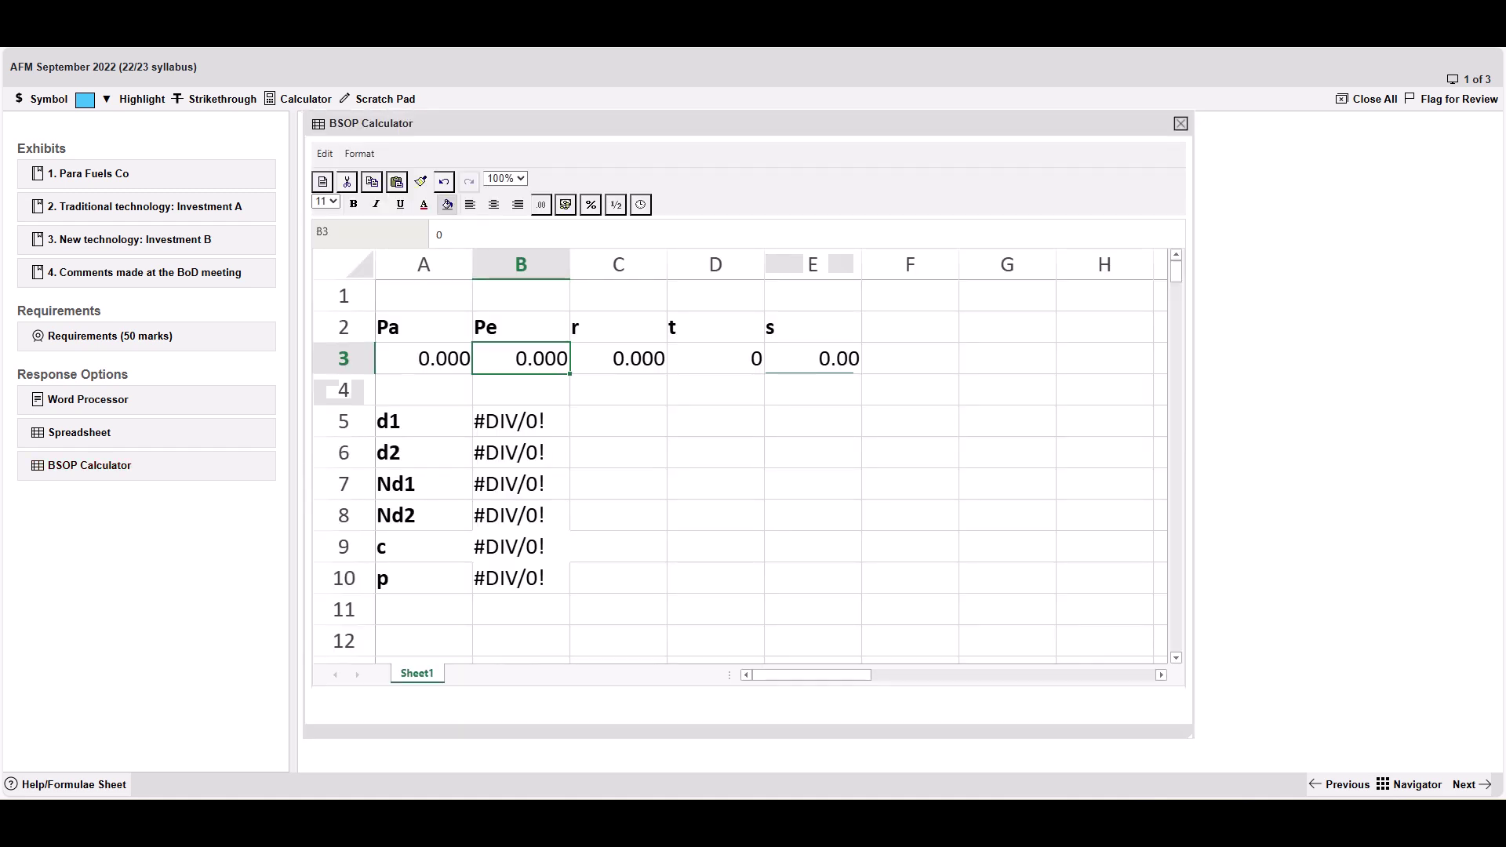
Examine the built-in formulas for d1, d2, Nd1 and Nd2 in cells B5 to B8
left_click(521, 421)
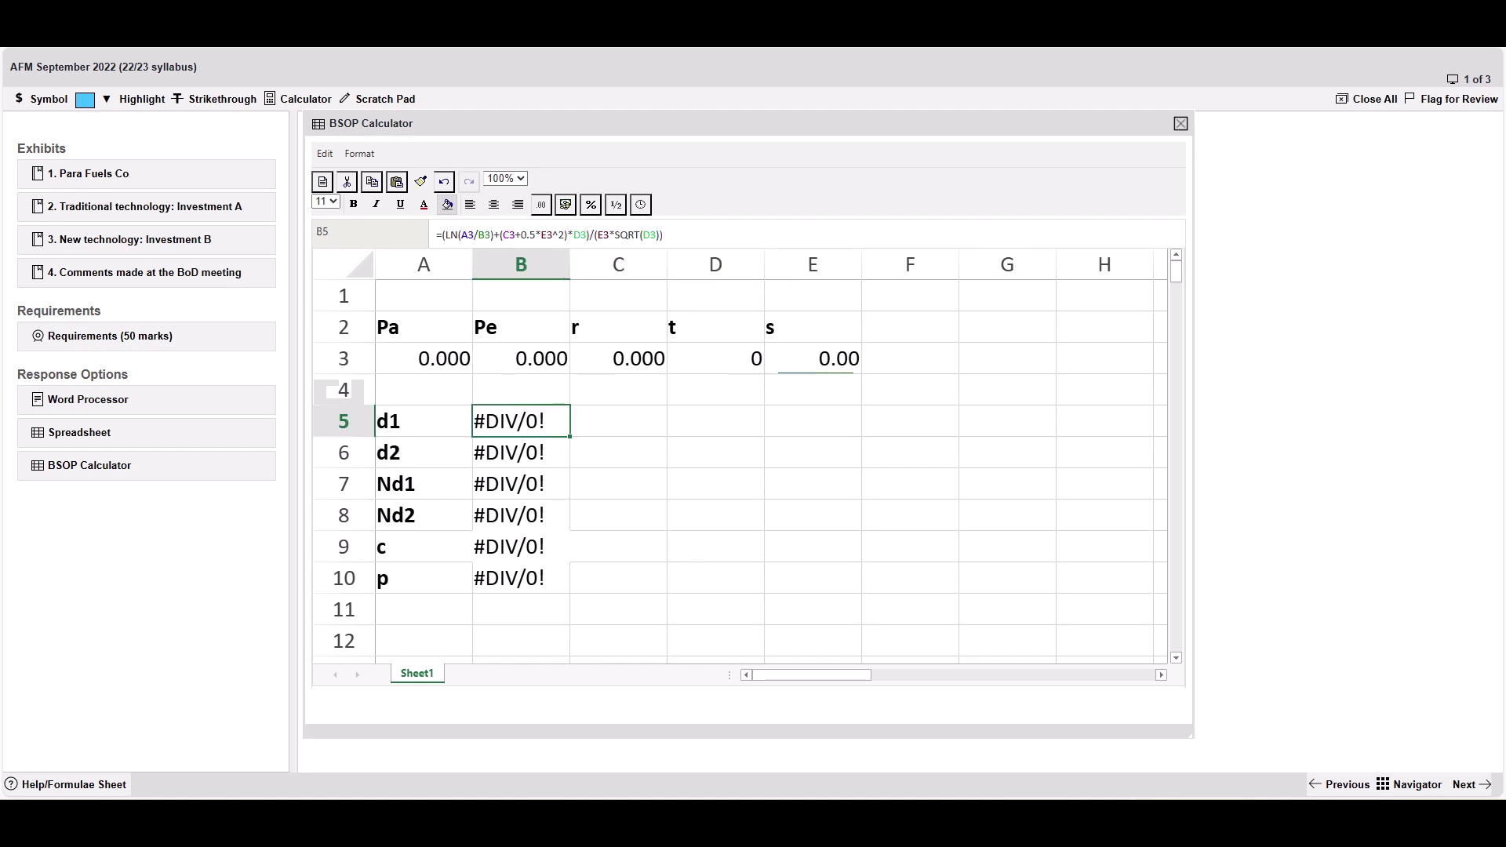
key("Down")
key("Down")
key("Down")
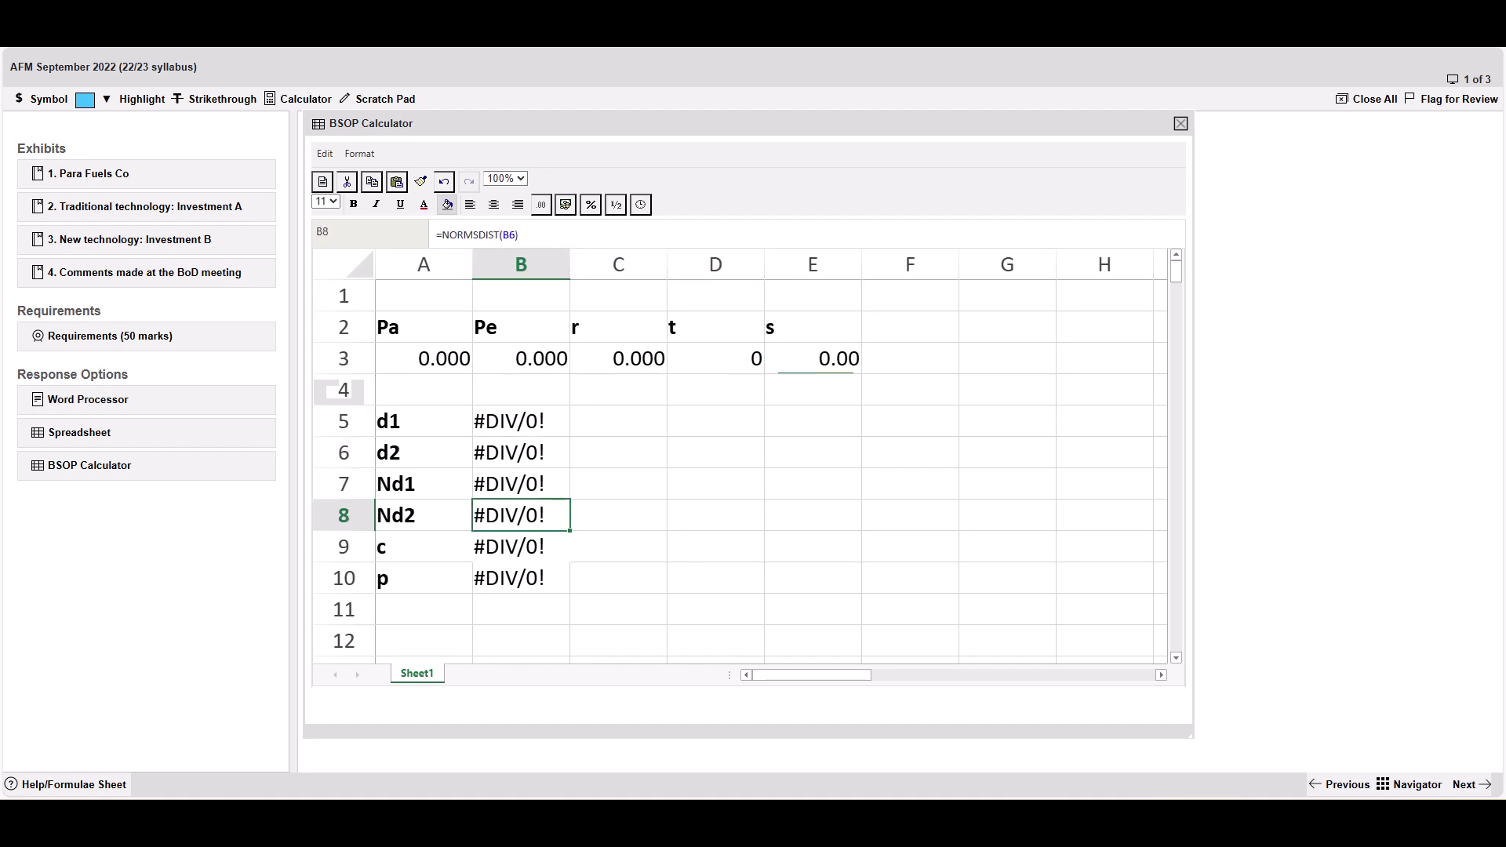
Try to clear the d1 formula in B5 and the contents of cell D6, dismissing each alert
left_click(521, 421)
key("Delete")
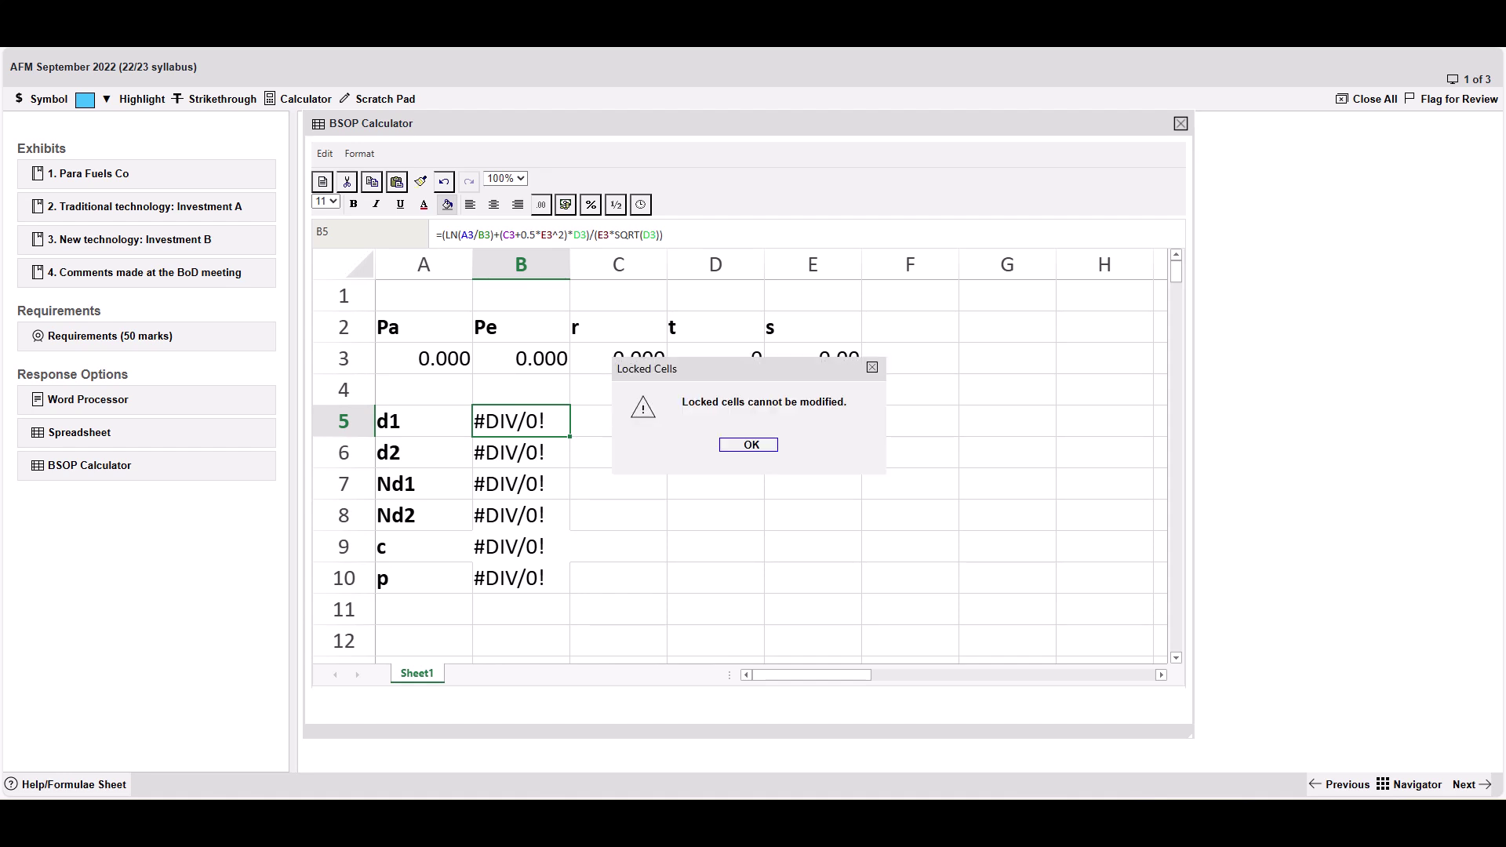
left_click(748, 445)
left_click(744, 447)
key("Delete")
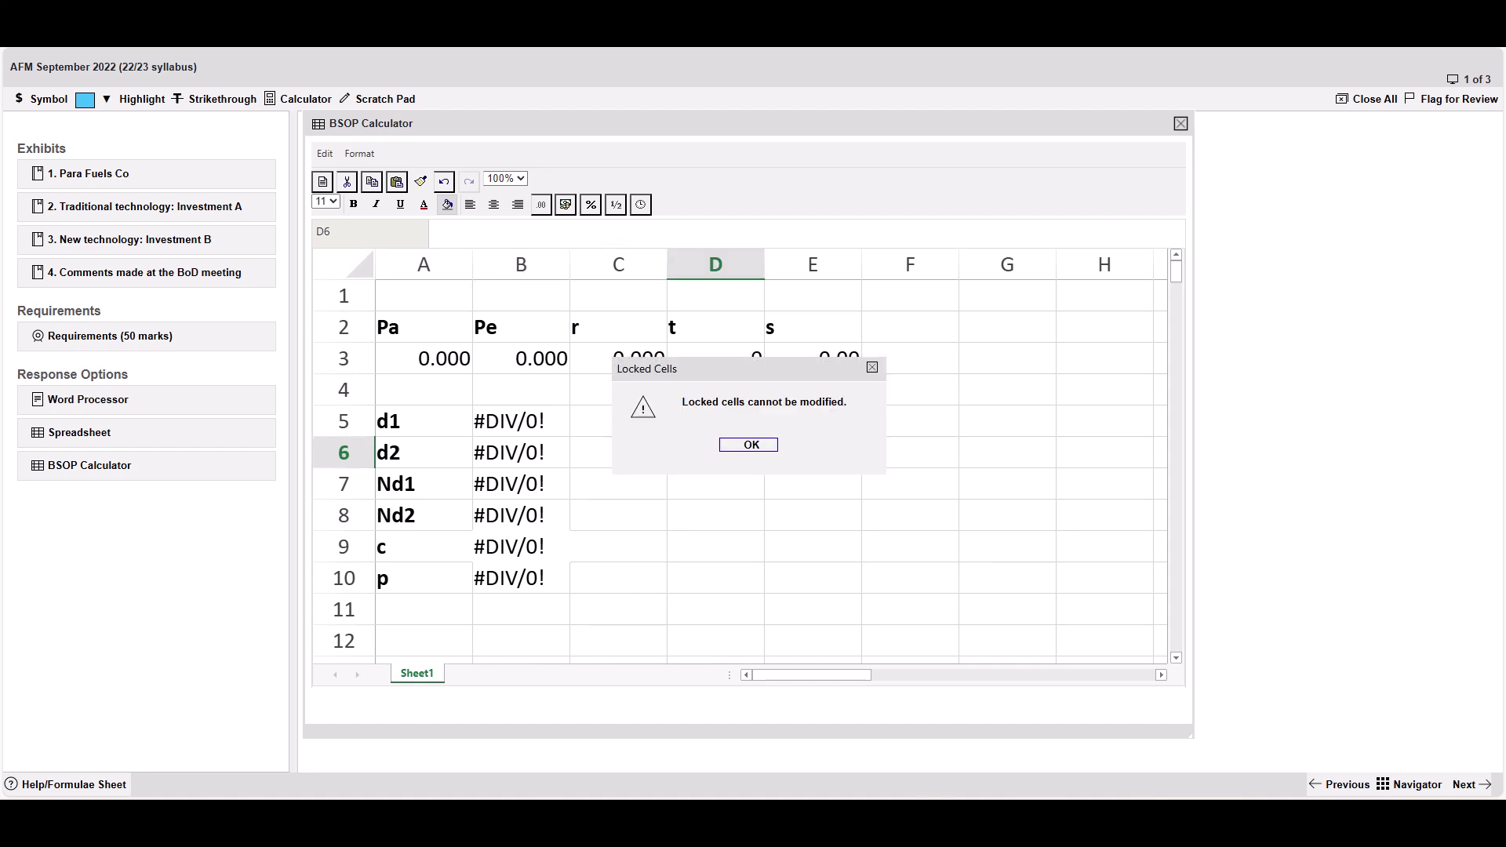
left_click(748, 445)
Set Pa to 6 in cell A3 and Pe to 6.5 in cell B3
left_click(424, 358)
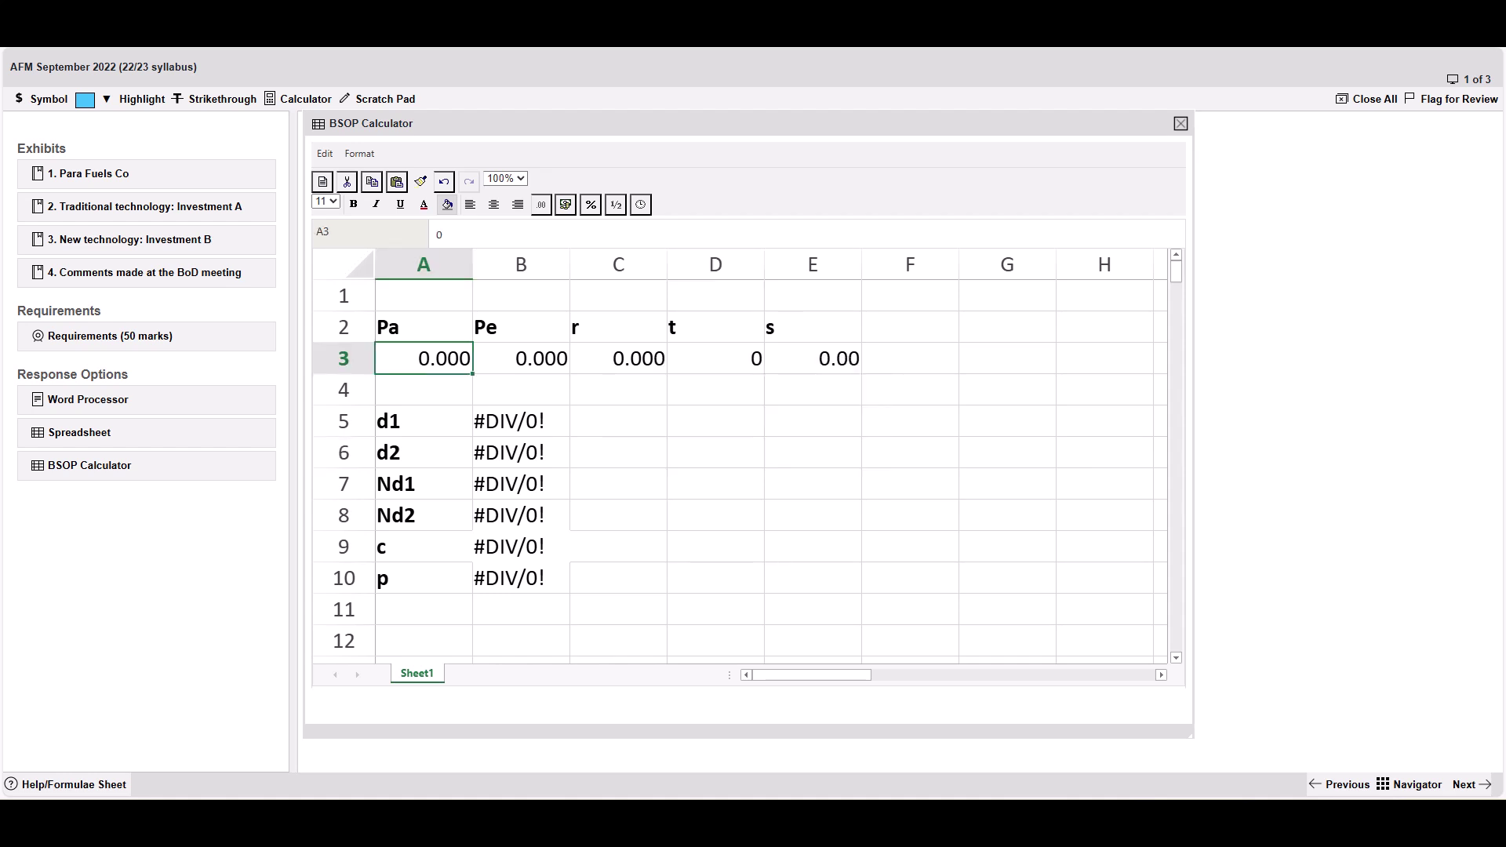
type("6")
key("Tab")
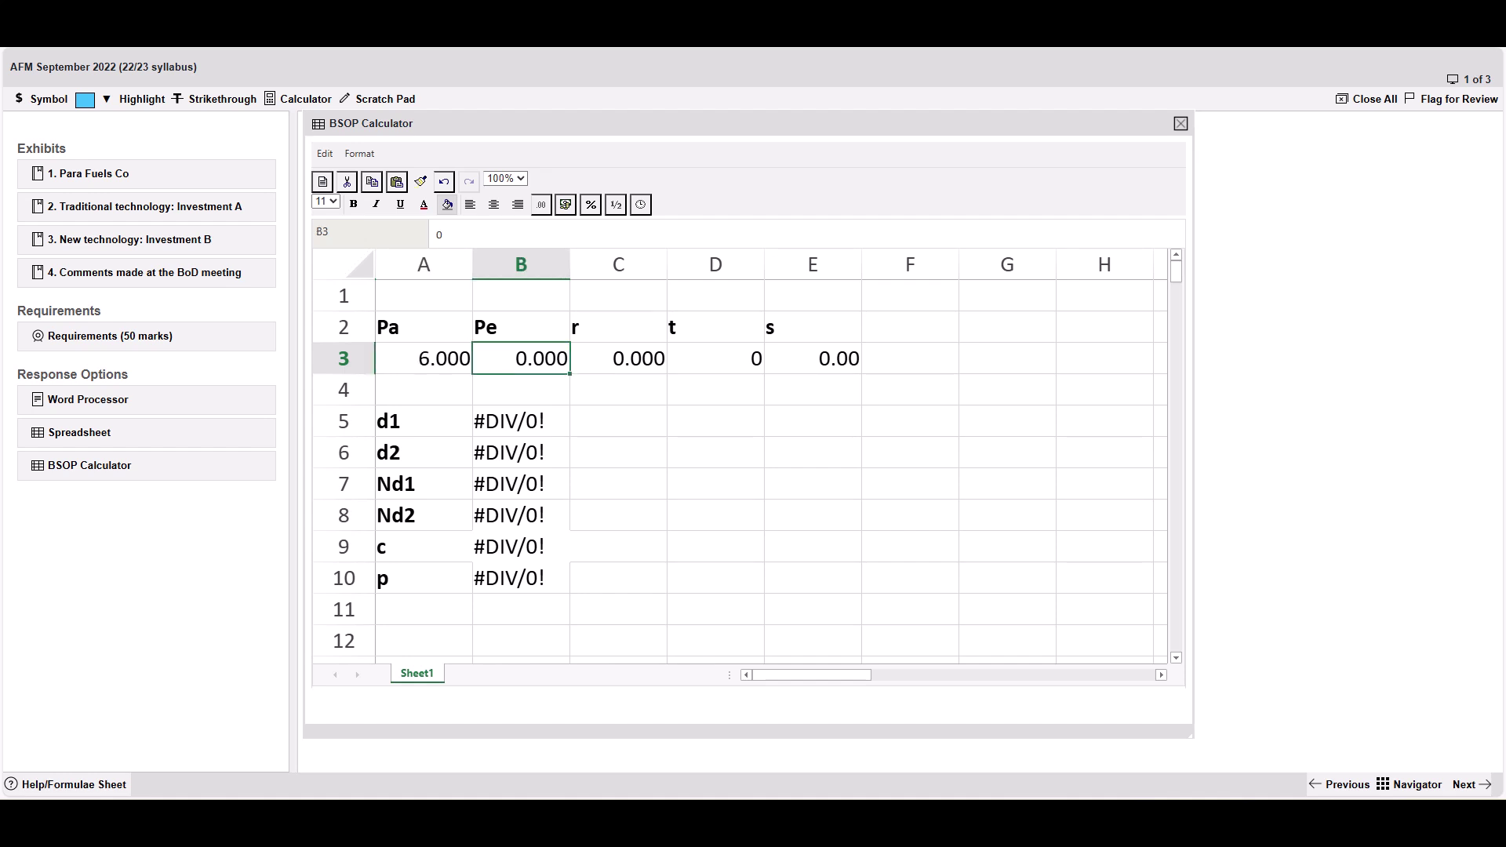
type("6.5")
key("Tab")
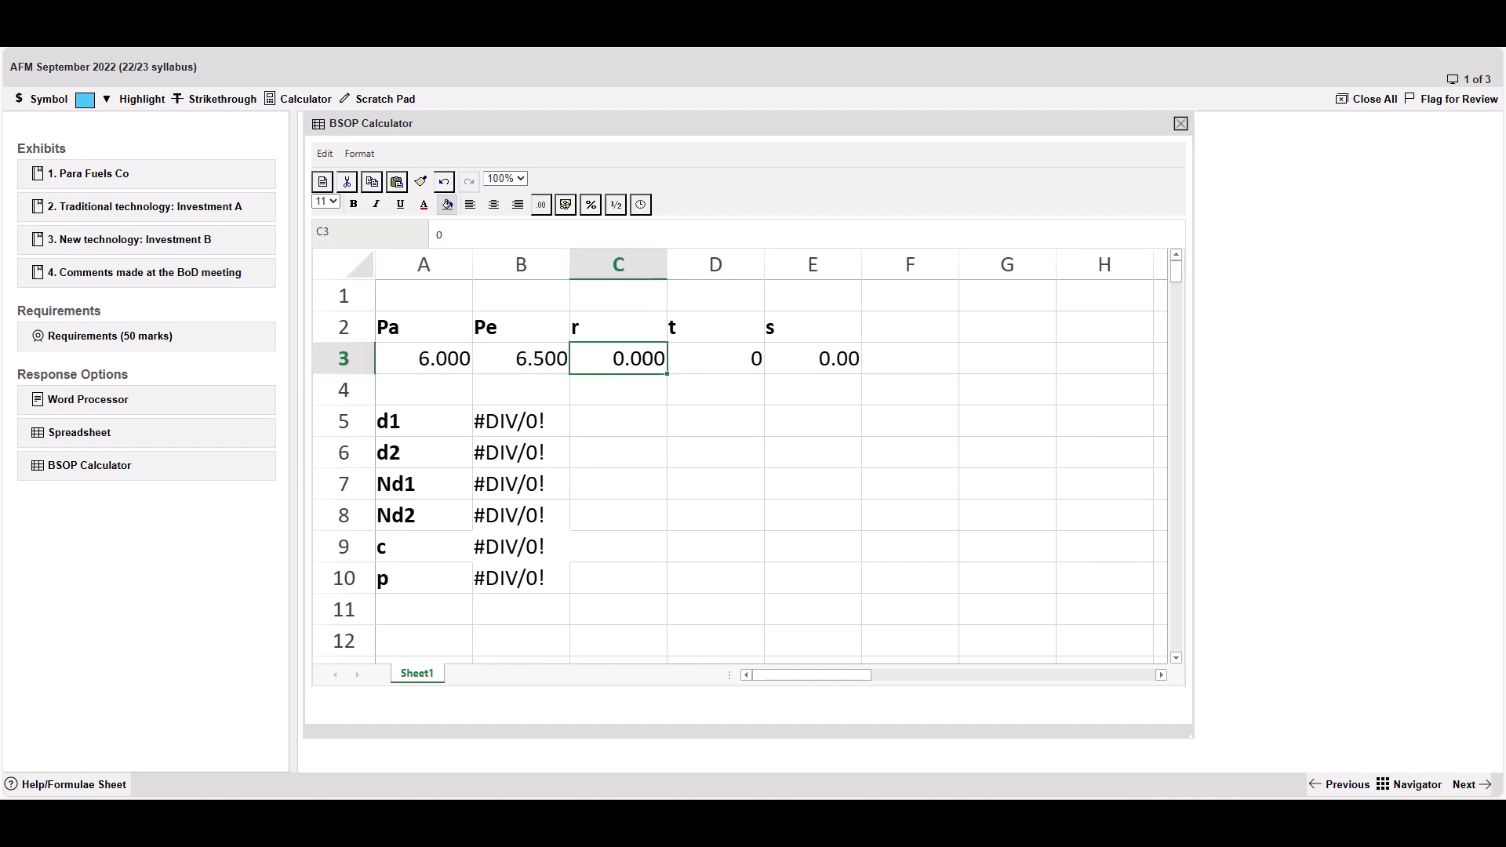
Complete the remaining inputs in row 3 with r as 20%, t as 4 and s as 25%
type("20")
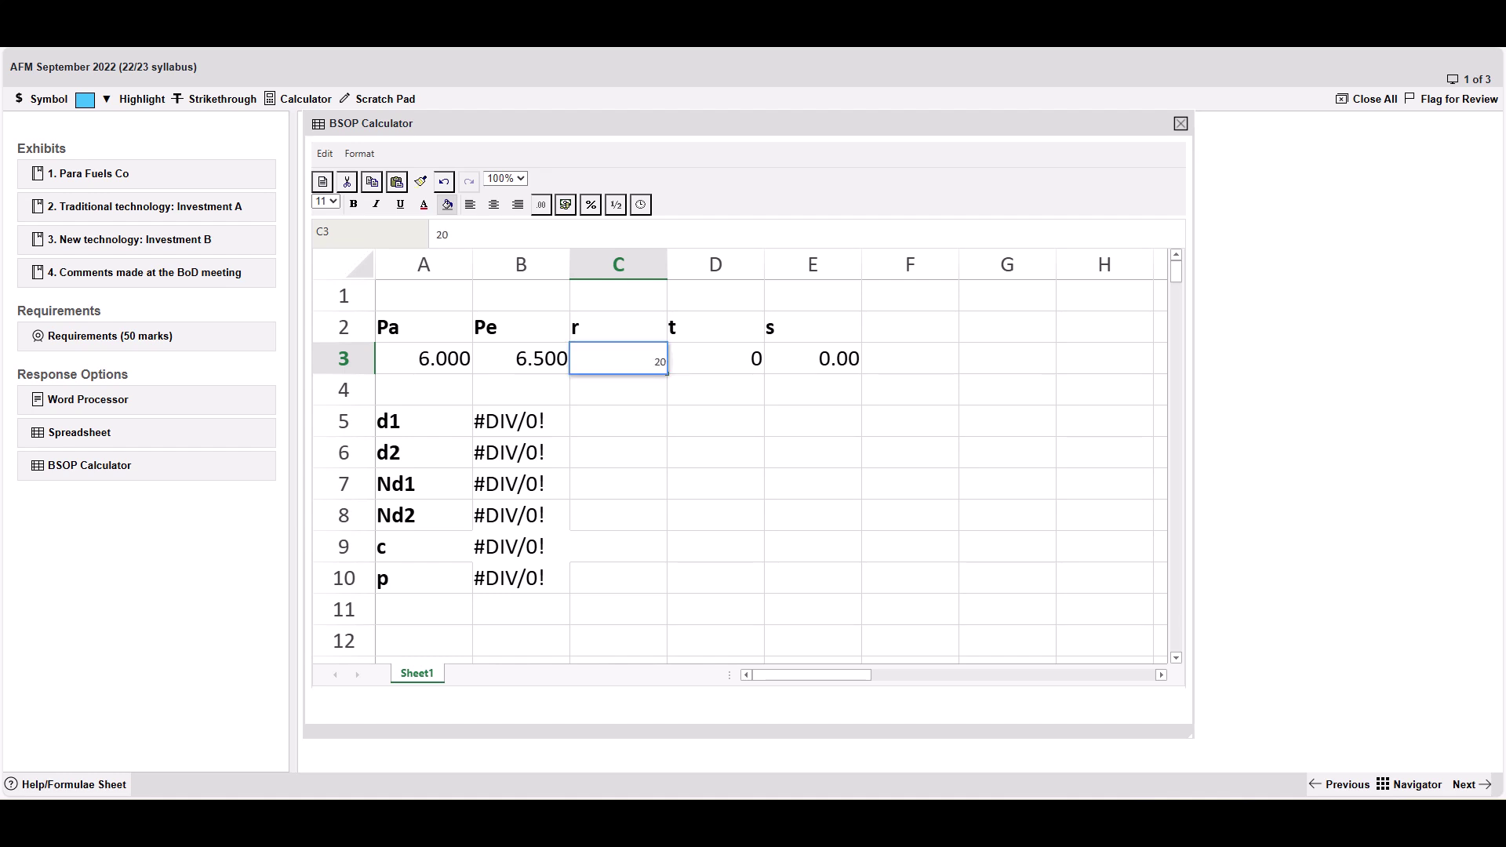
type("%")
key("Return")
key("Up")
key("Right")
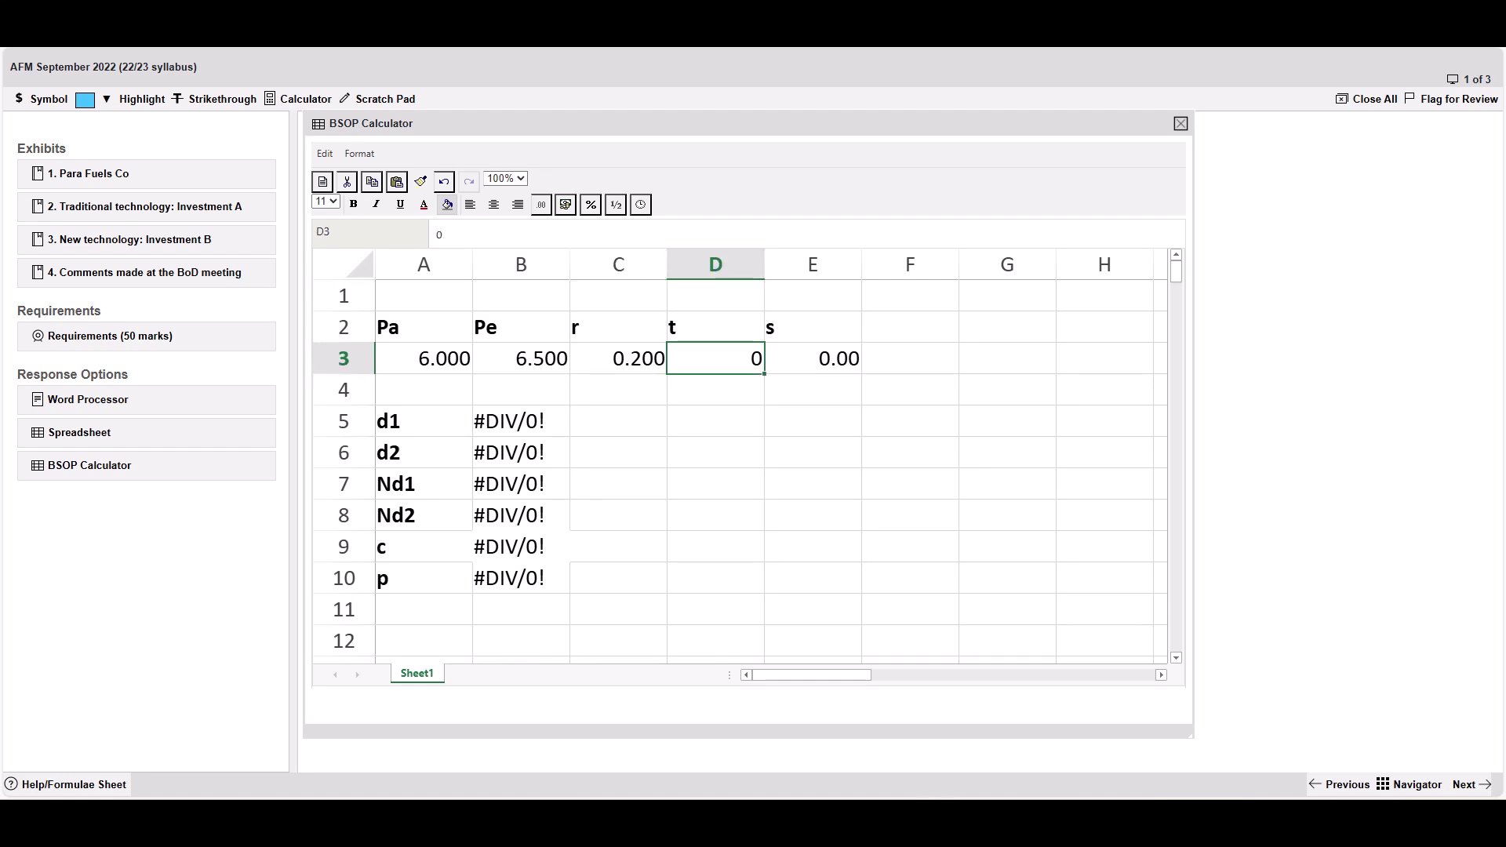
type("4")
key("Tab")
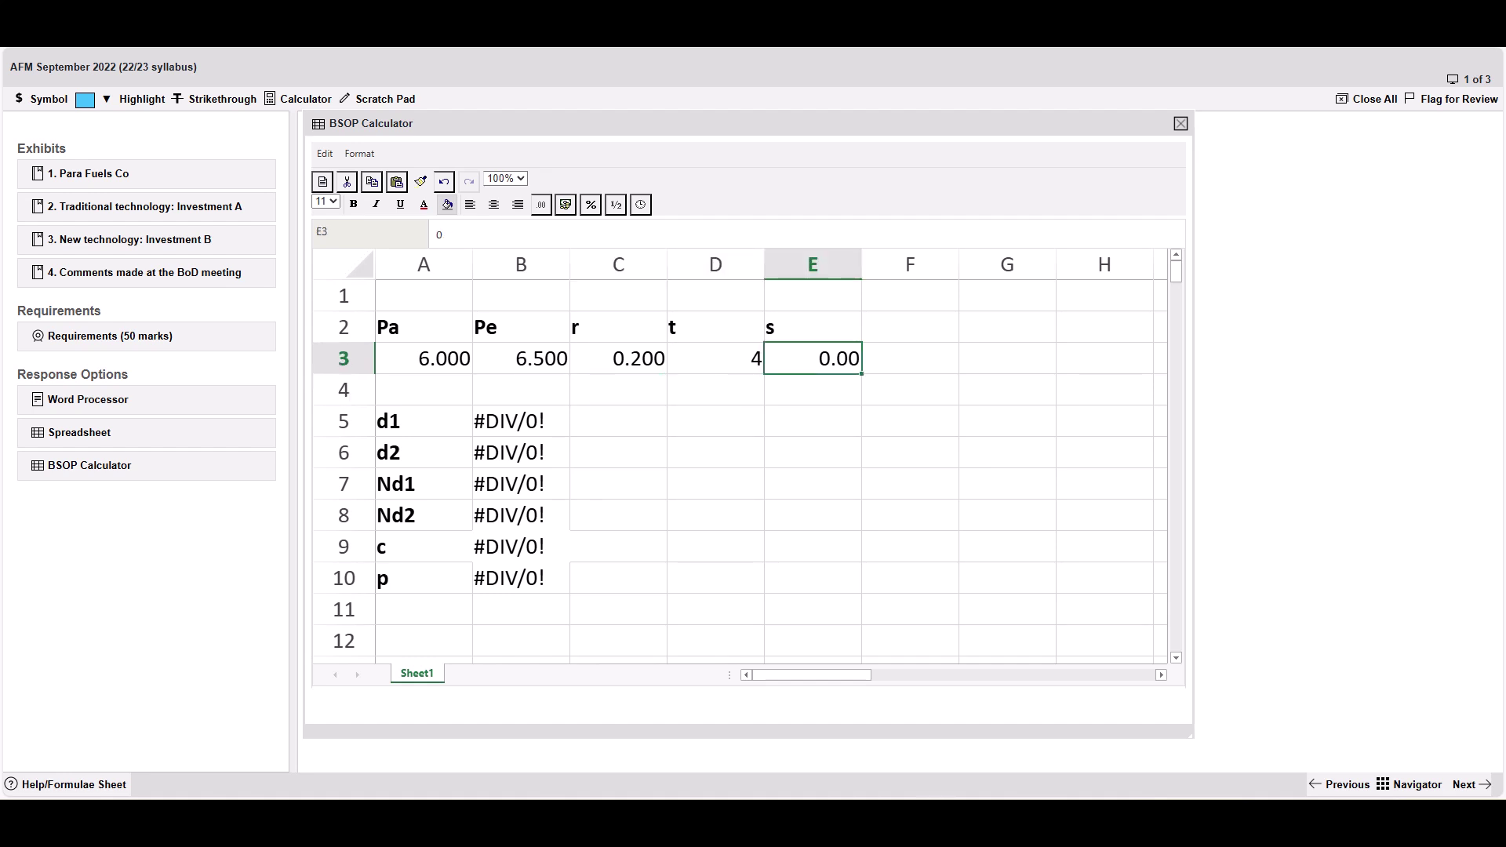
type("25%")
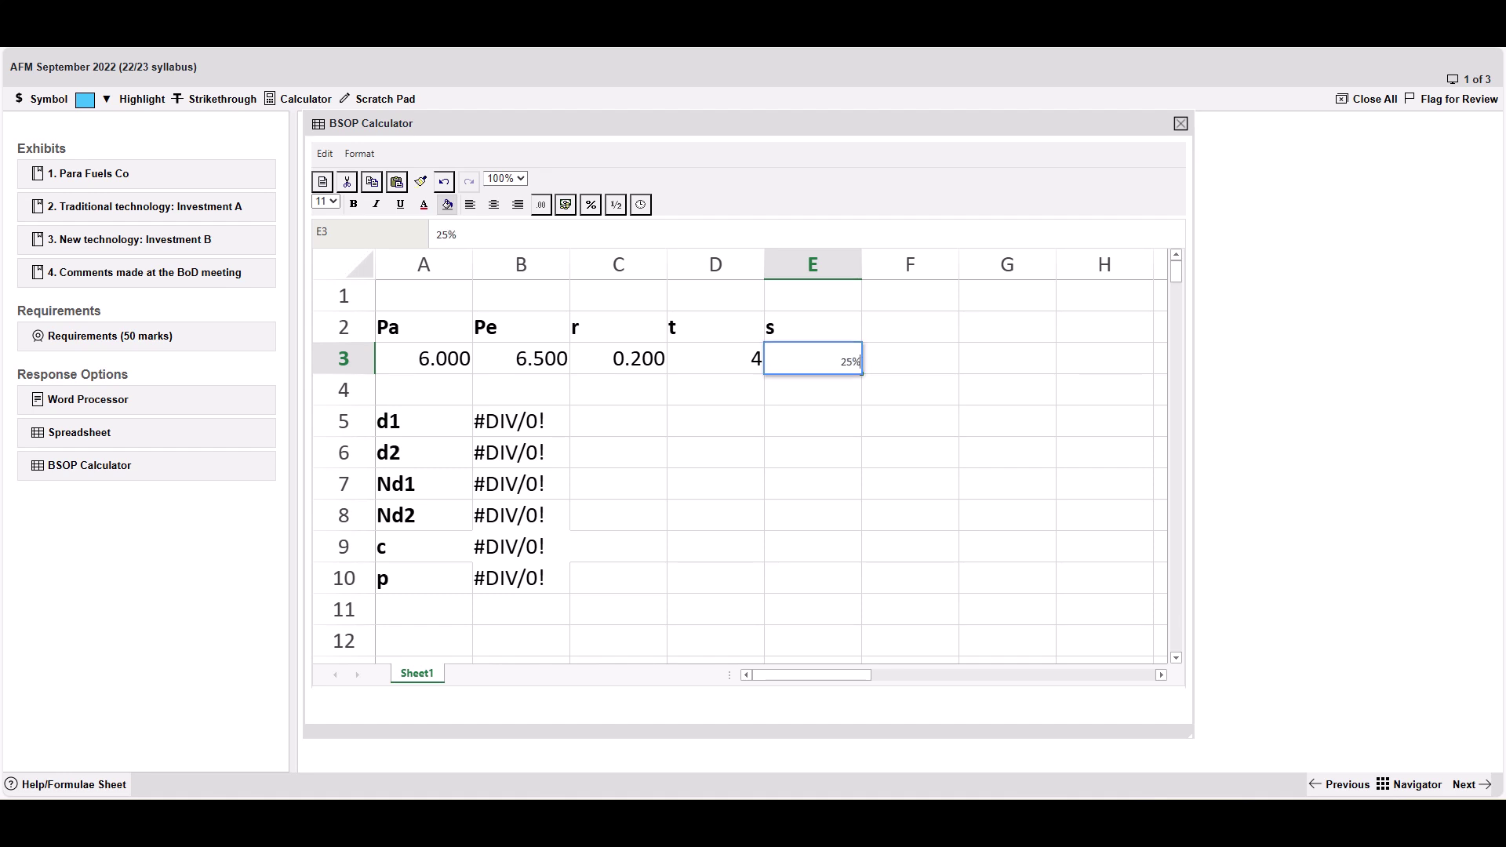
key("Return")
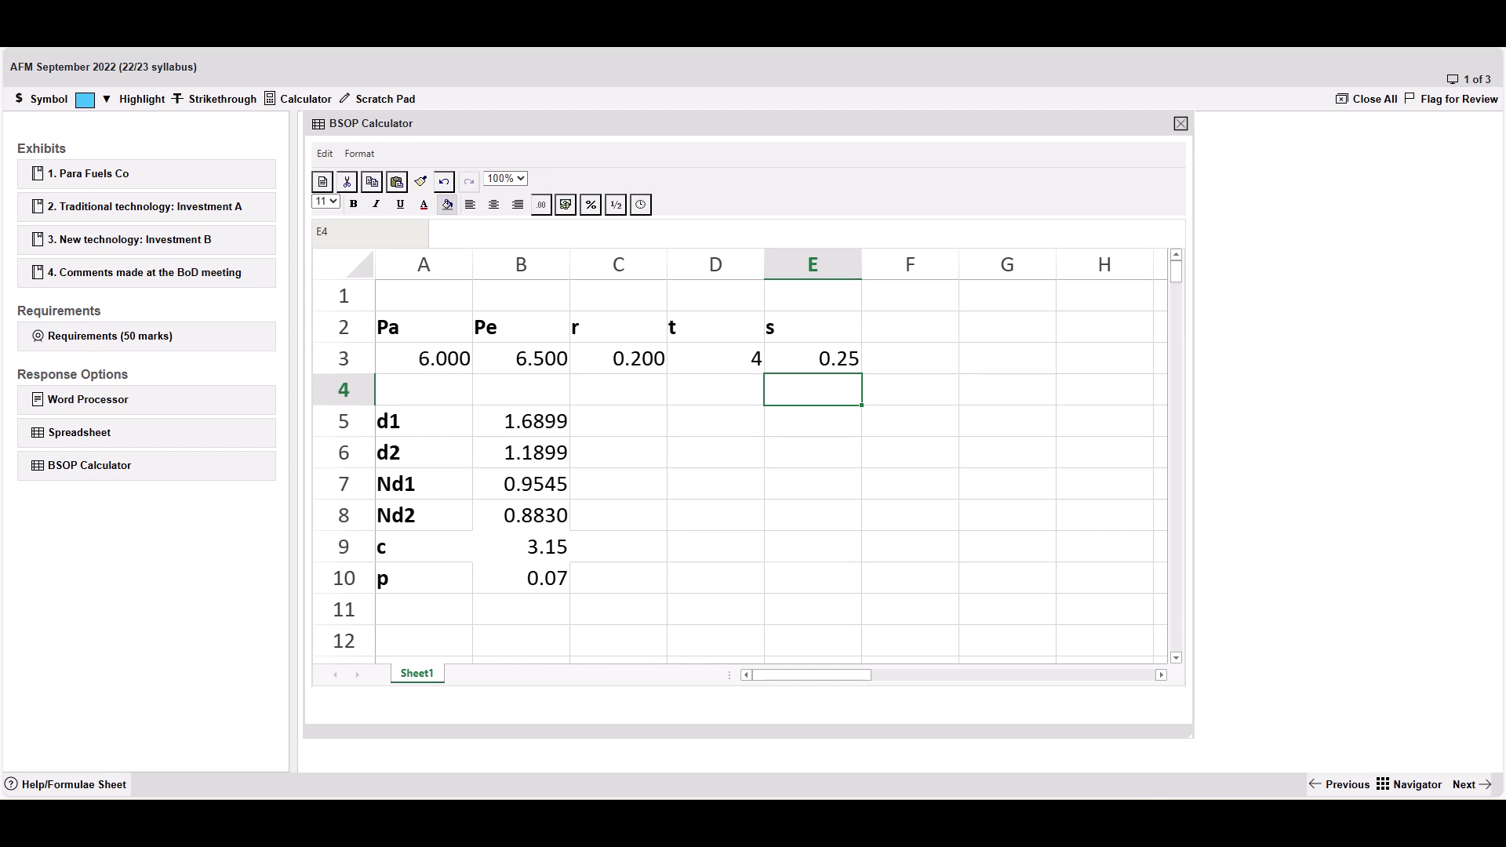
Examine the c and p results in rows 9 and 10, including the formula behind c in B9
left_click(424, 547)
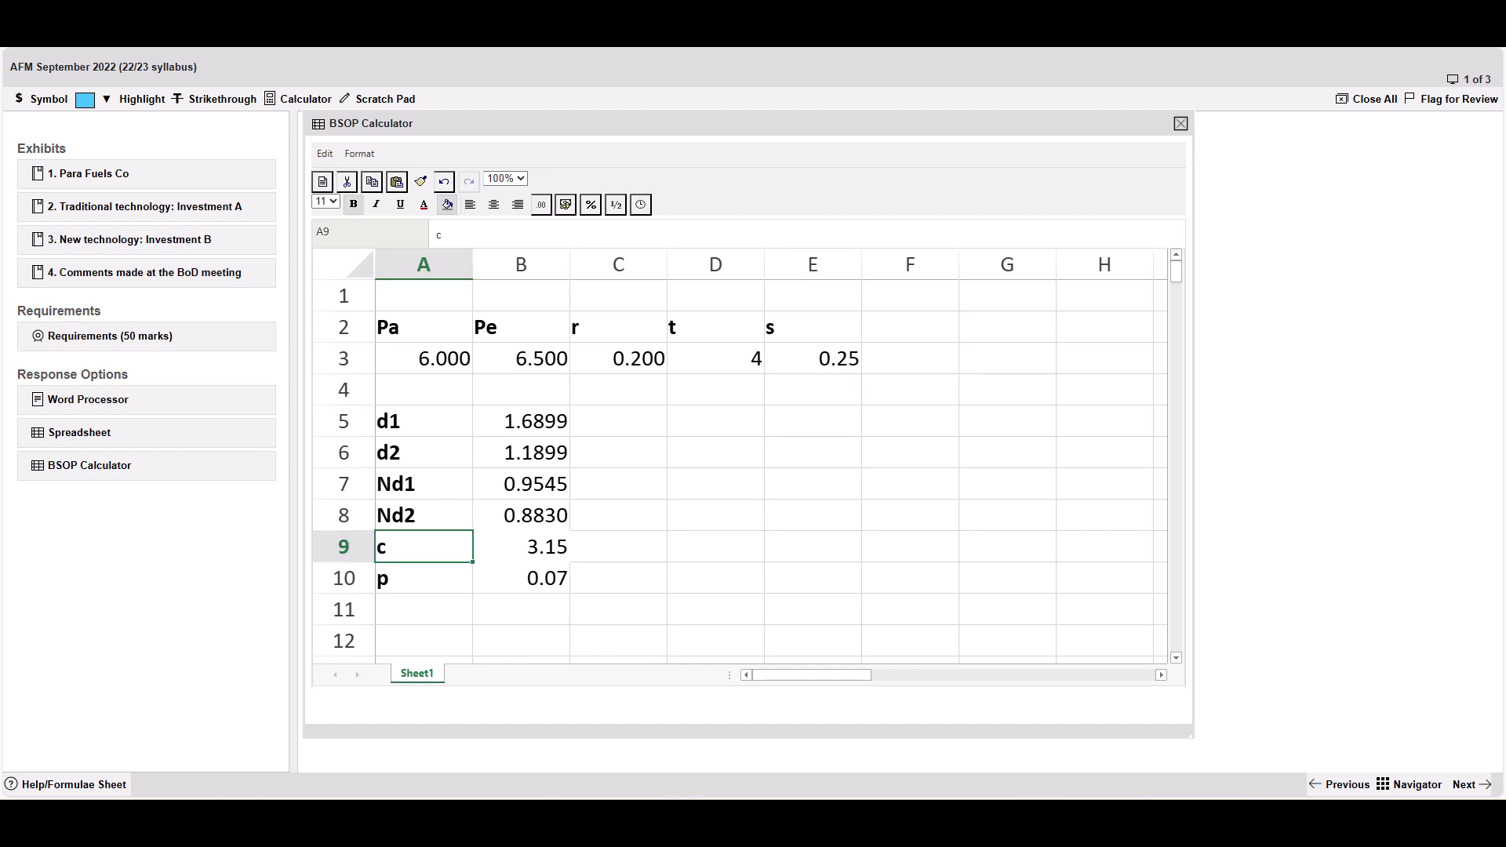
left_click(521, 547)
left_click(424, 578)
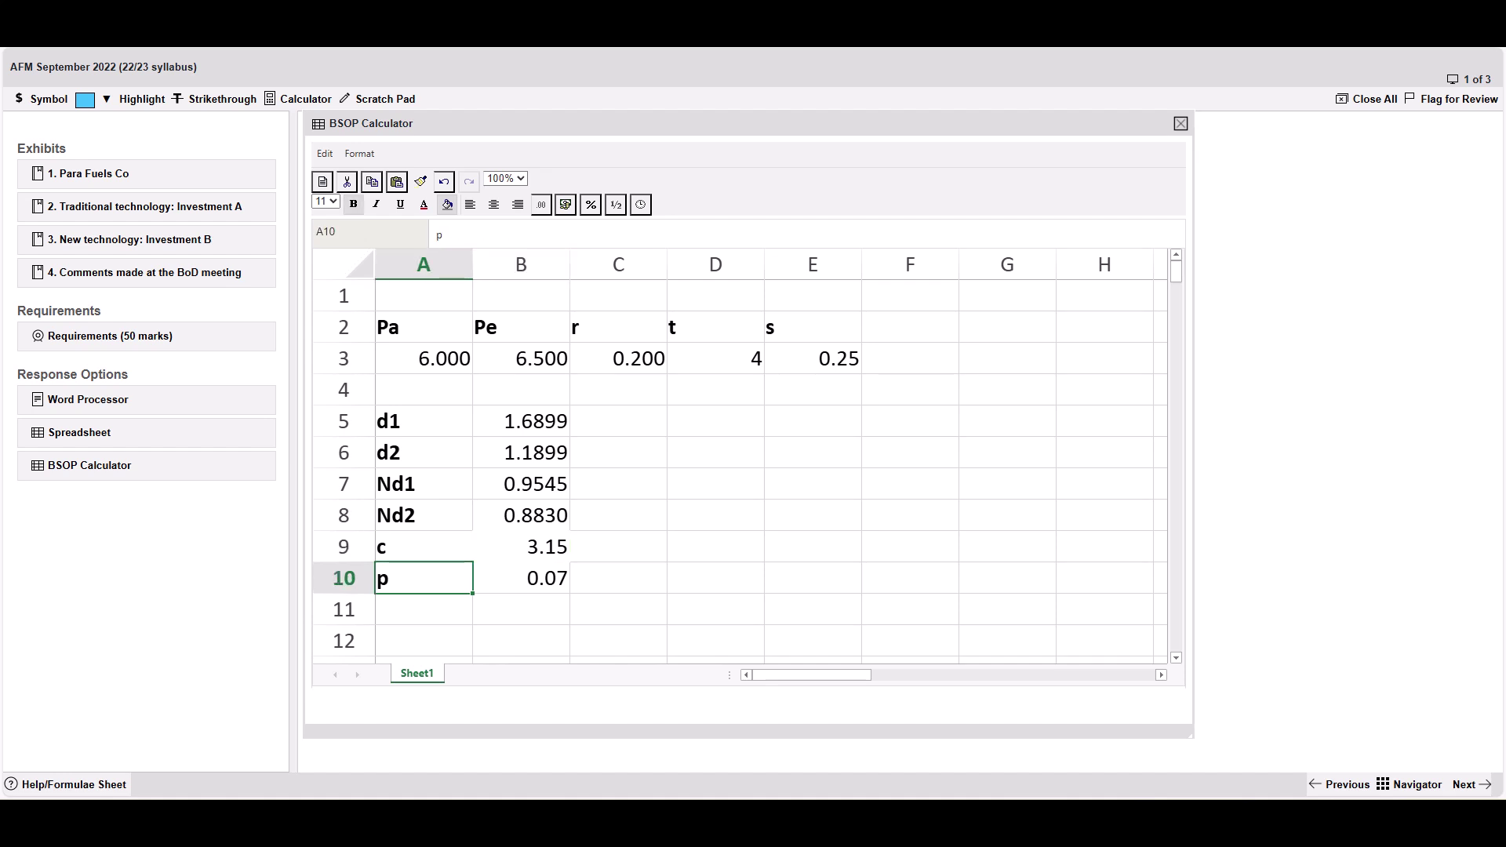
left_click(521, 578)
left_click(521, 547)
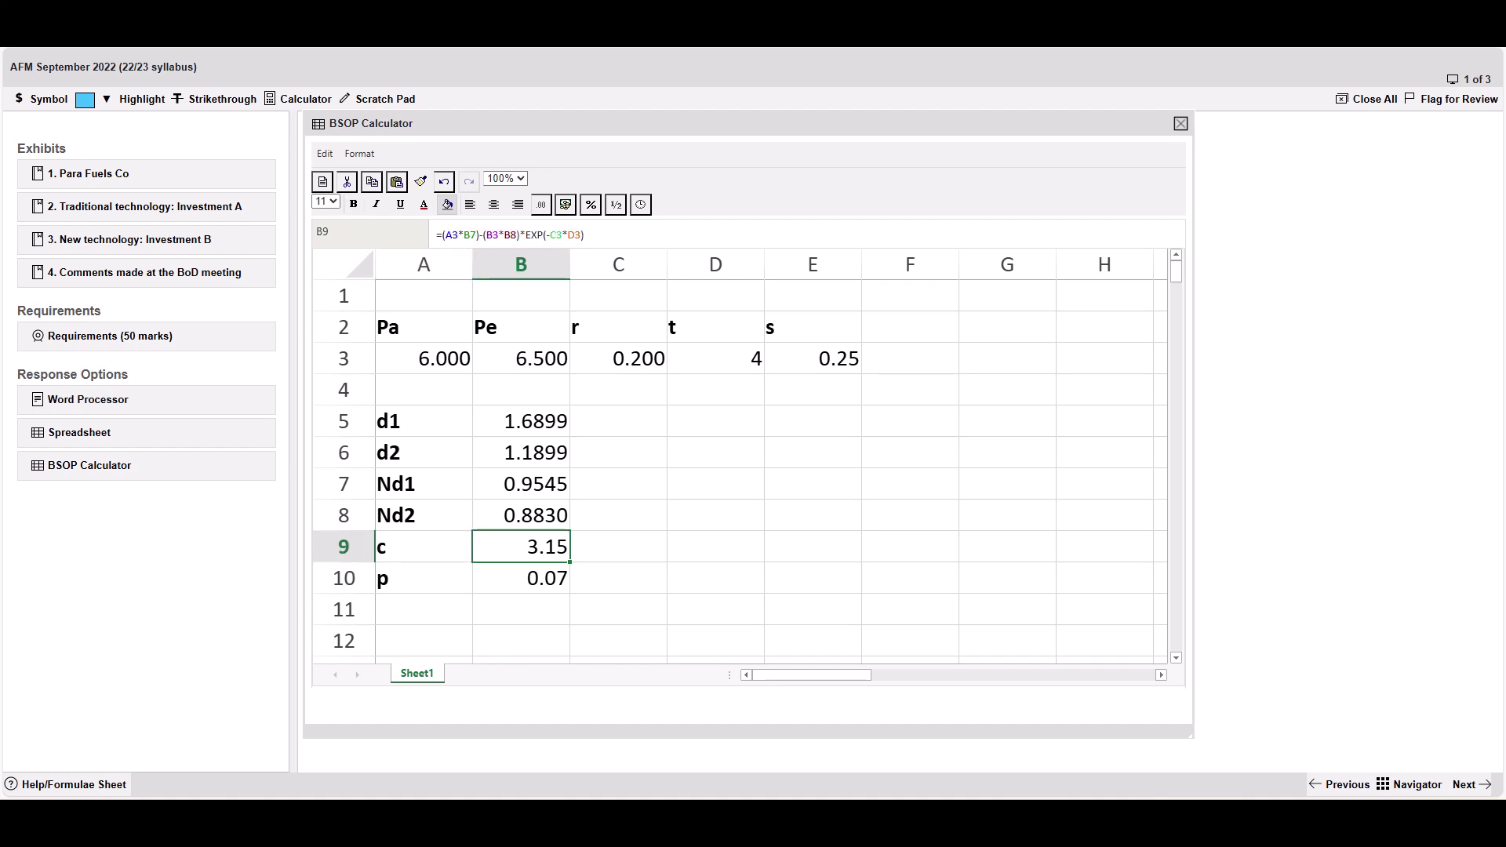
Make the c result in cell B9 bold with a yellow fill
key("ctrl+b")
left_click(448, 205)
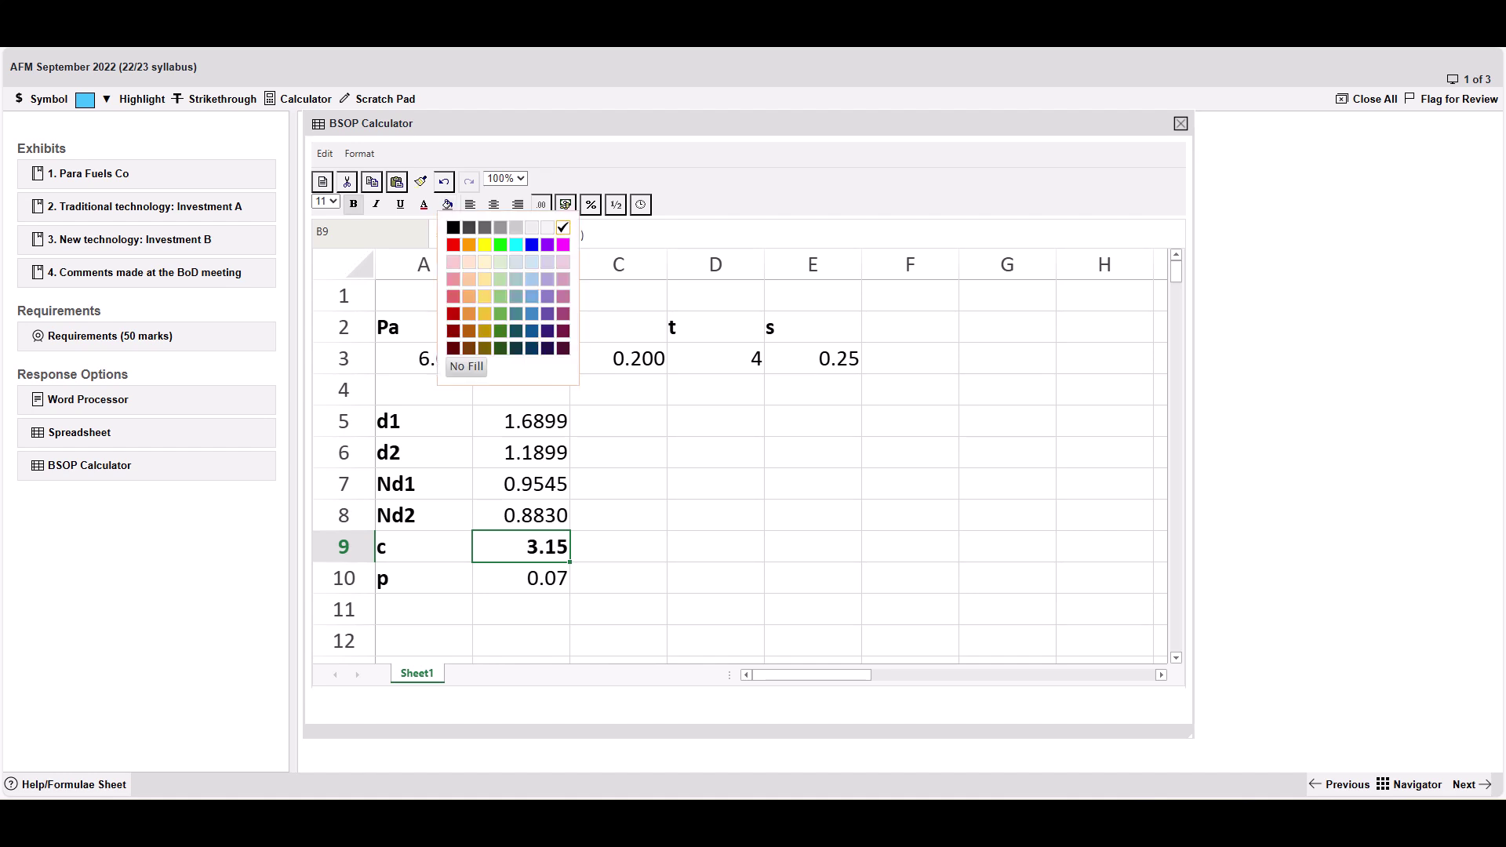
left_click(485, 244)
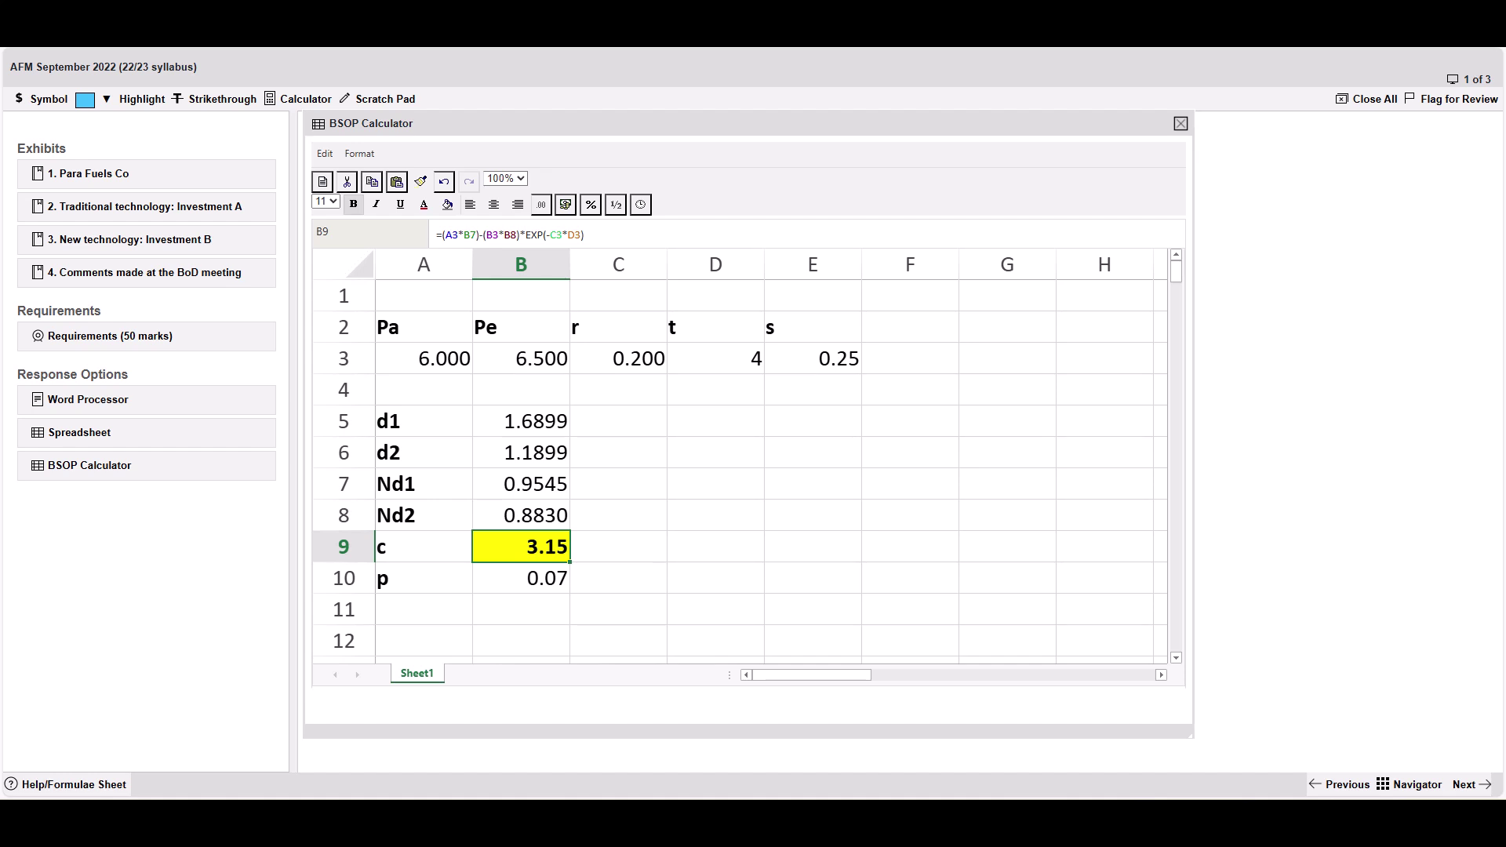
View the Spreadsheet and Word Processor responses alongside the BSOP Calculator, and close both of them
left_click(79, 432)
left_click(88, 399)
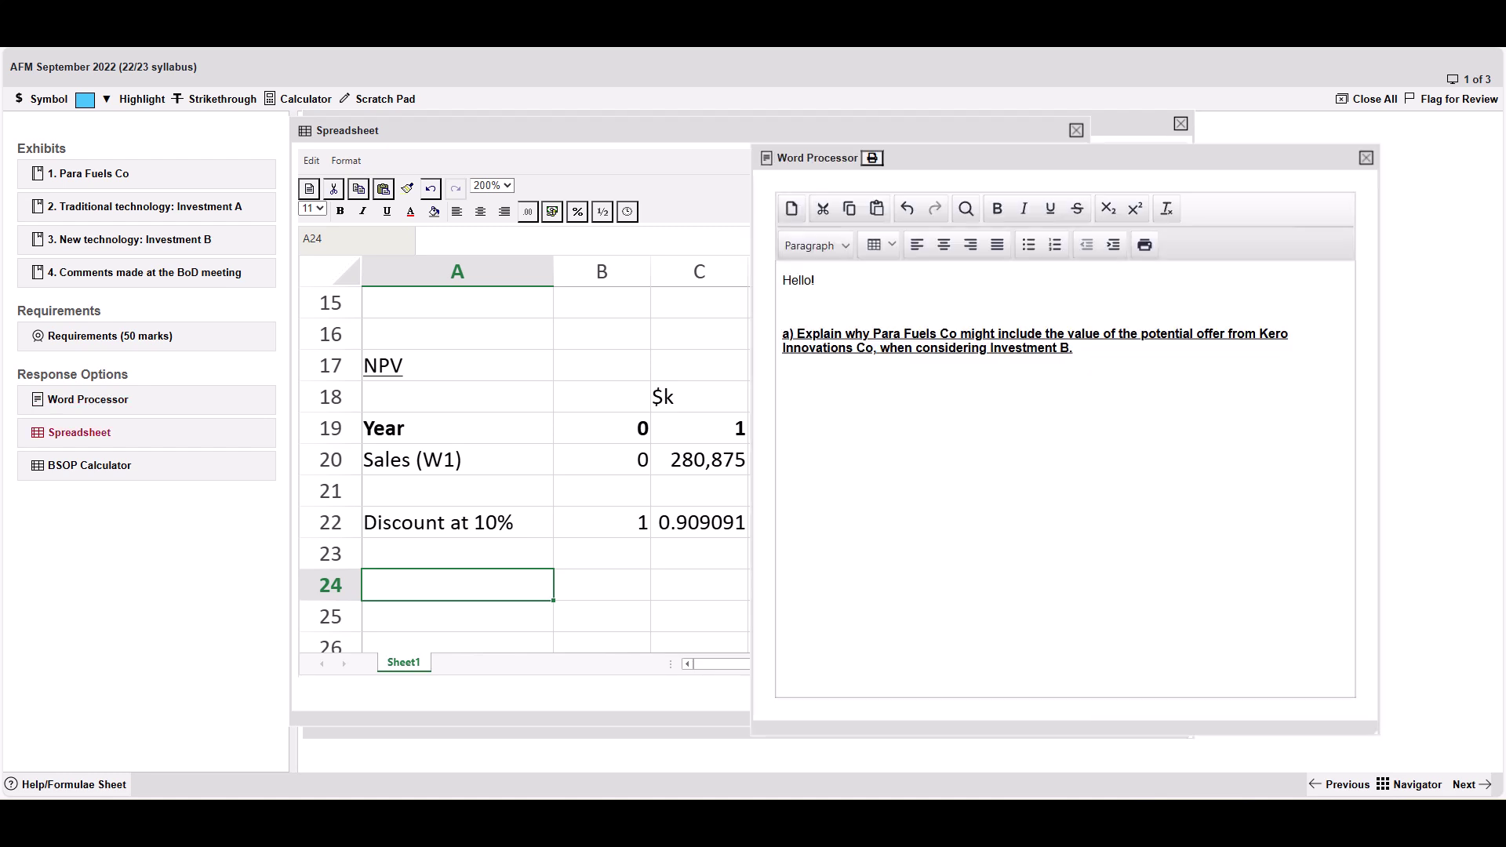
left_click(1365, 157)
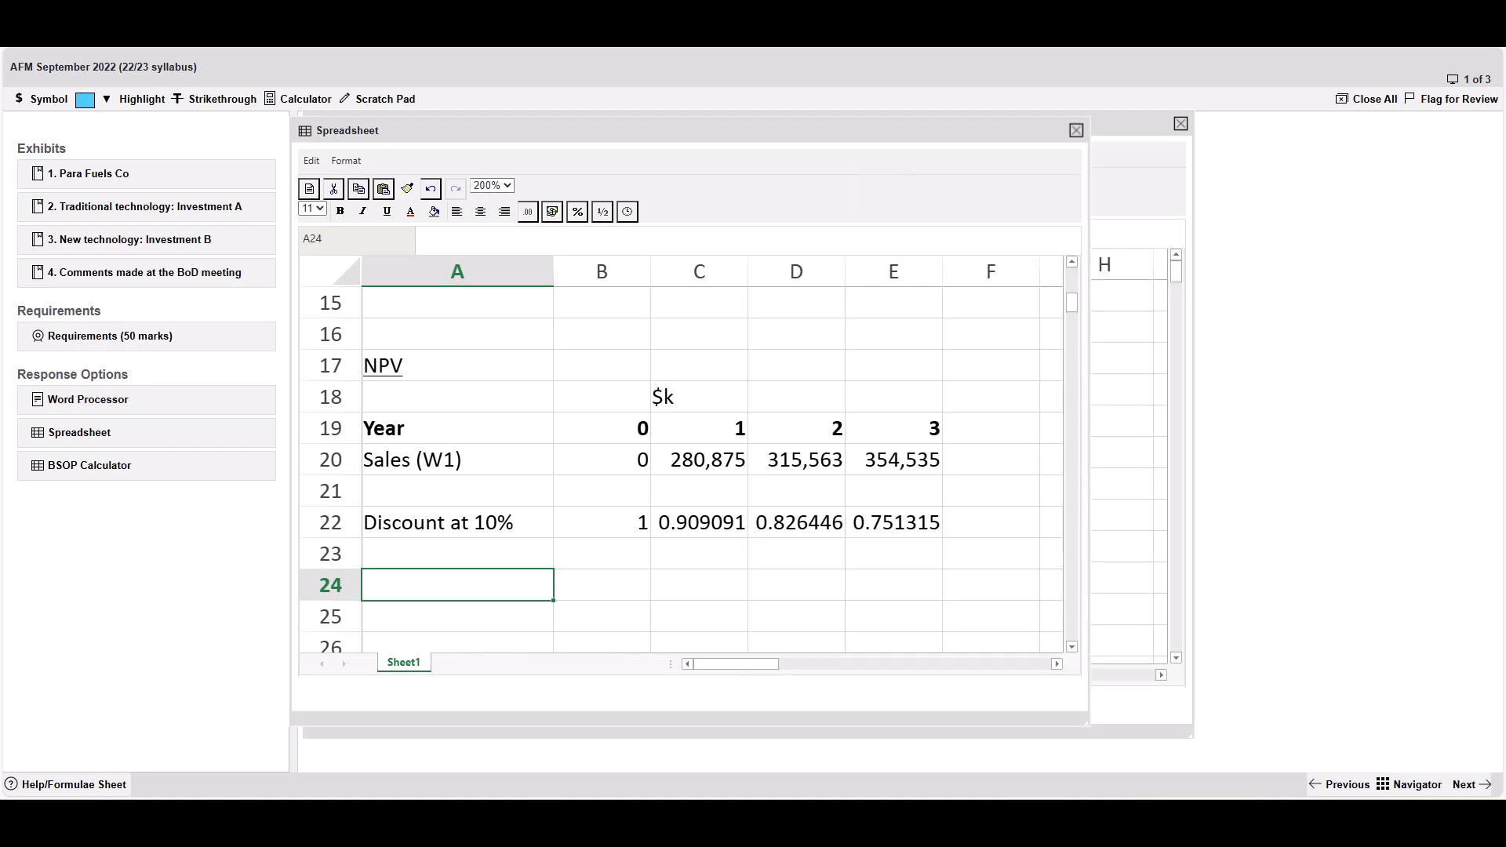
left_click(1076, 130)
Review the c, p, Nd1 and Nd2 rows in the BSOP Calculator and close it
left_click(618, 546)
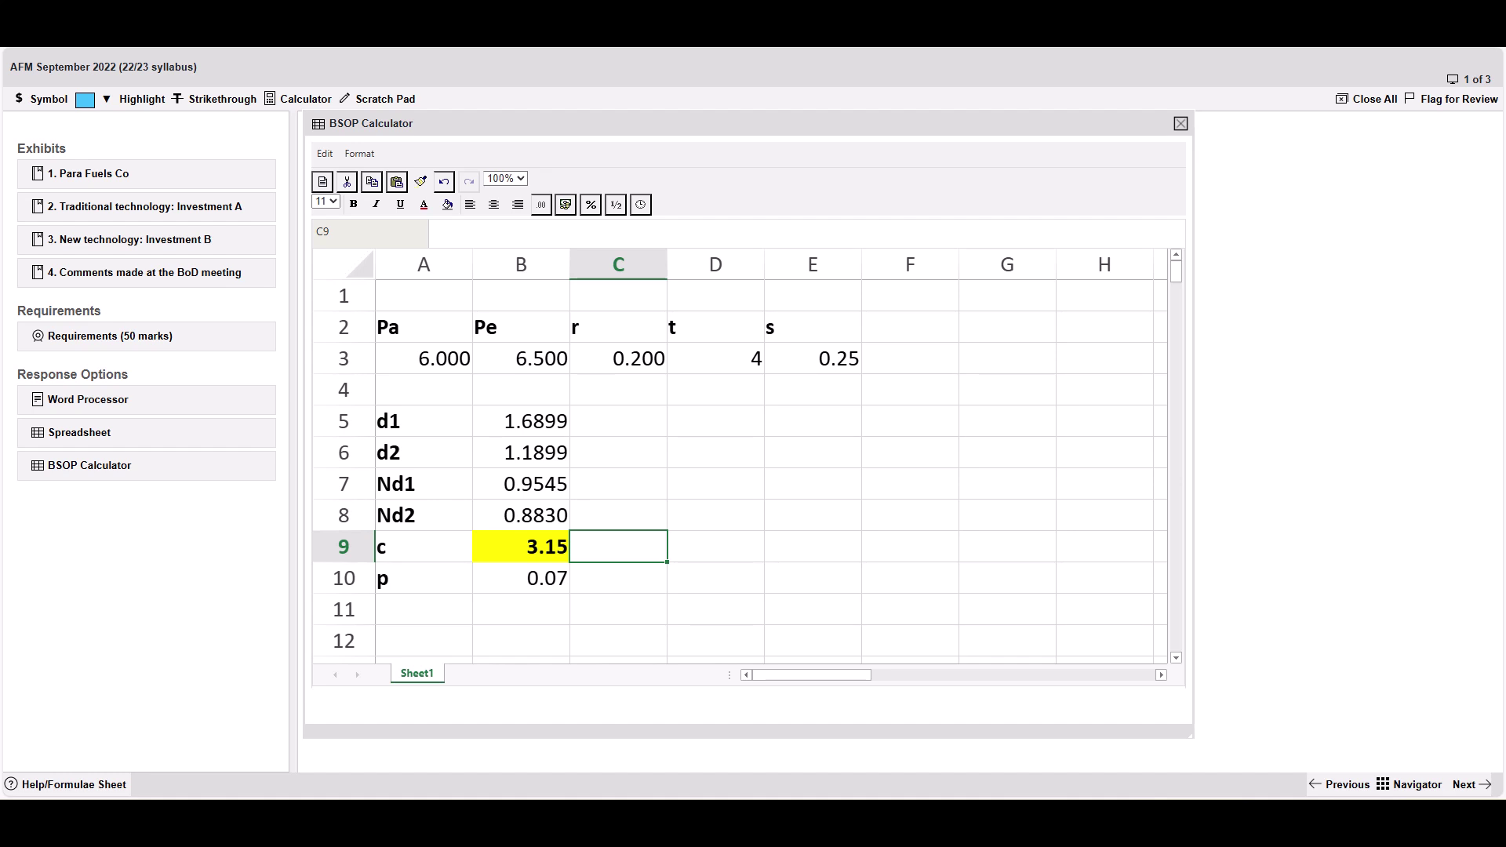
key("Left")
key("Left")
key("Right")
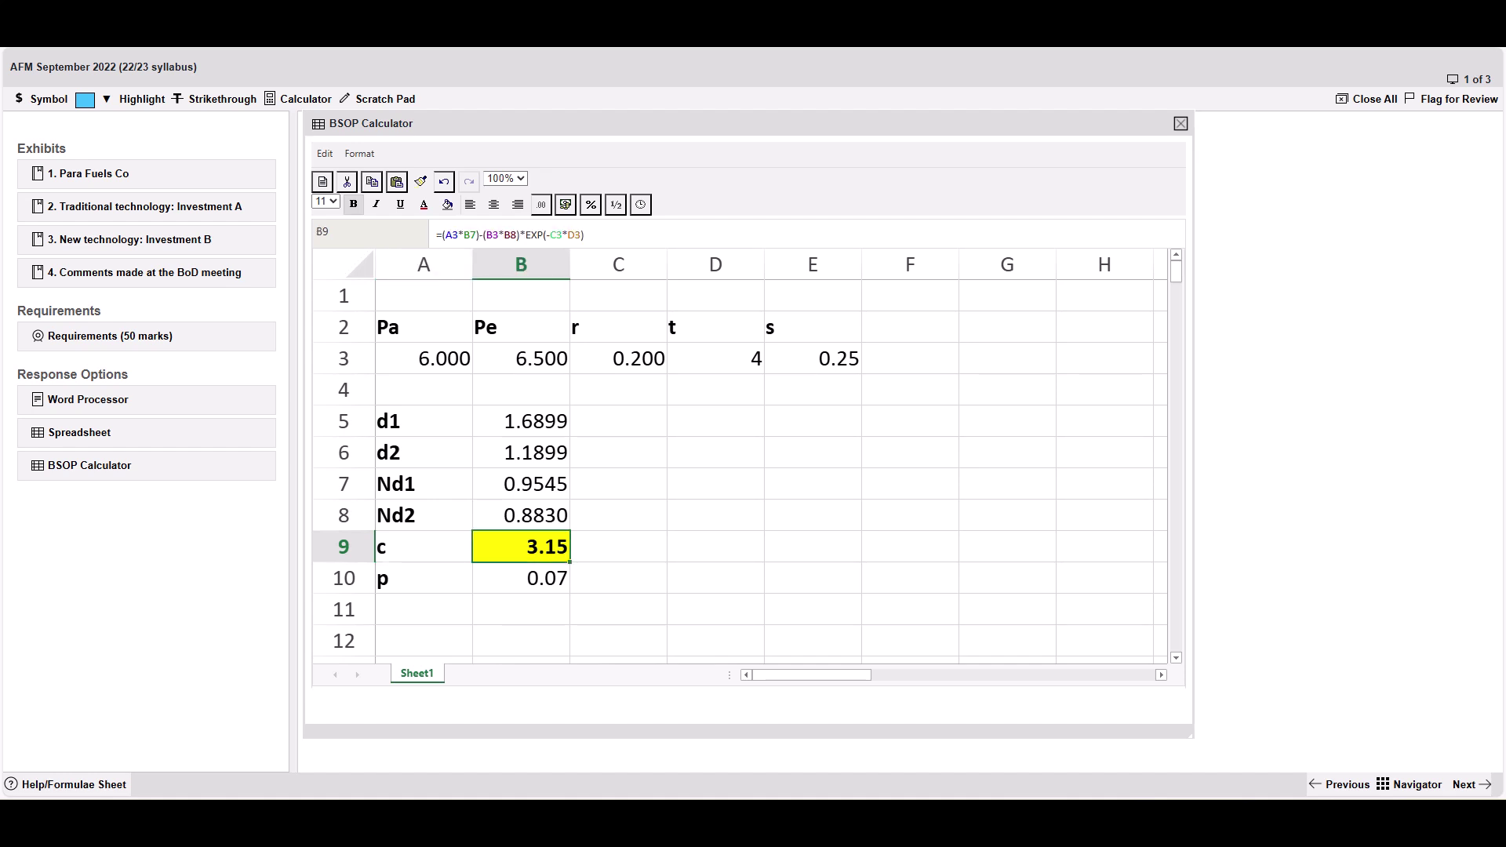
key("Left")
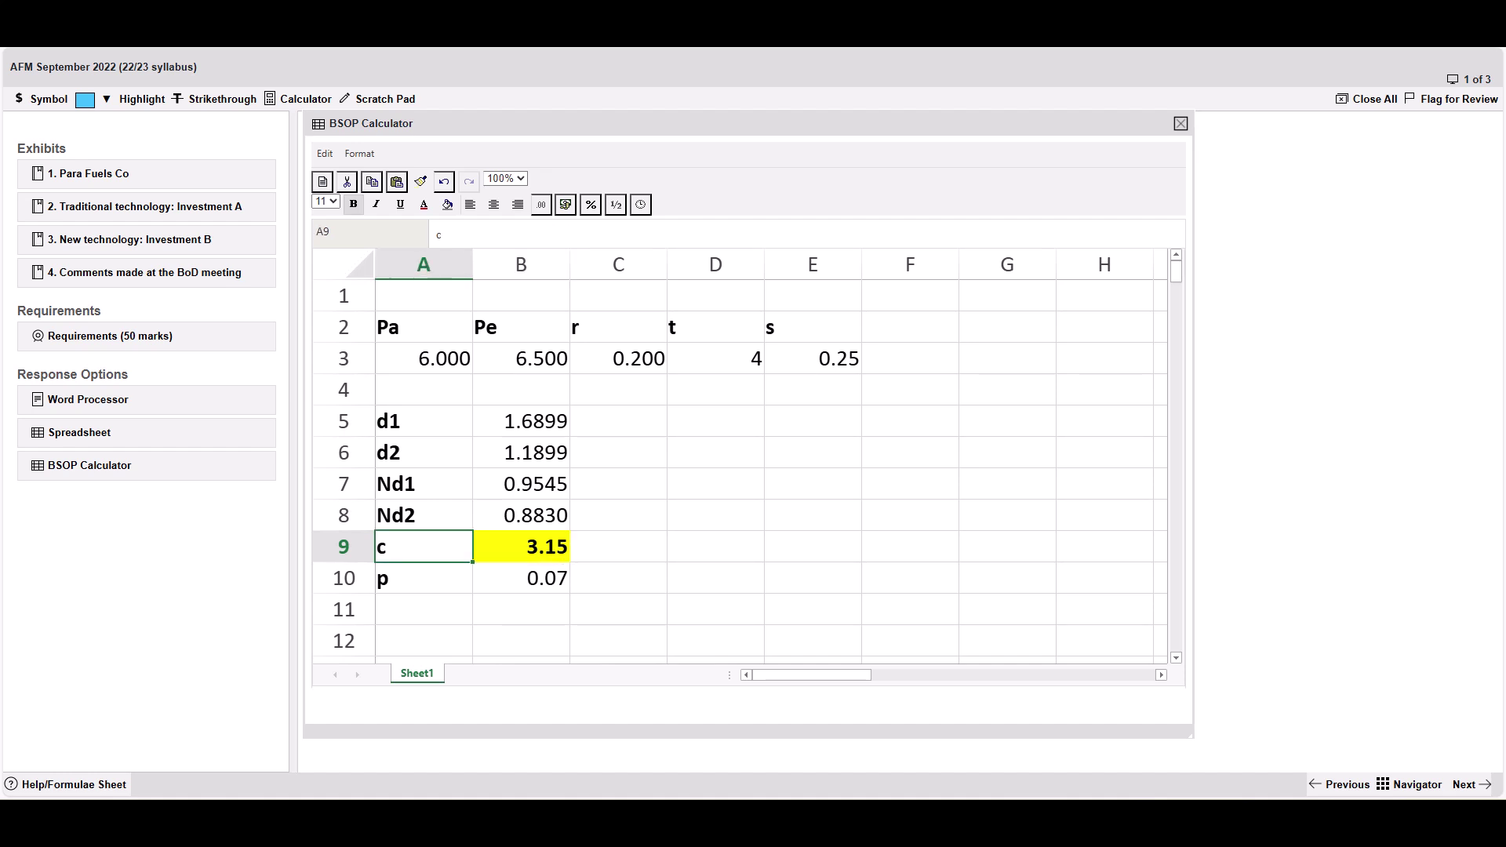
key("Down")
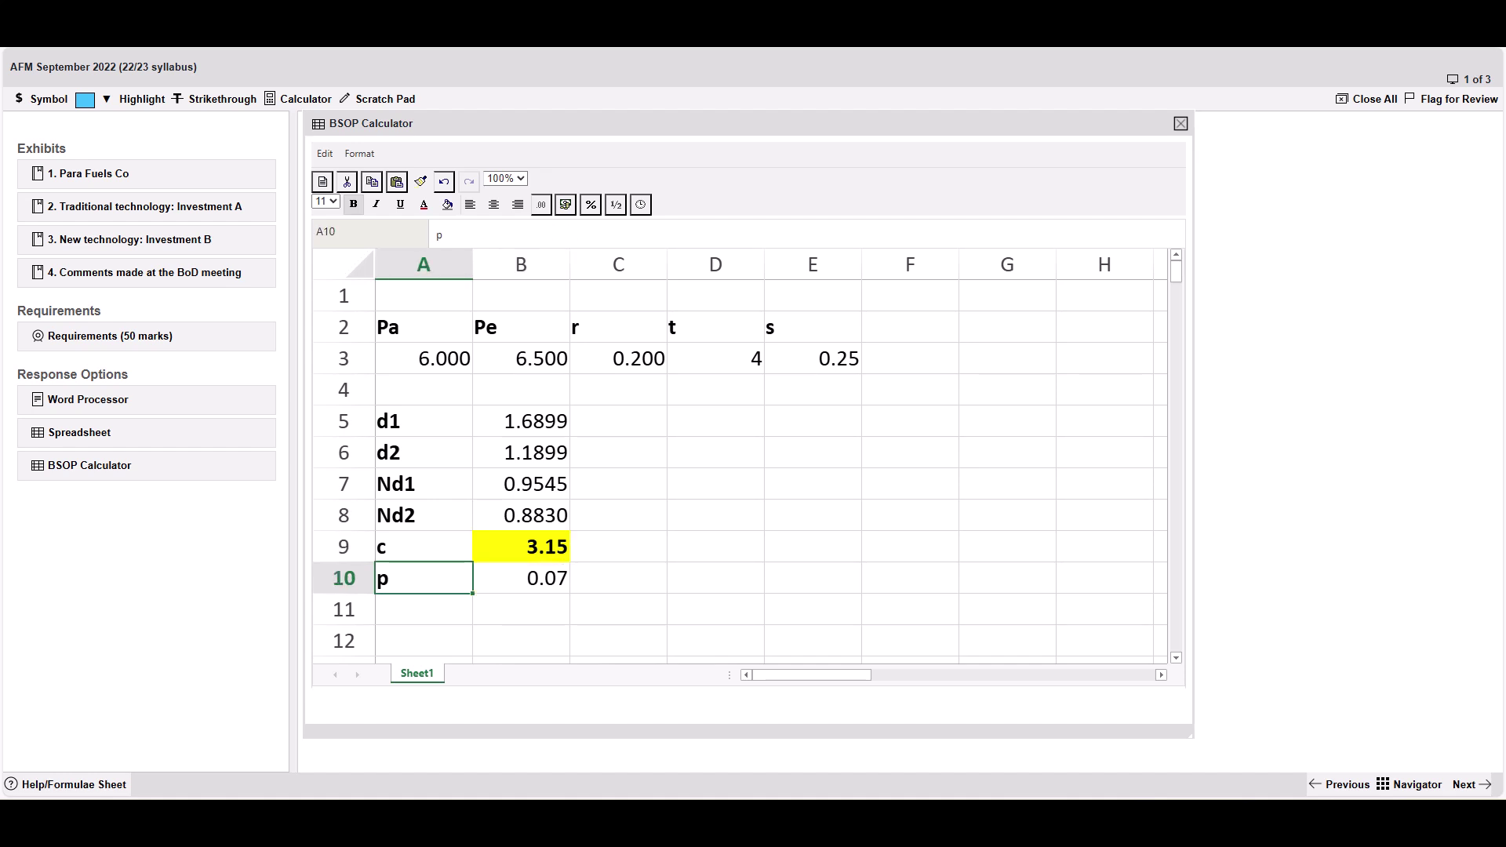
left_click_drag(424, 484, 423, 515)
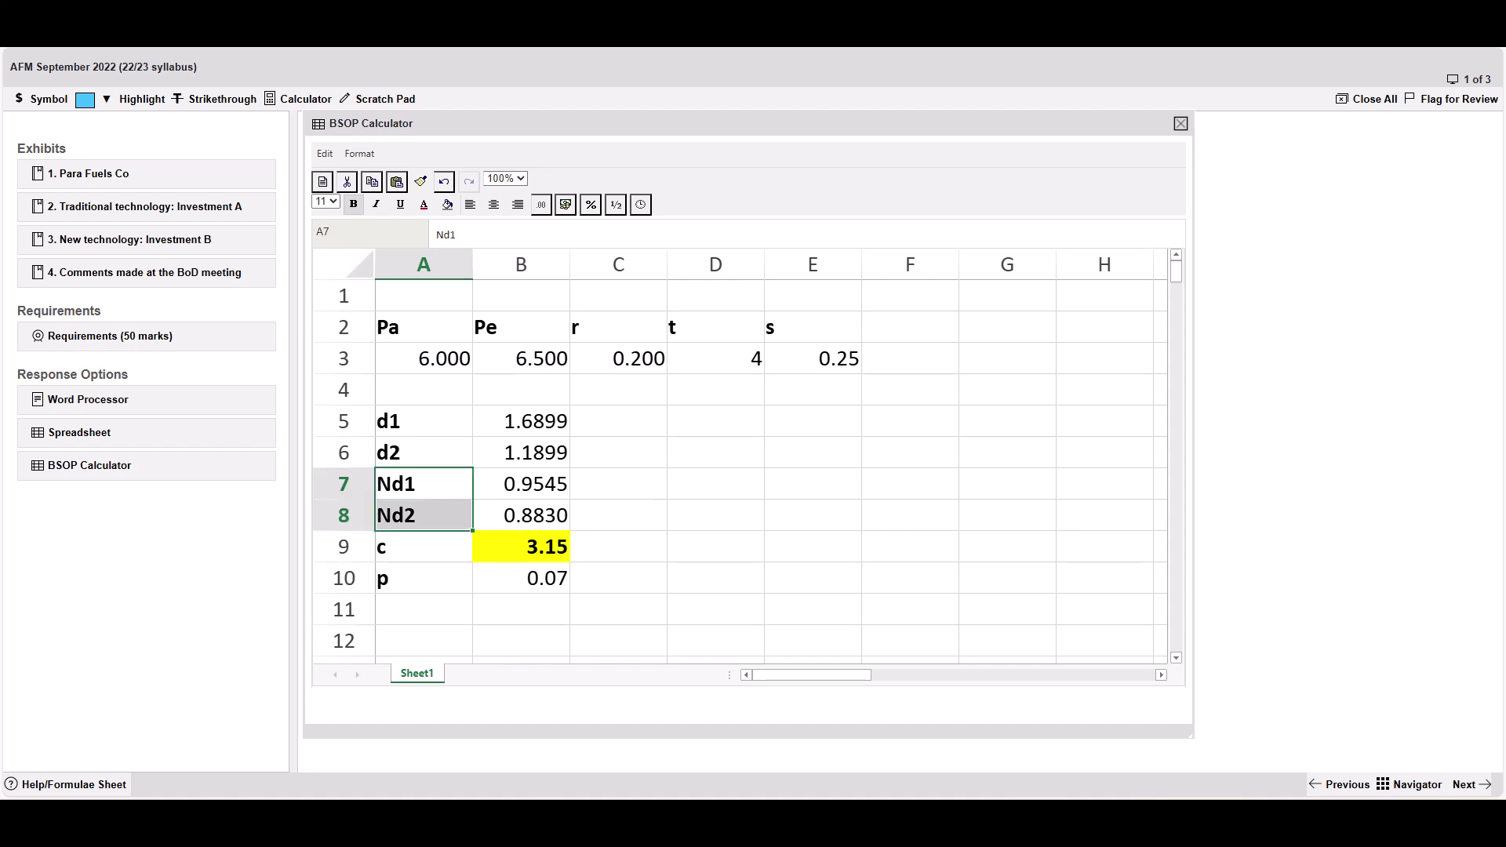
left_click(618, 515)
left_click(1180, 123)
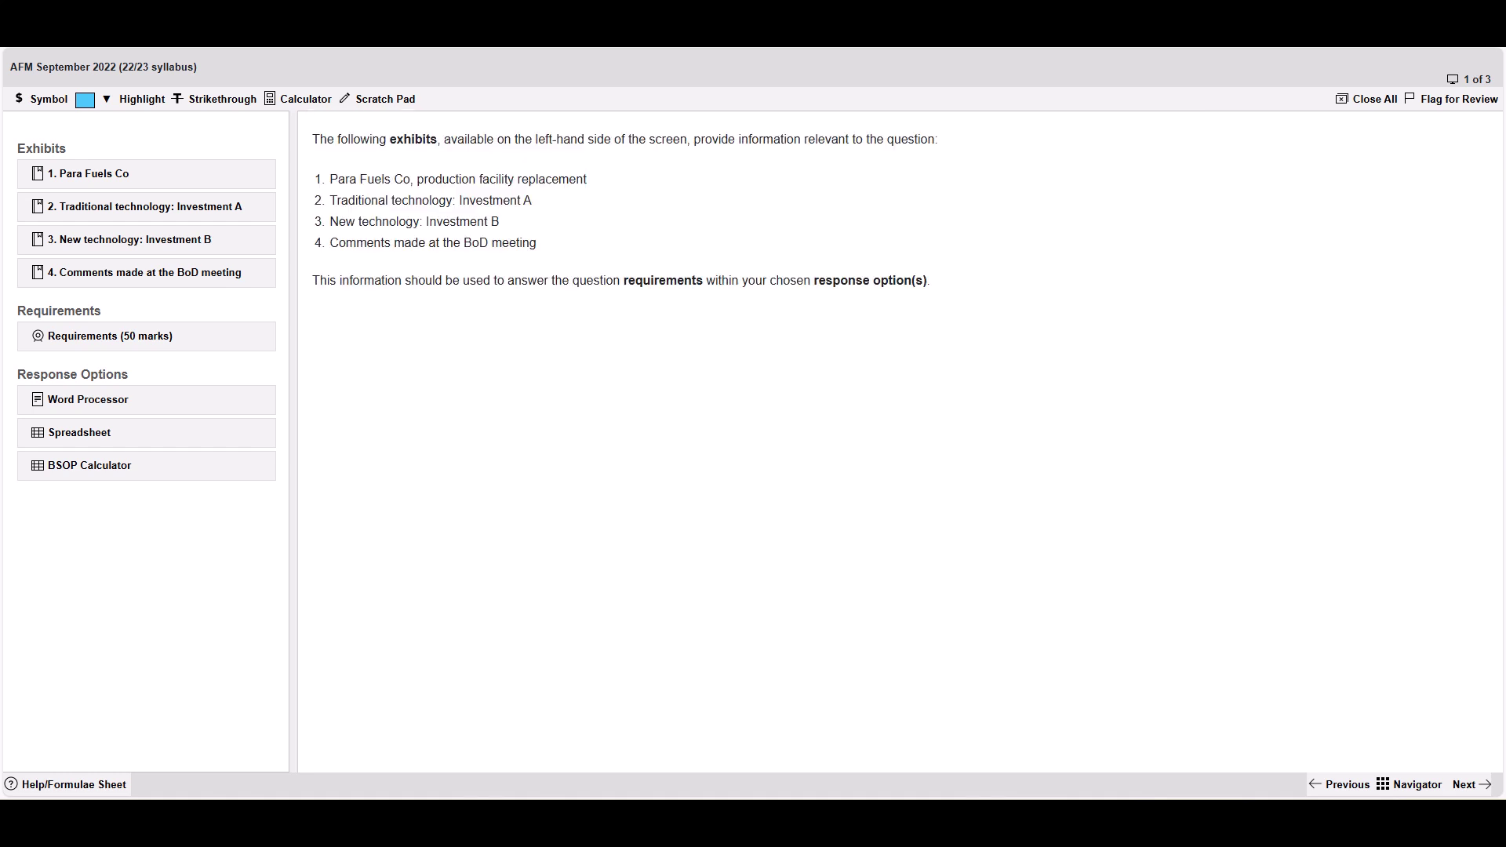